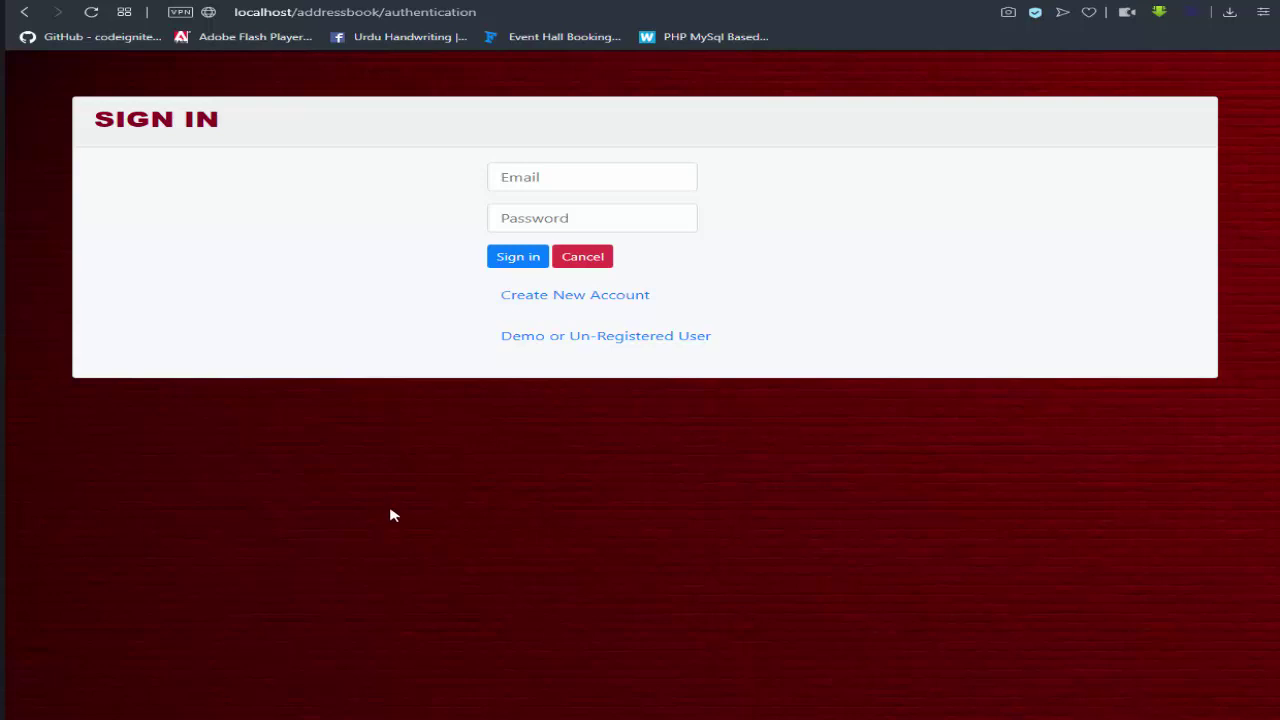
pyautogui.click(575, 342)
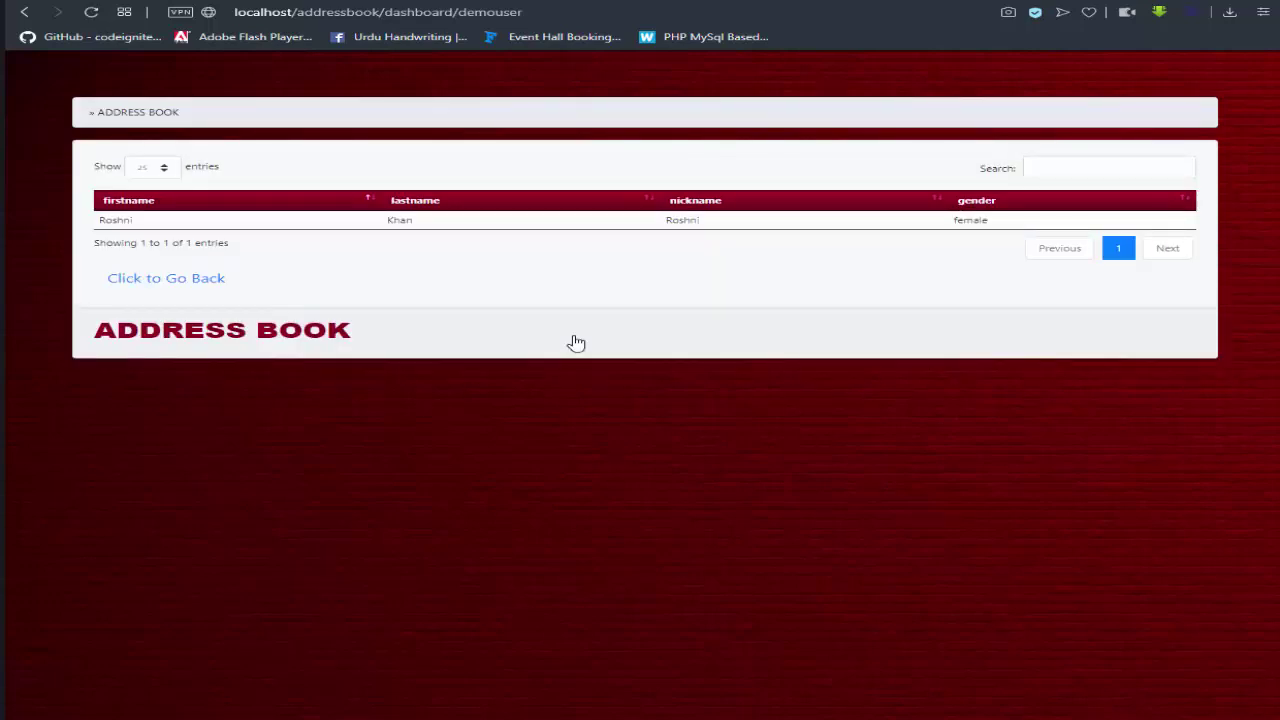
pyautogui.click(129, 206)
pyautogui.click(1073, 172)
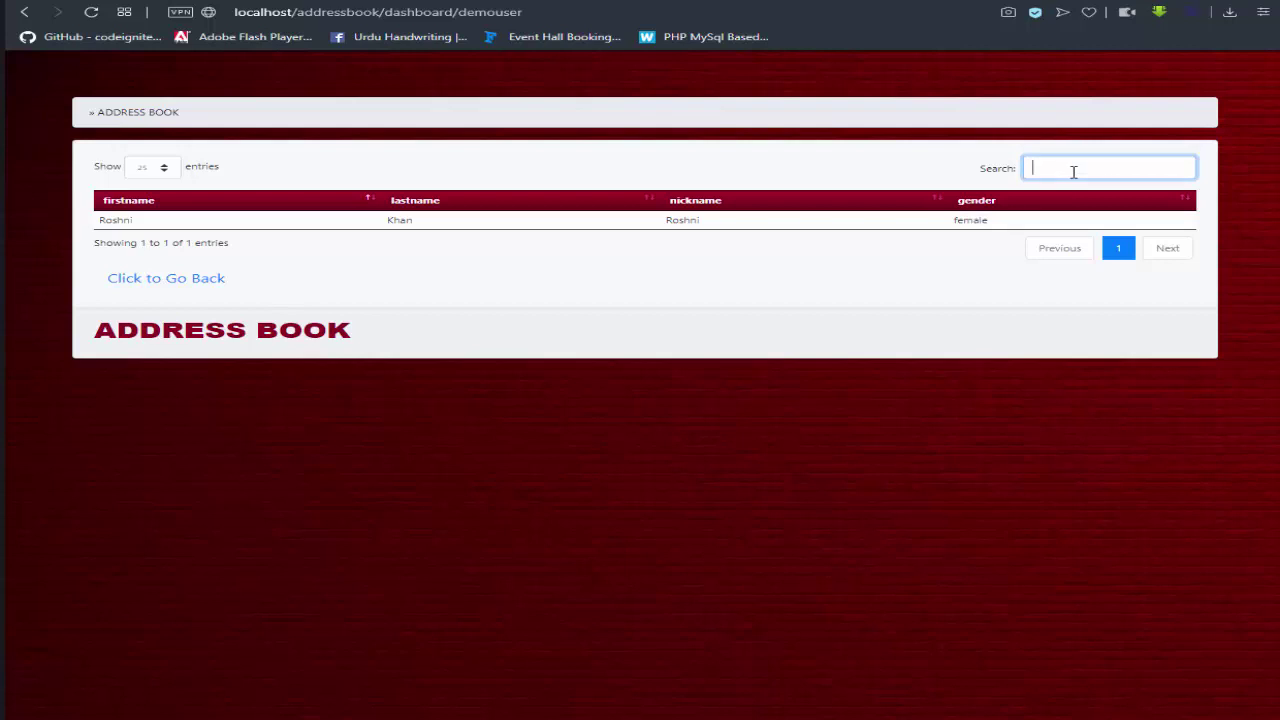
pyautogui.write('a')
pyautogui.write('s')
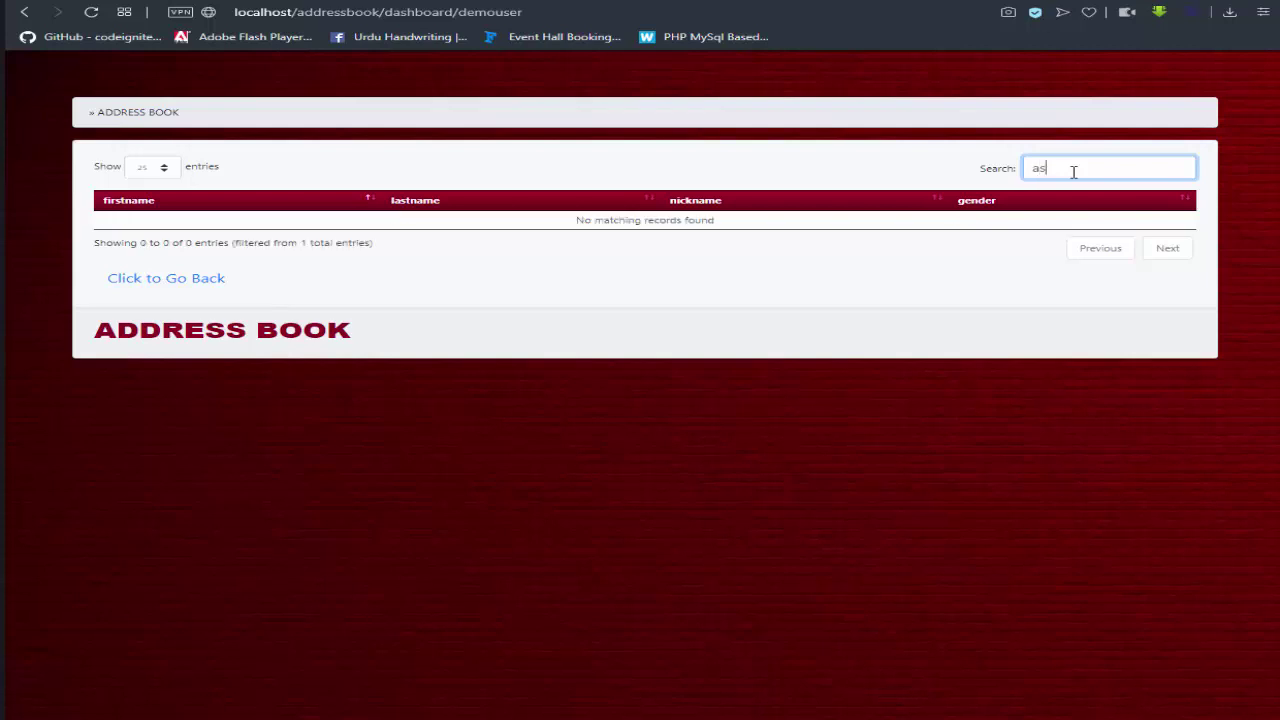
pyautogui.press('BackSpace')
pyautogui.press('BackSpace')
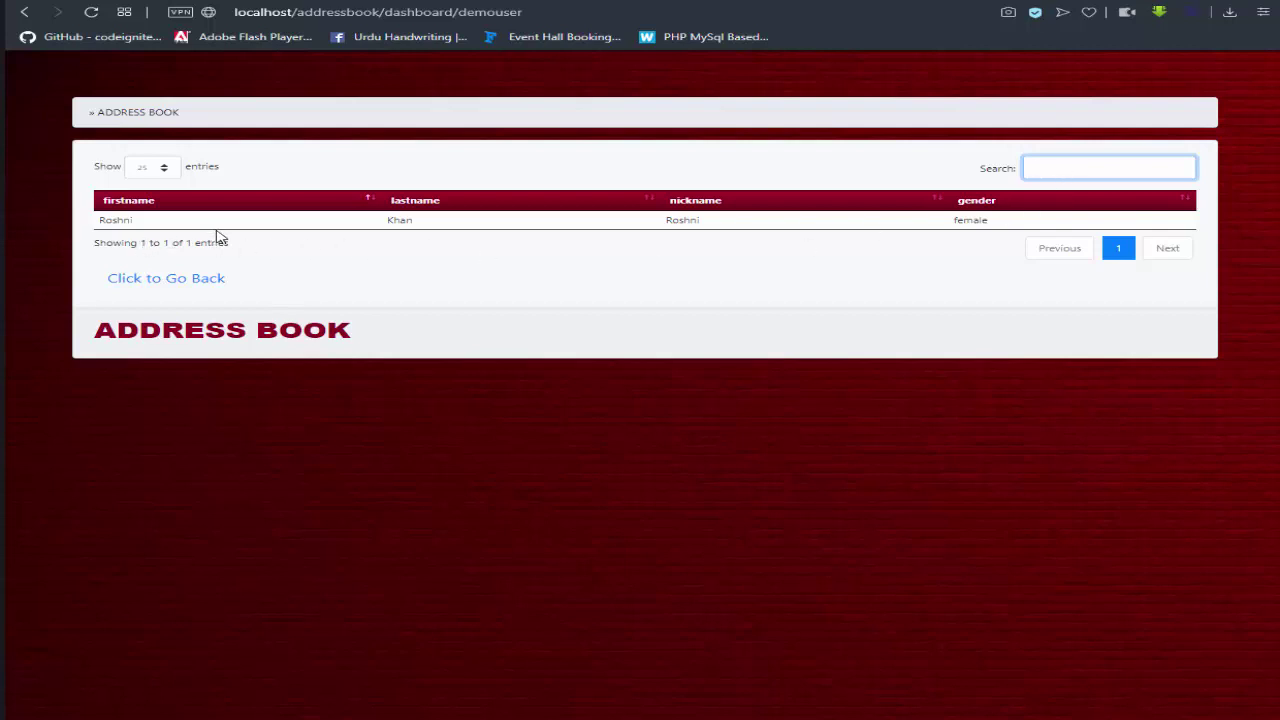
pyautogui.click(160, 280)
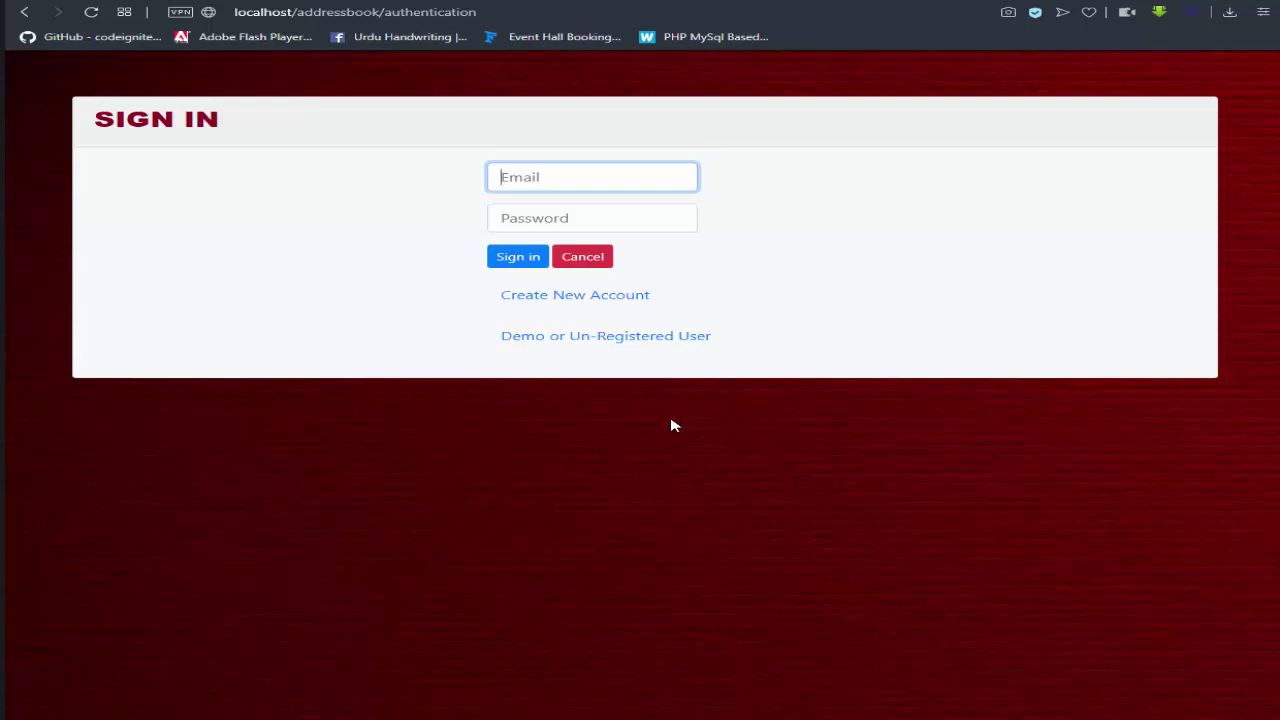
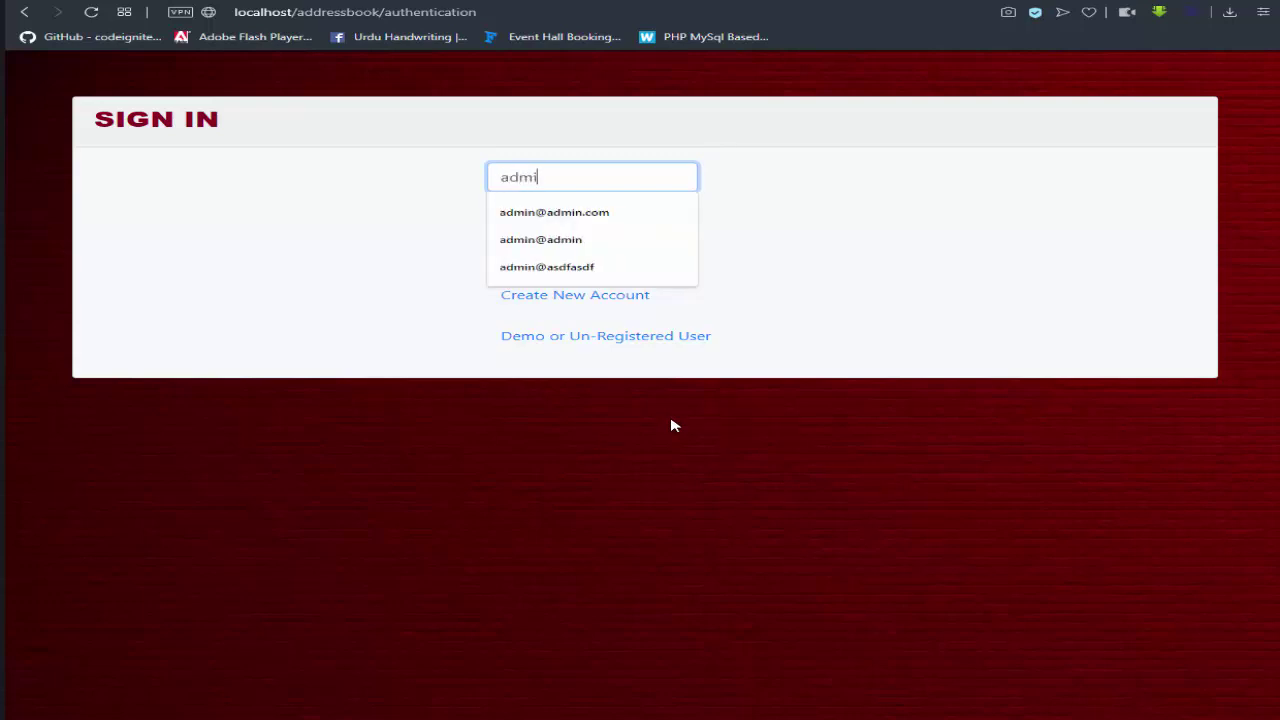
# Sign in with the administrator's email address and password
pyautogui.press('BackSpace')
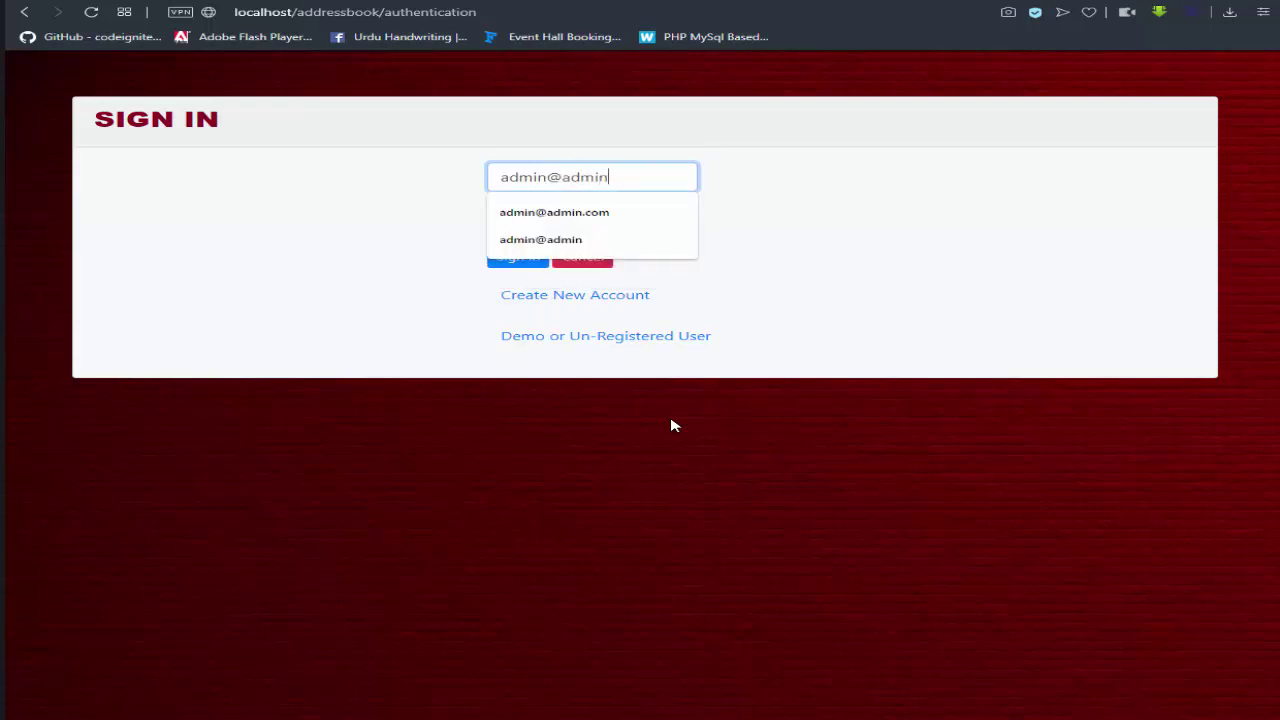
pyautogui.press('Tab')
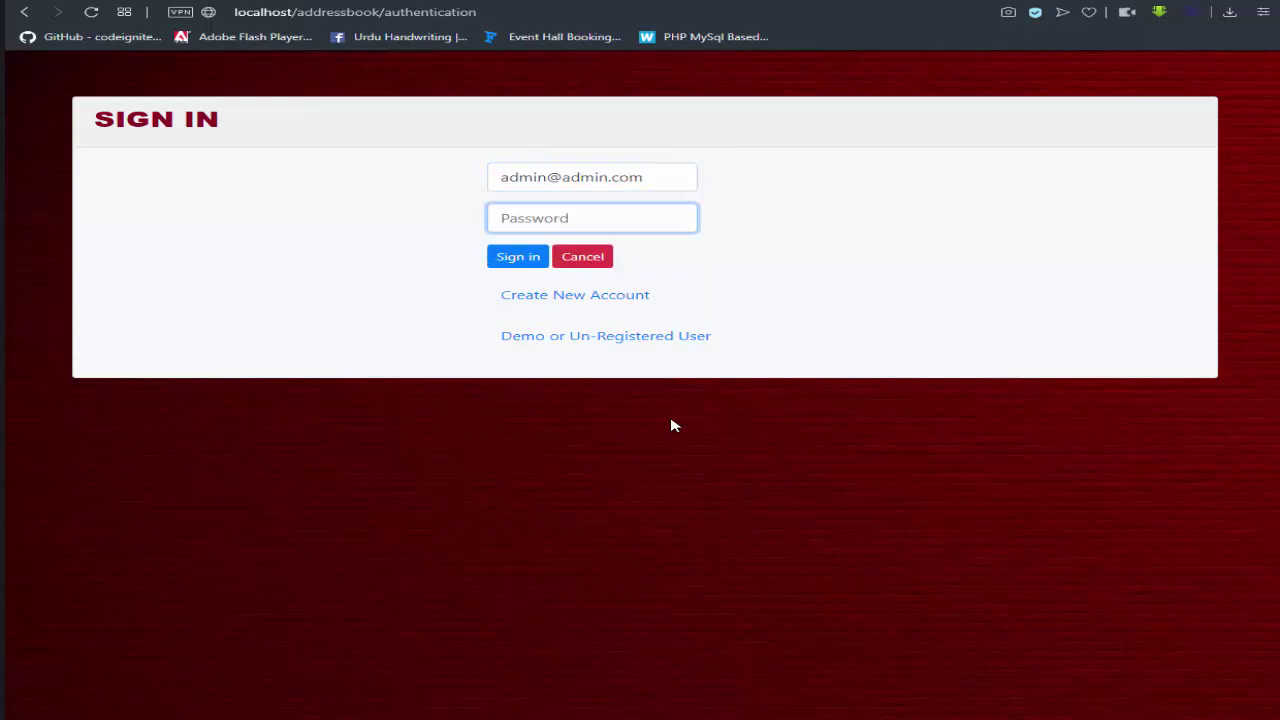
pyautogui.click(517, 262)
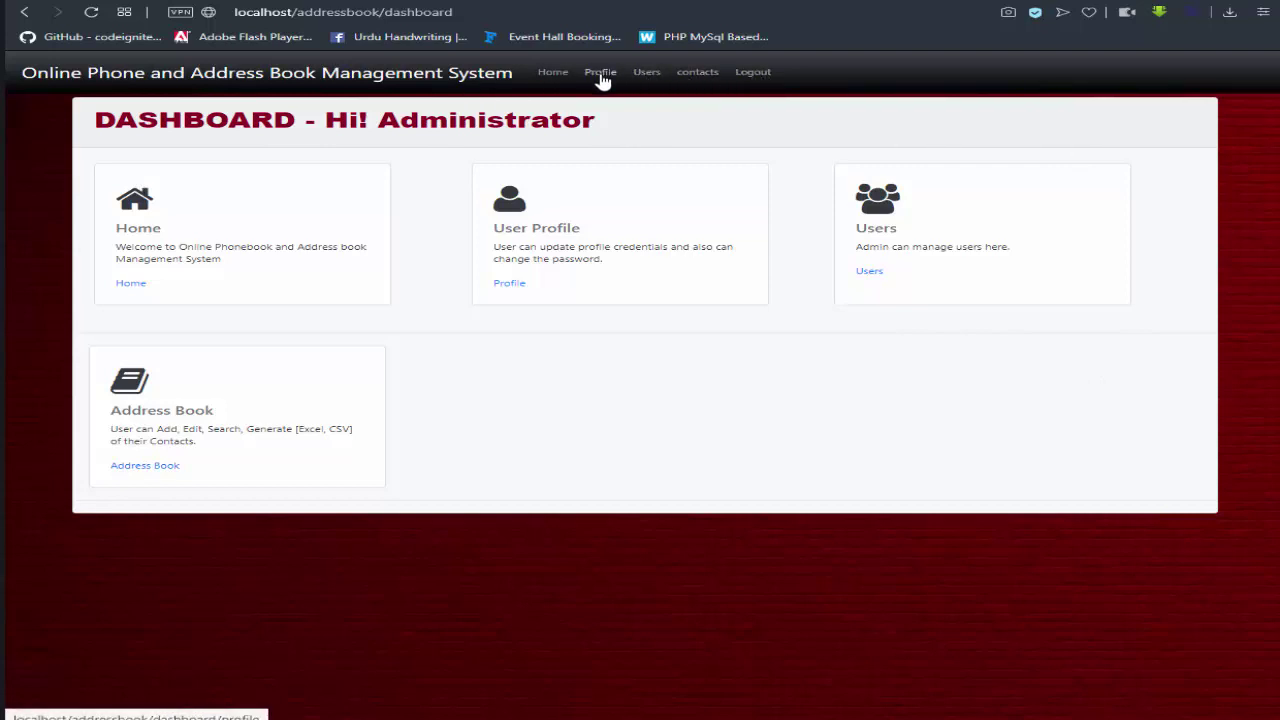
# On the administrator's Profile, enter a new password in both password fields and submit with Done
pyautogui.click(510, 286)
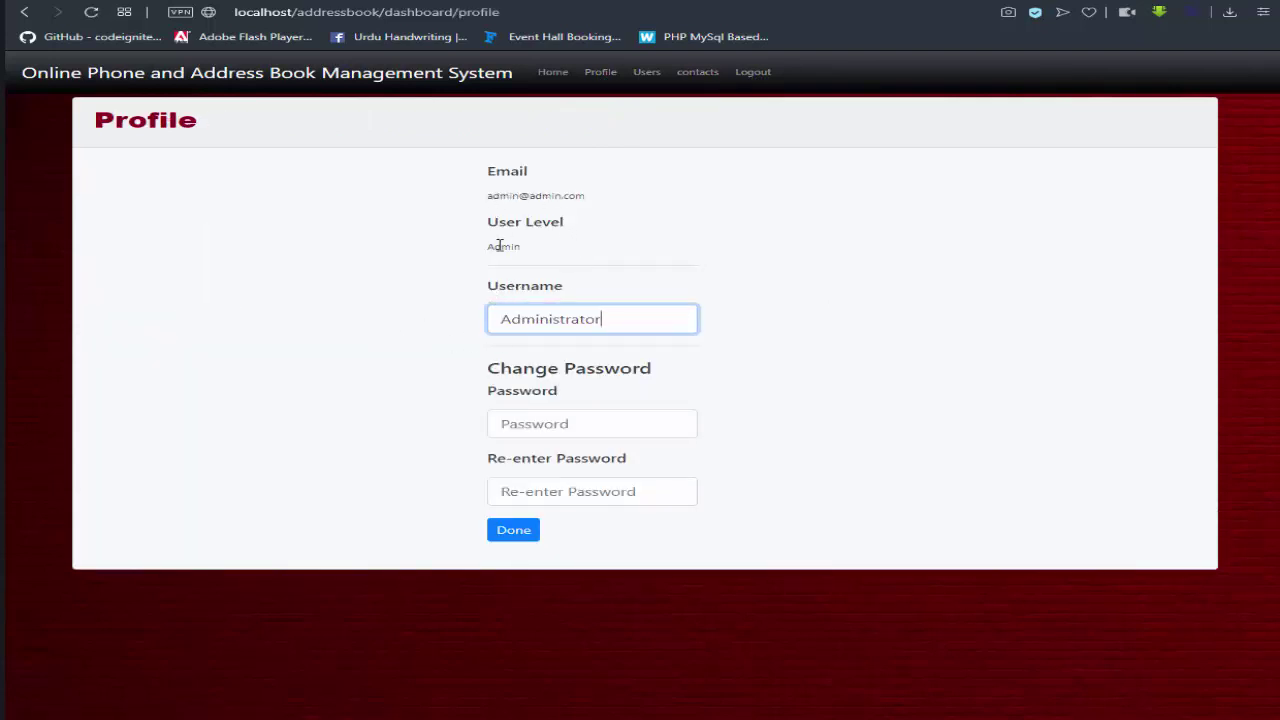
pyautogui.moveTo(630, 317); pyautogui.dragTo(493, 320)
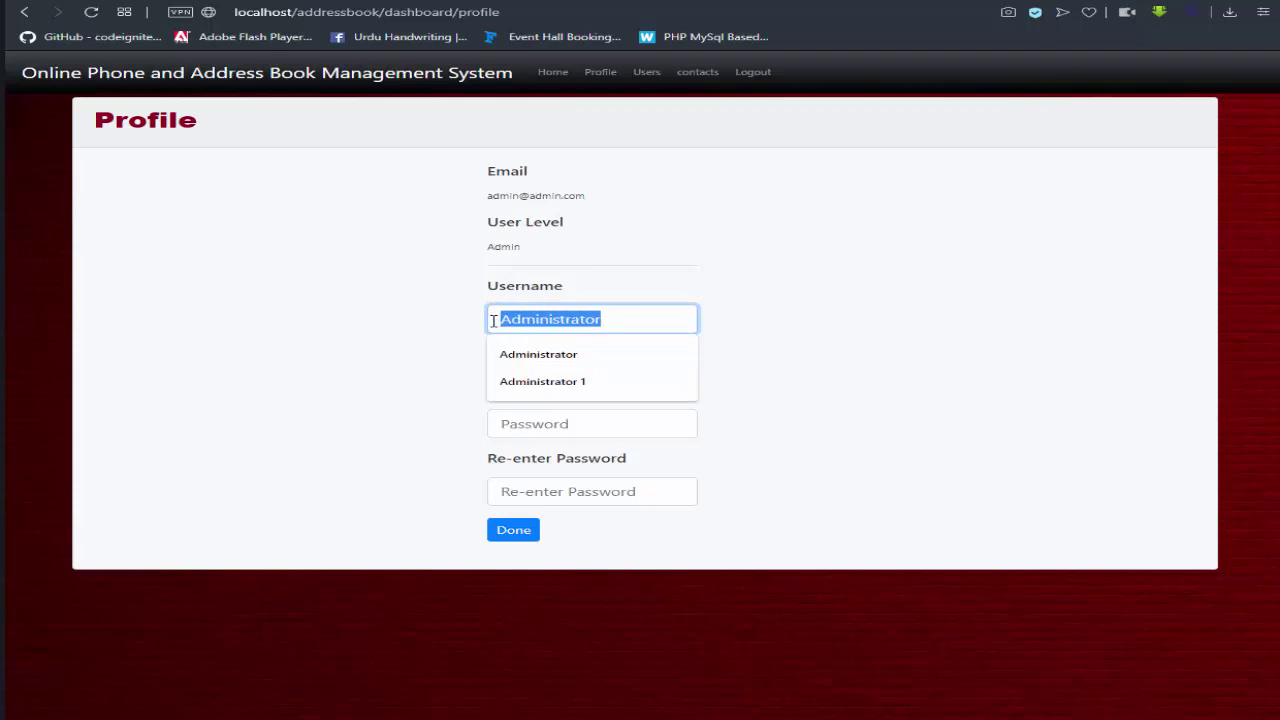
pyautogui.click(922, 366)
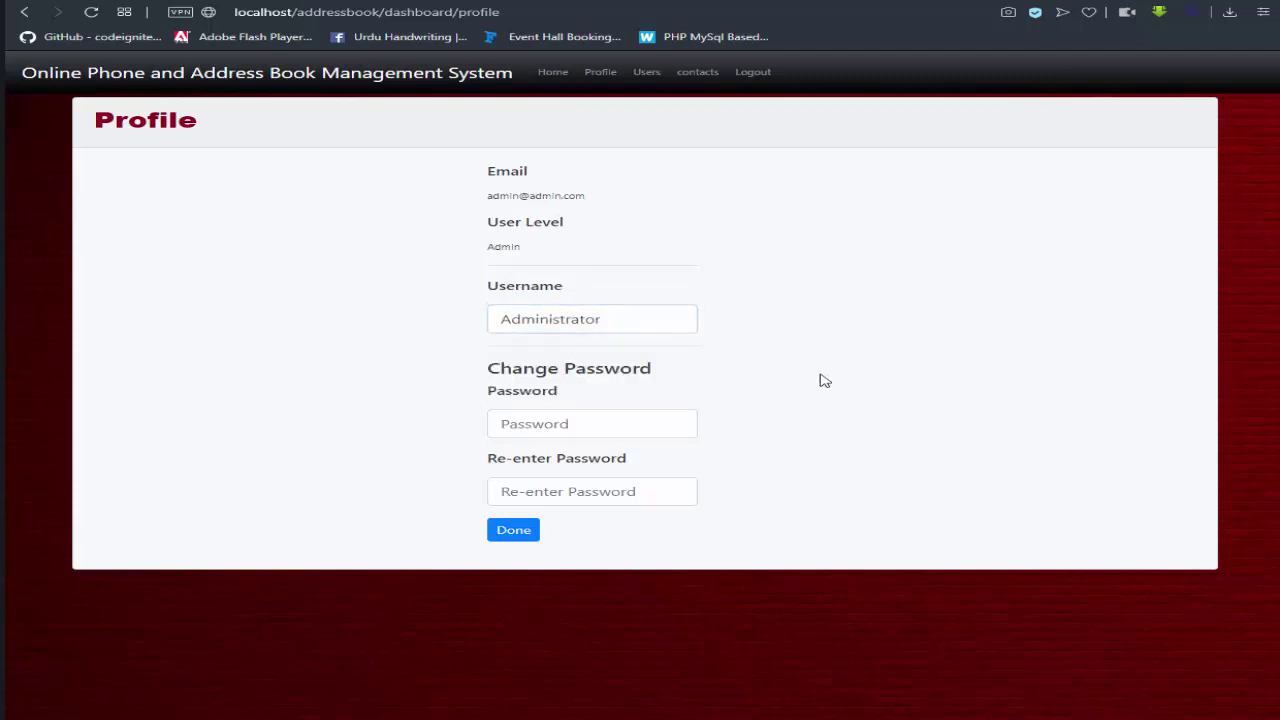
pyautogui.click(585, 423)
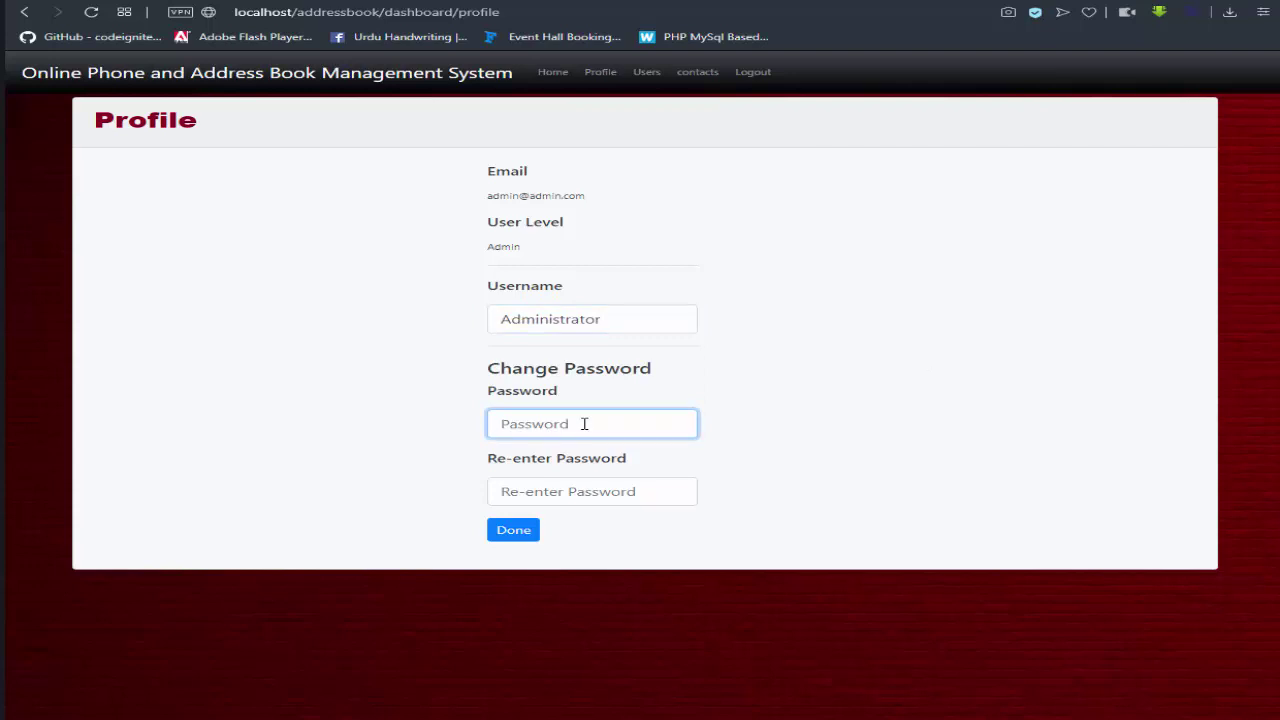
pyautogui.write('12')
pyautogui.click(599, 480)
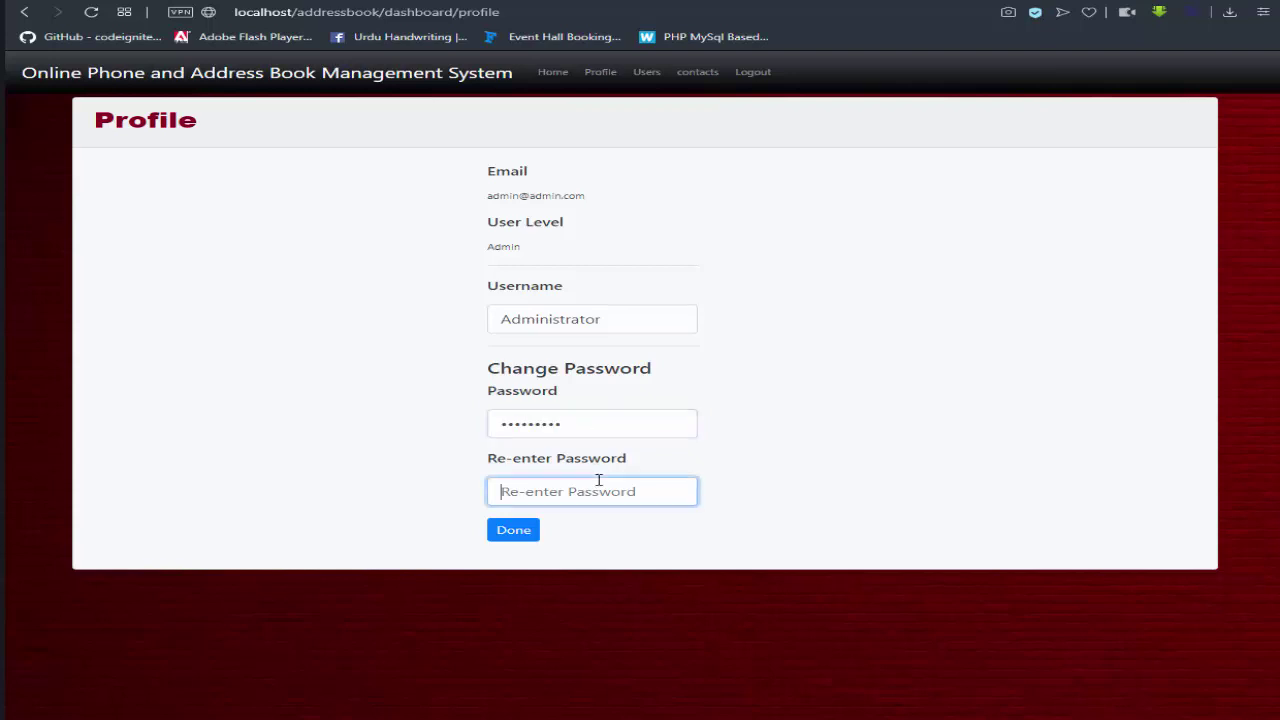
pyautogui.write('1')
pyautogui.click(508, 538)
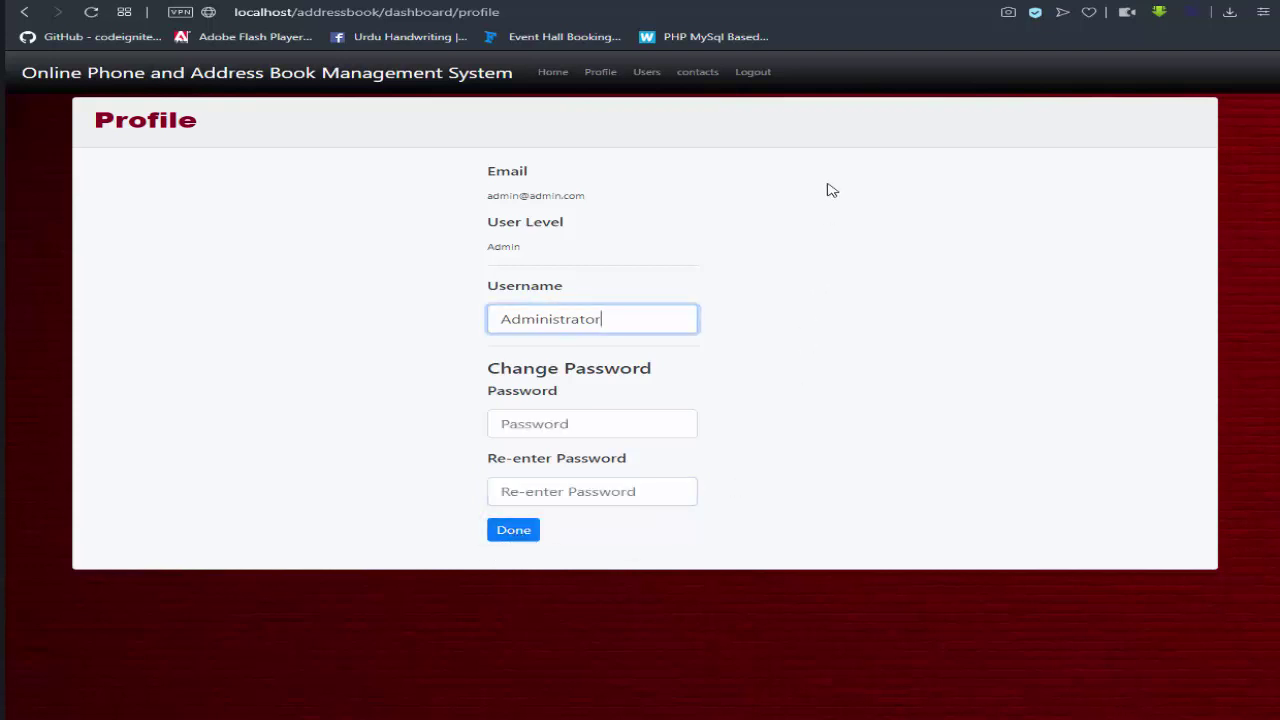
# Log out and attempt to sign back in as administrator, which gets rejected
pyautogui.click(753, 75)
pyautogui.click(570, 177)
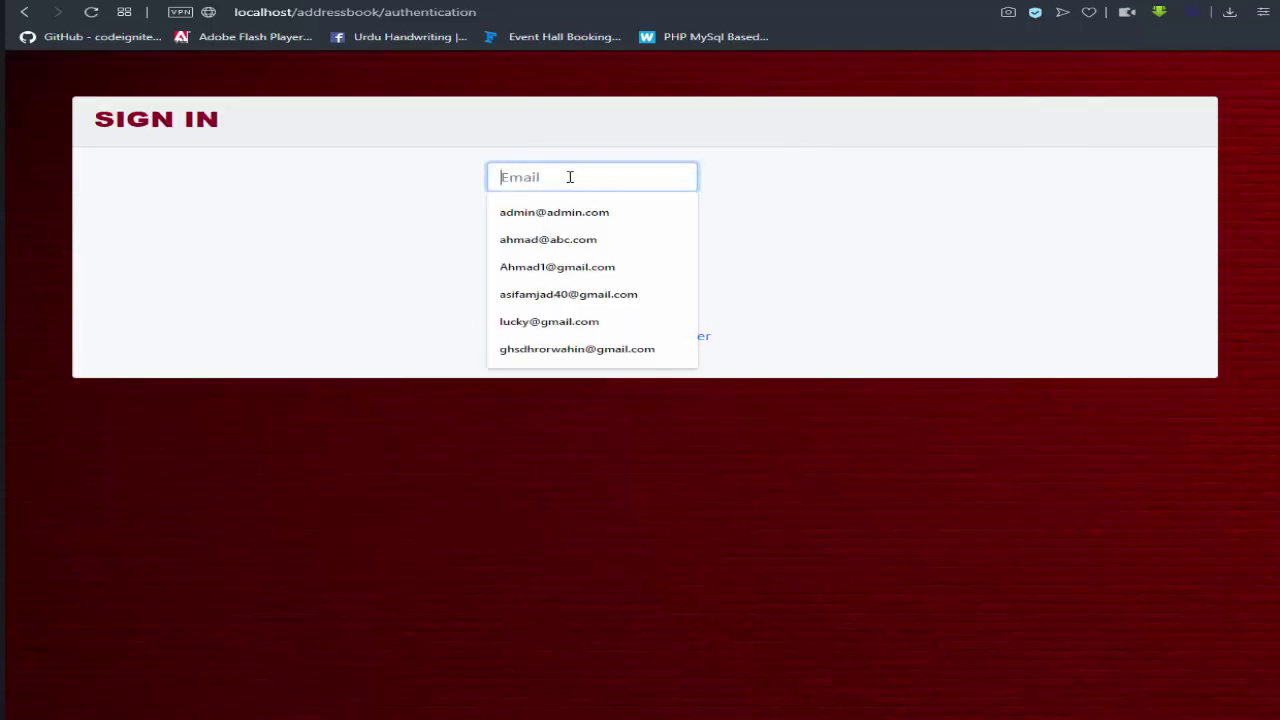
pyautogui.click(583, 214)
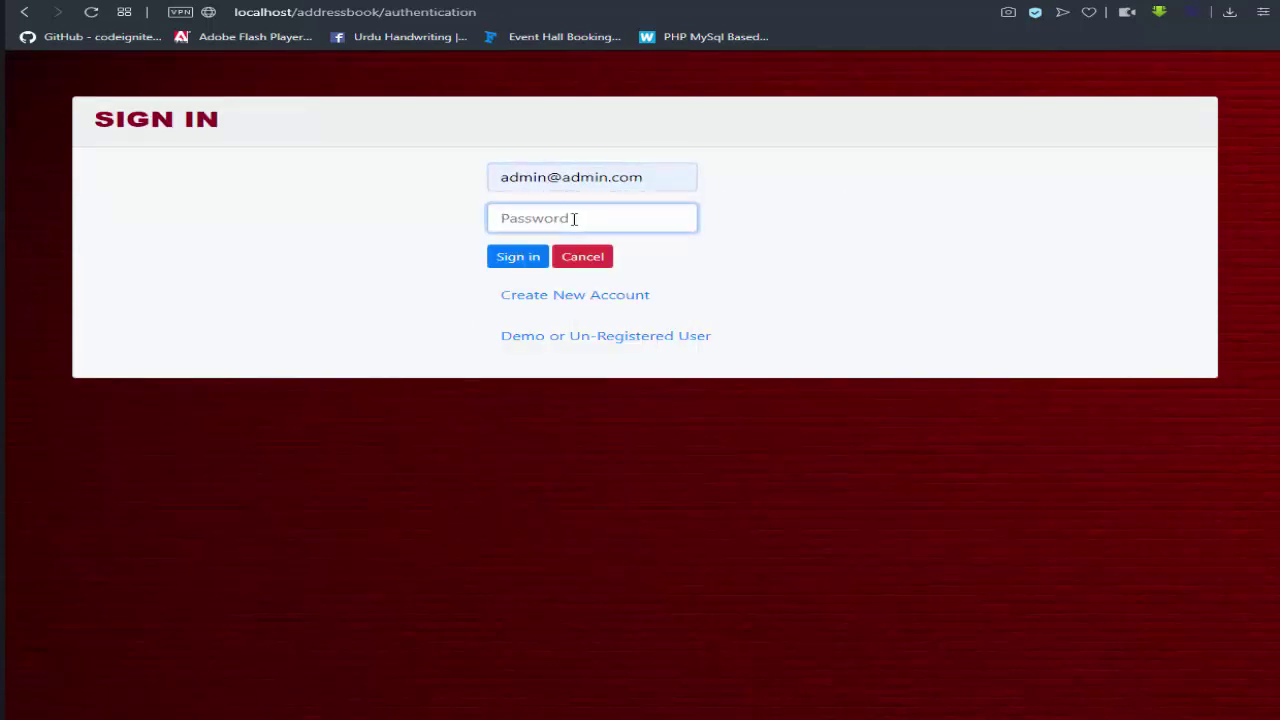
pyautogui.write('ad')
pyautogui.click(515, 260)
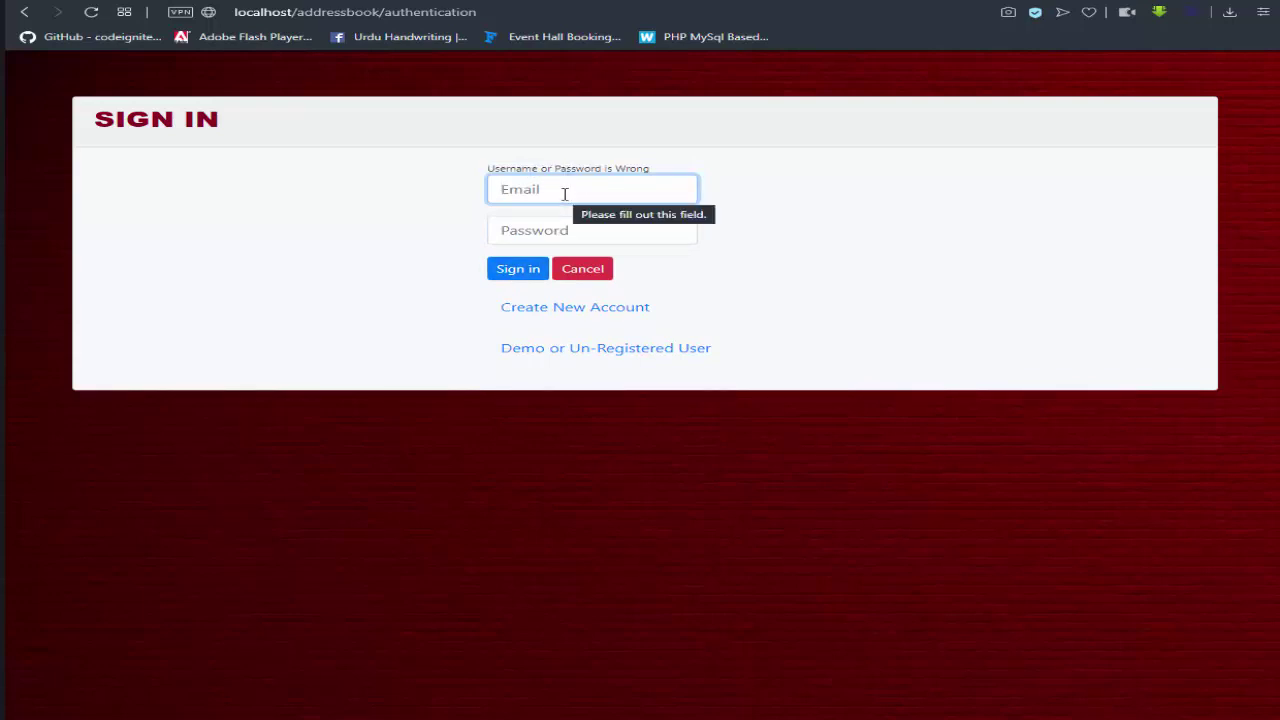
# Re-enter the saved admin email and the admin password to sign back in
pyautogui.write('admin')
pyautogui.press('Down')
pyautogui.press('Return')
pyautogui.press('Tab')
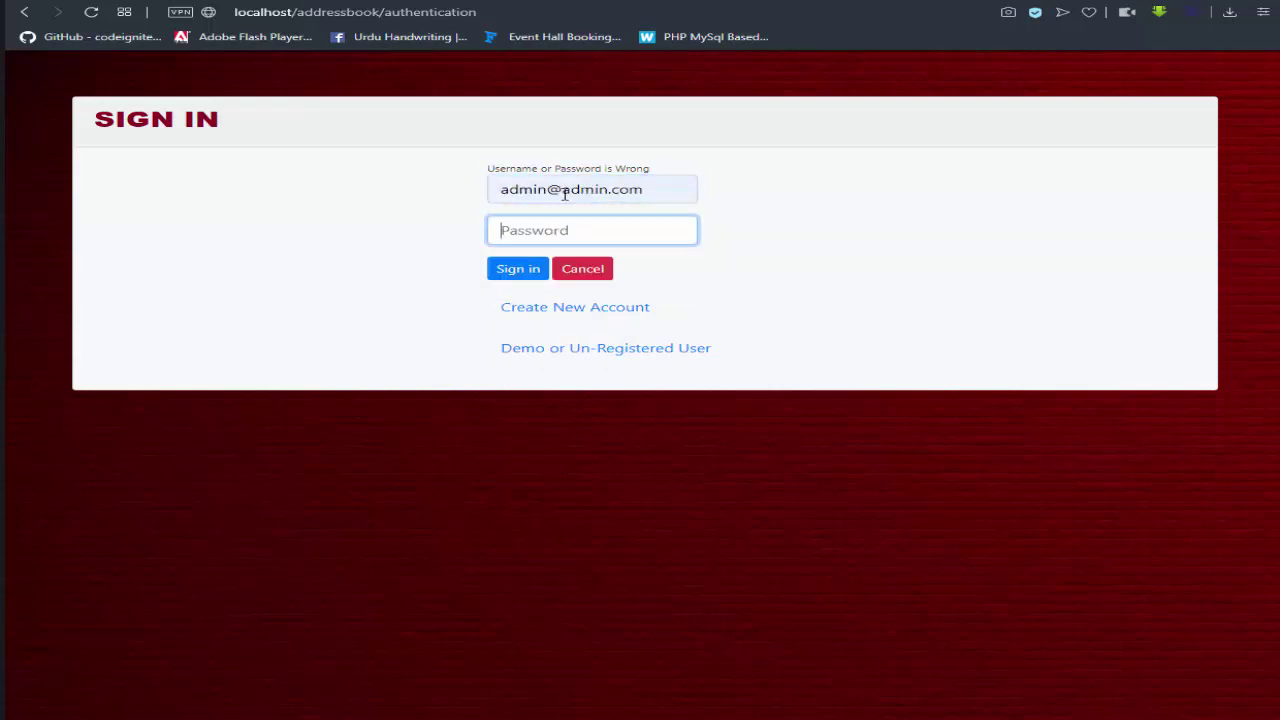
pyautogui.write('ad')
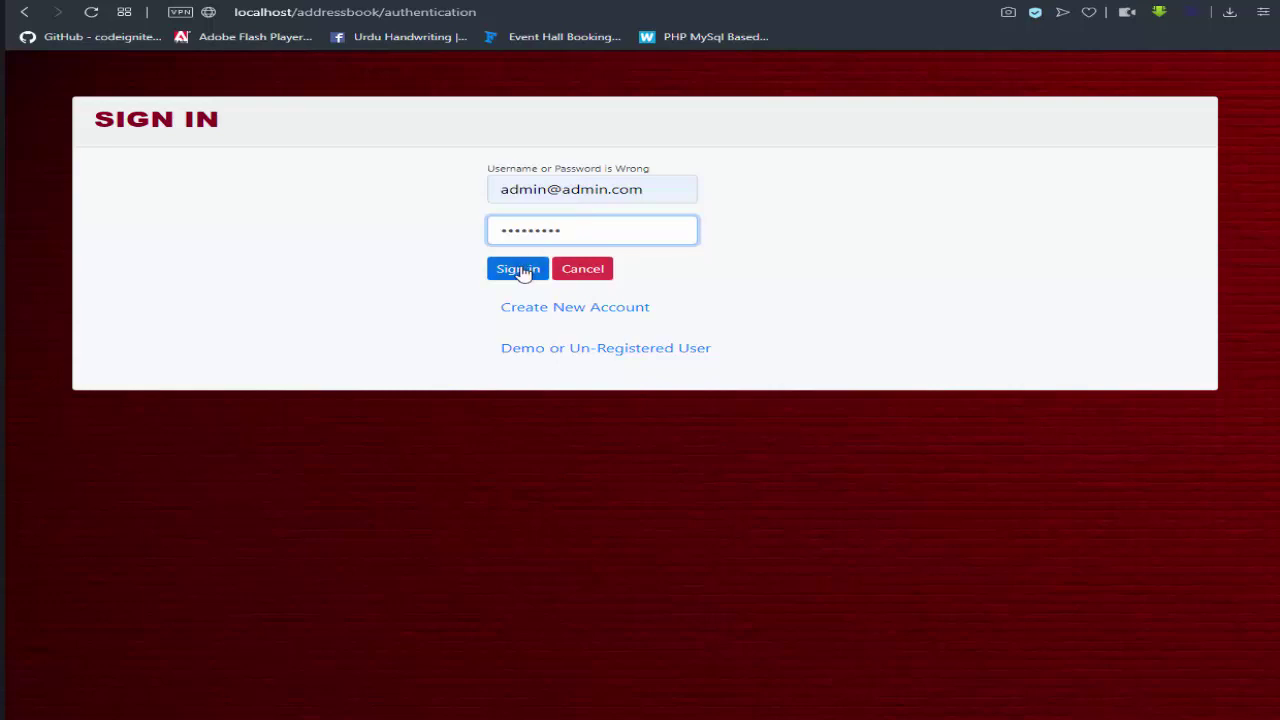
pyautogui.click(518, 270)
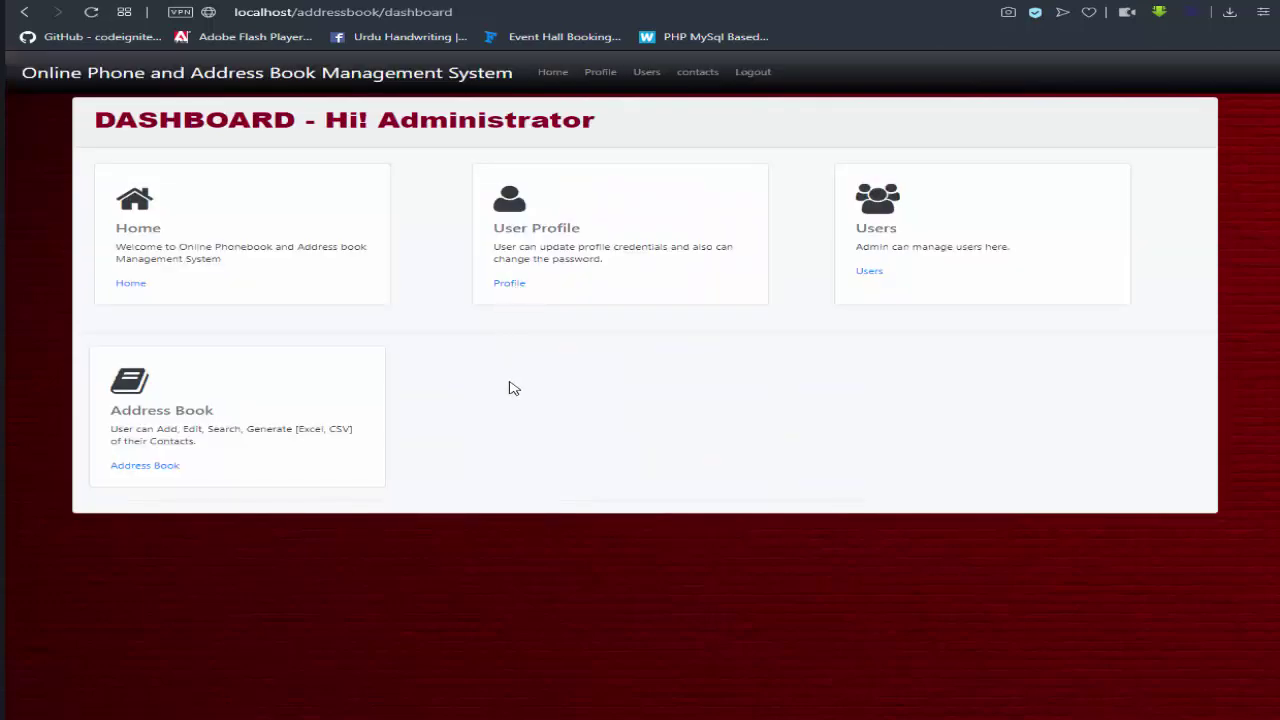
# Submit another password change on the Profile page, then view the Users list of three activated accounts
pyautogui.click(508, 285)
pyautogui.click(567, 422)
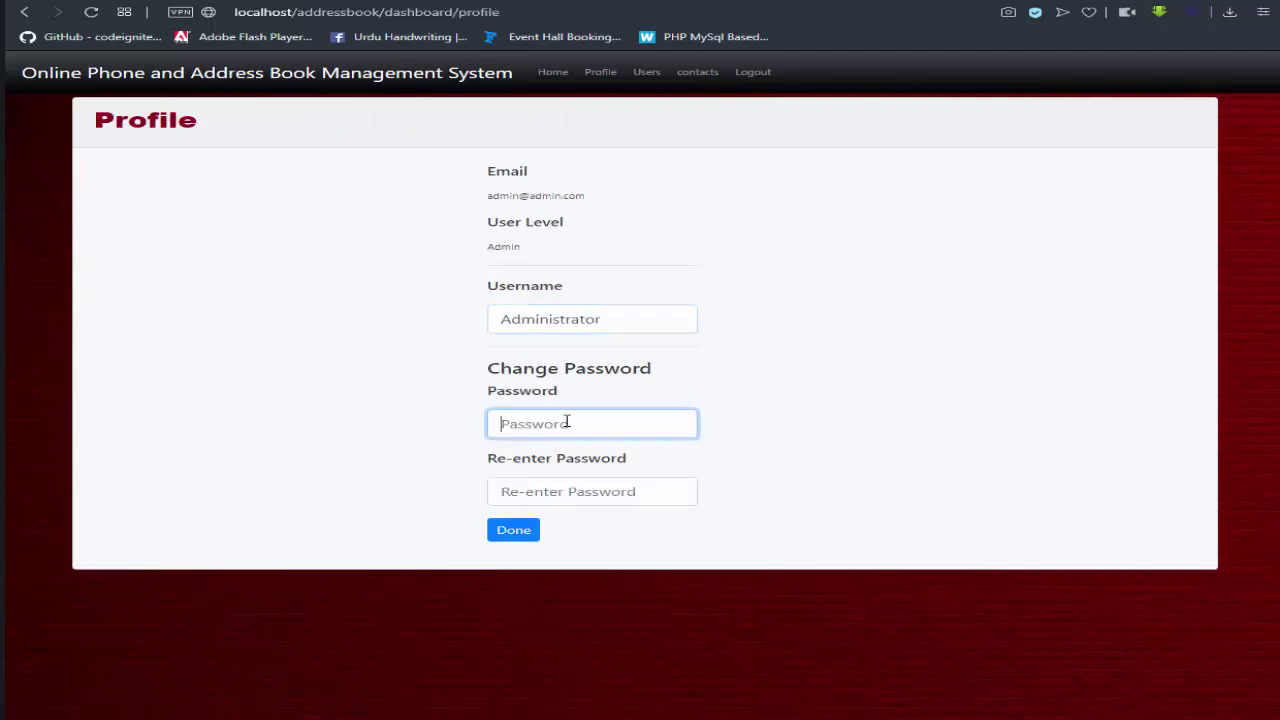
pyautogui.write('a')
pyautogui.click(548, 488)
pyautogui.write('12')
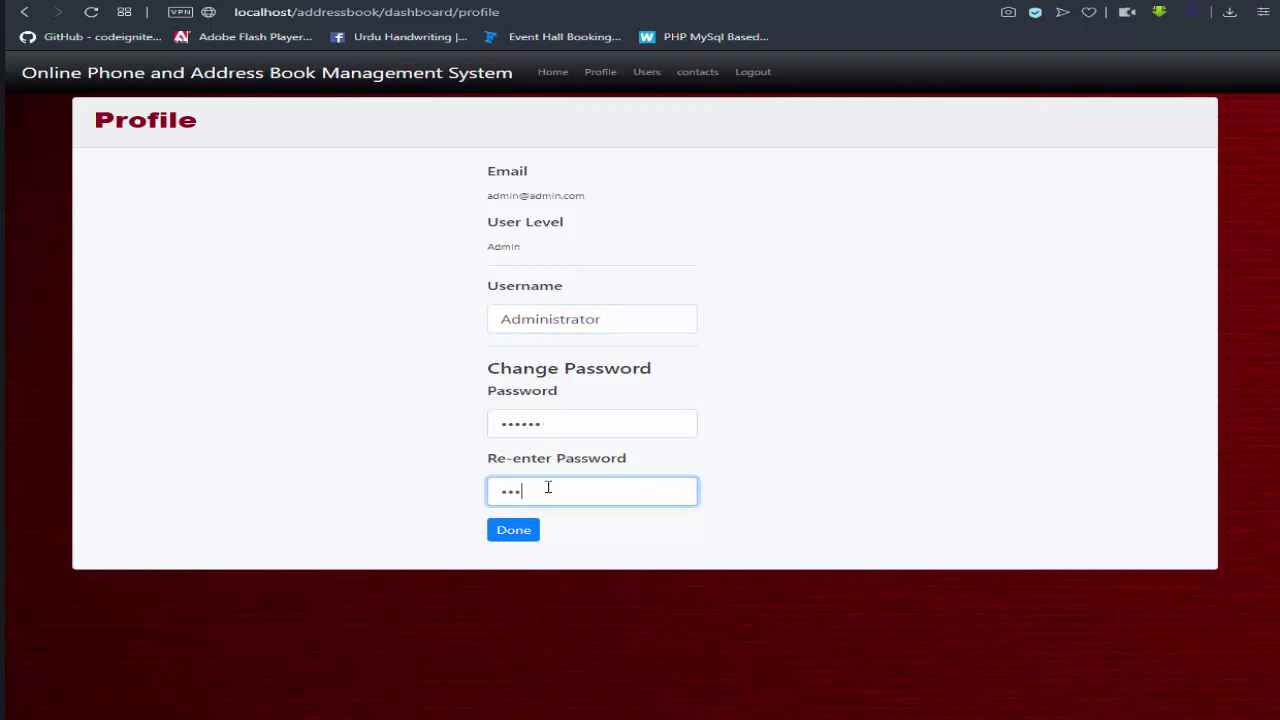
pyautogui.click(518, 532)
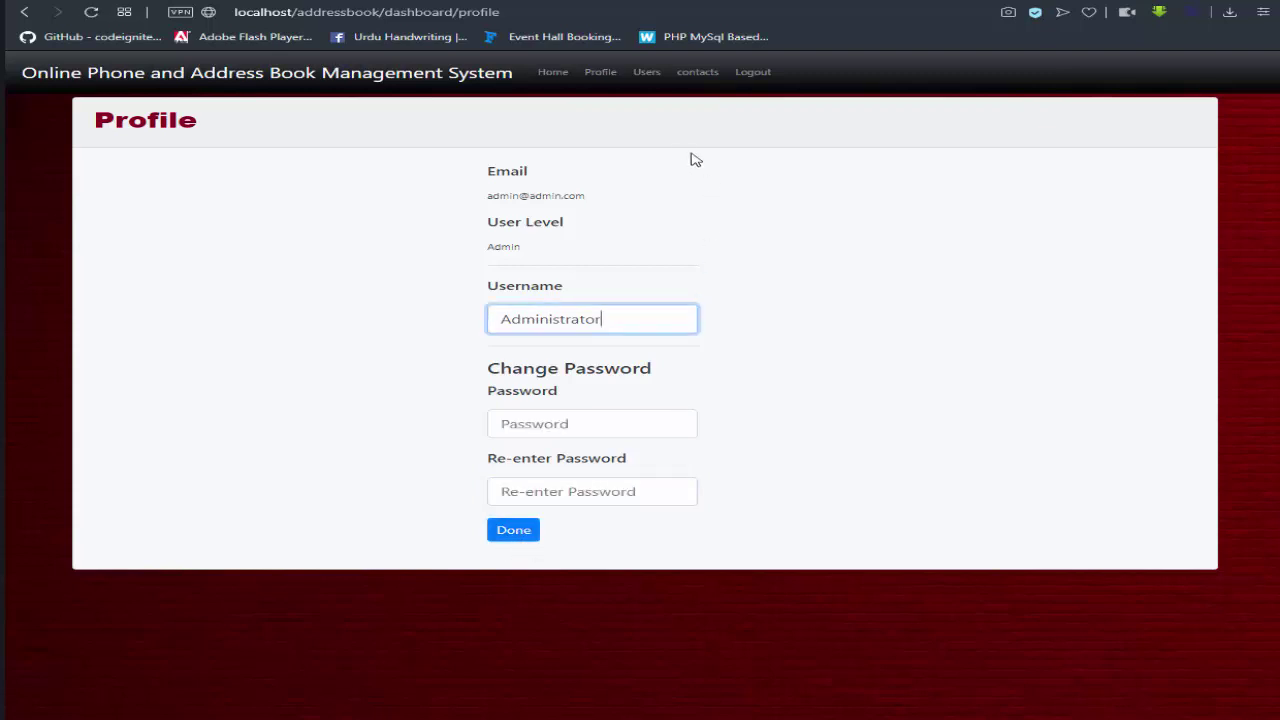
pyautogui.click(646, 74)
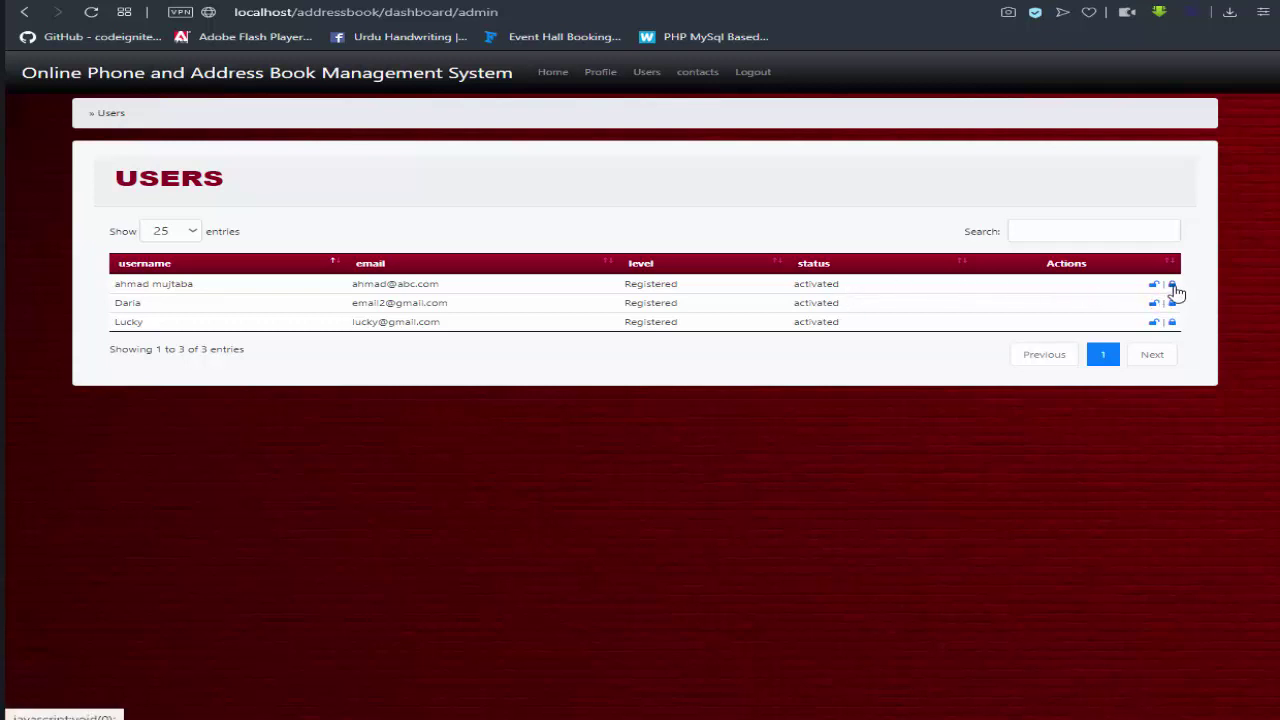
# Deactivate the first user in the Users table with its lock icon
pyautogui.click(1174, 286)
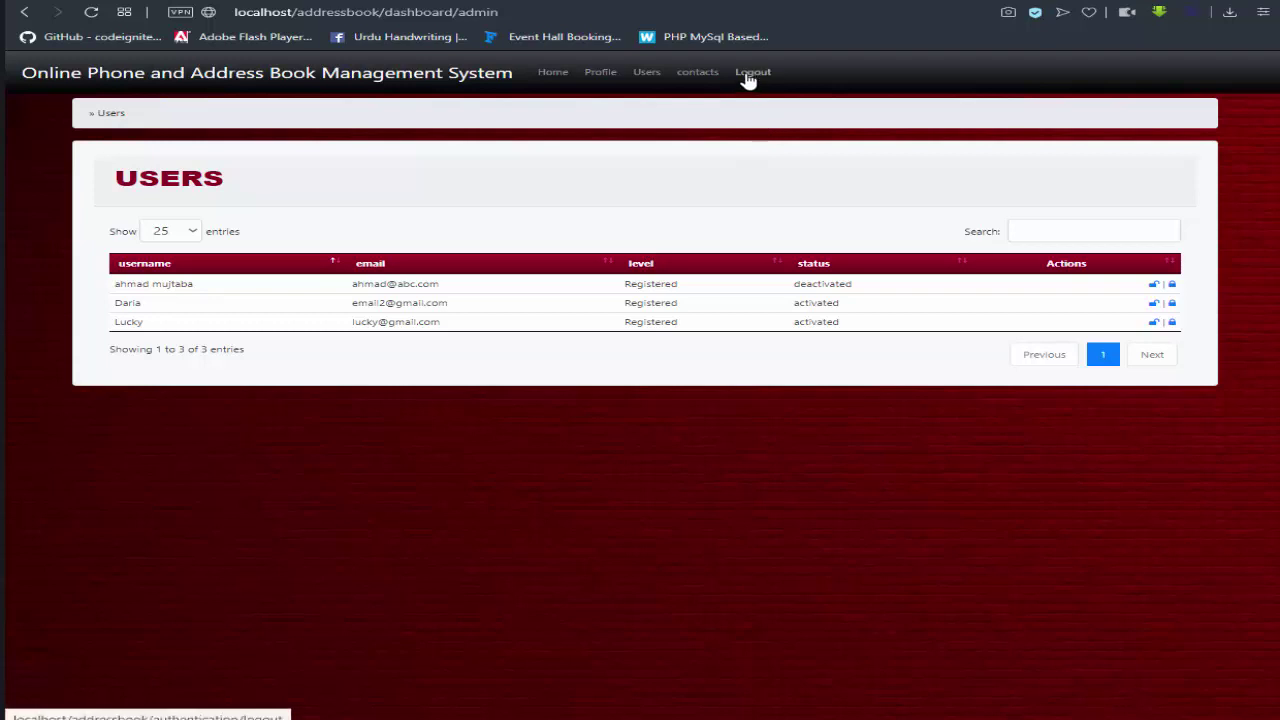
pyautogui.click(748, 79)
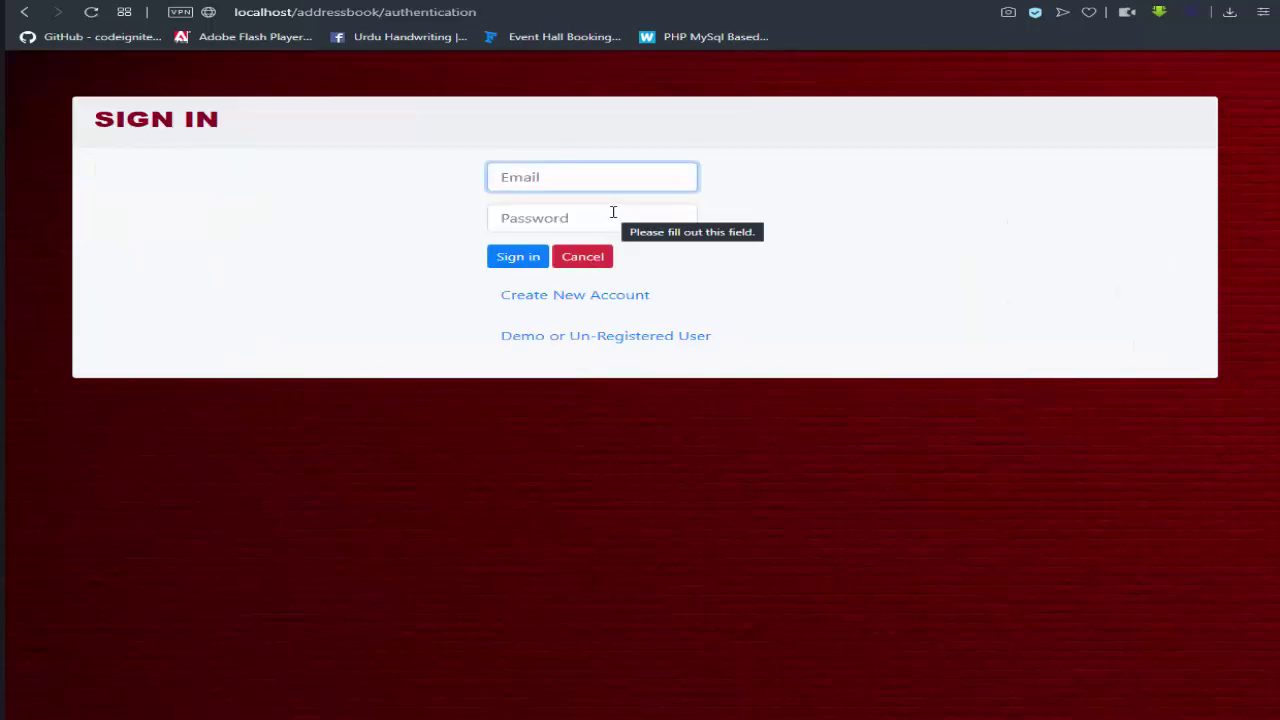
pyautogui.write('ahmad')
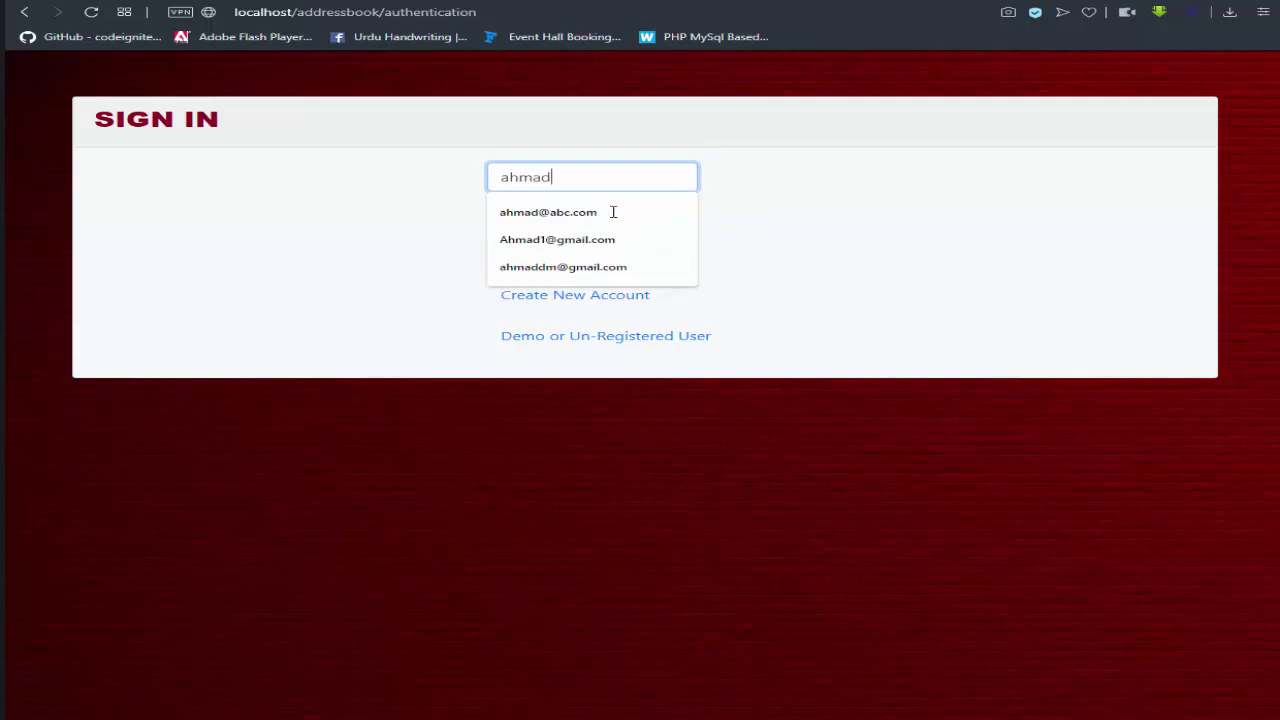
pyautogui.click(613, 212)
pyautogui.click(613, 212)
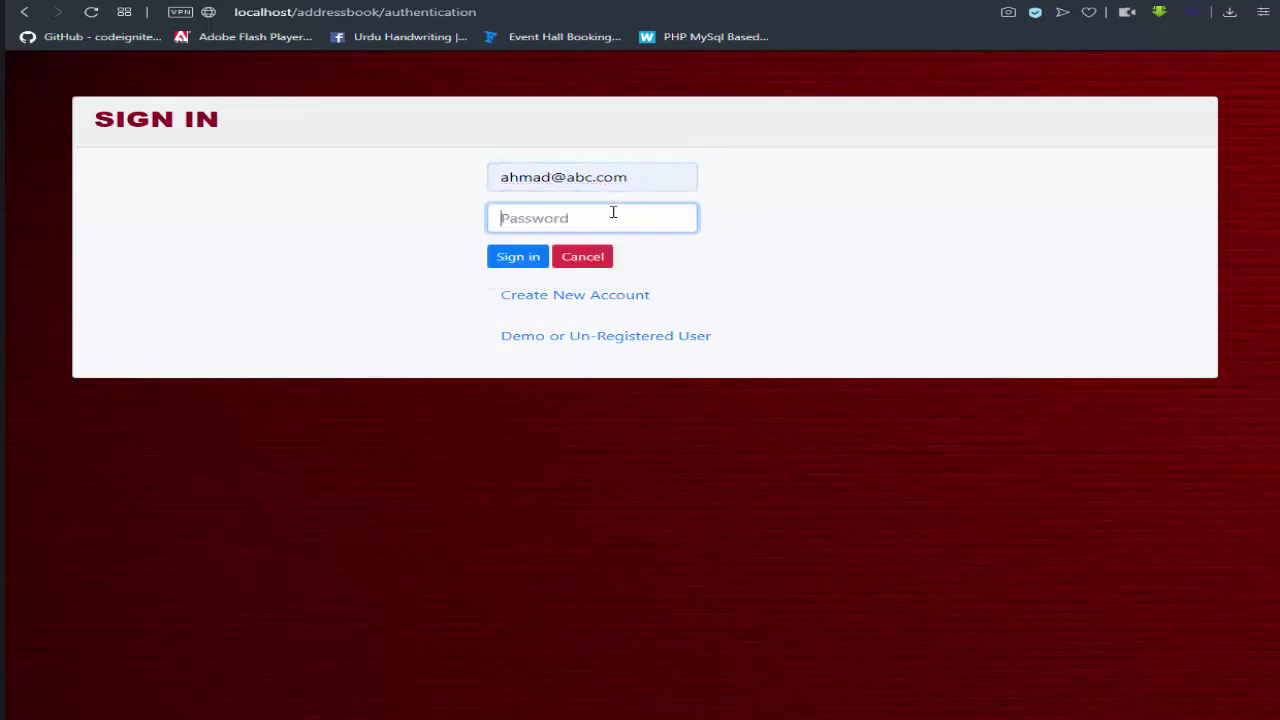
pyautogui.write('12')
pyautogui.click(517, 260)
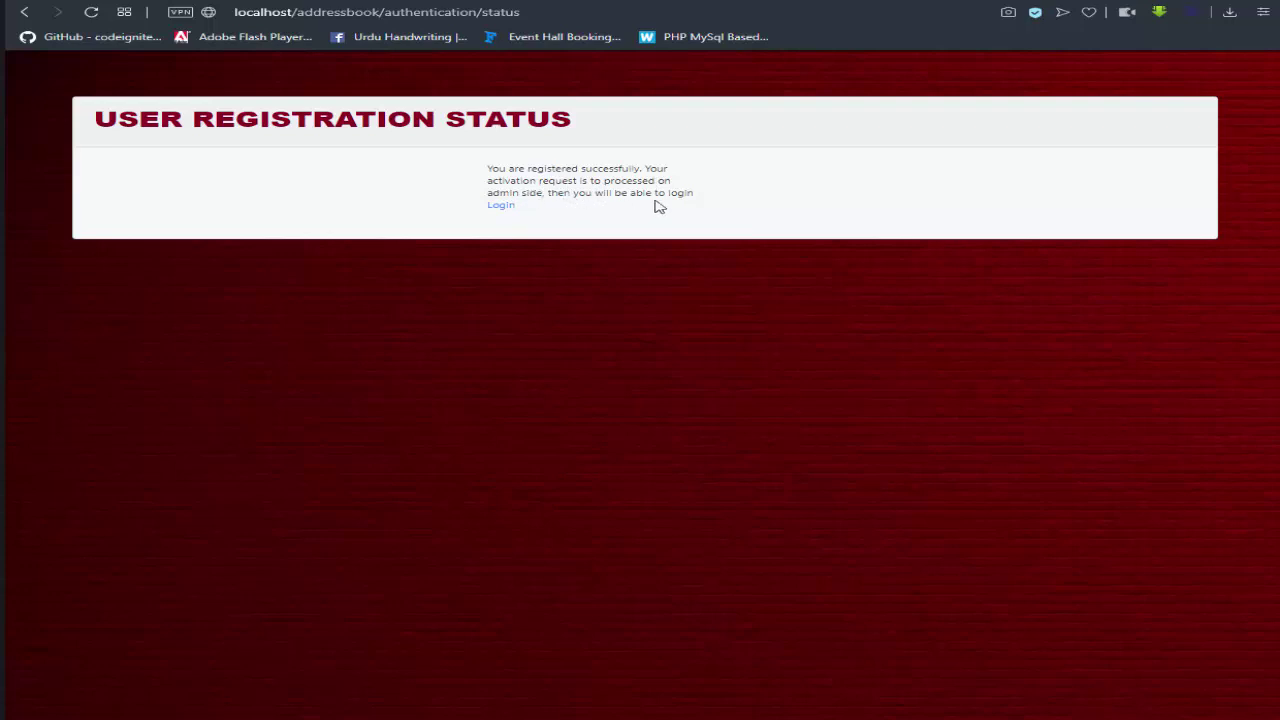
pyautogui.click(501, 206)
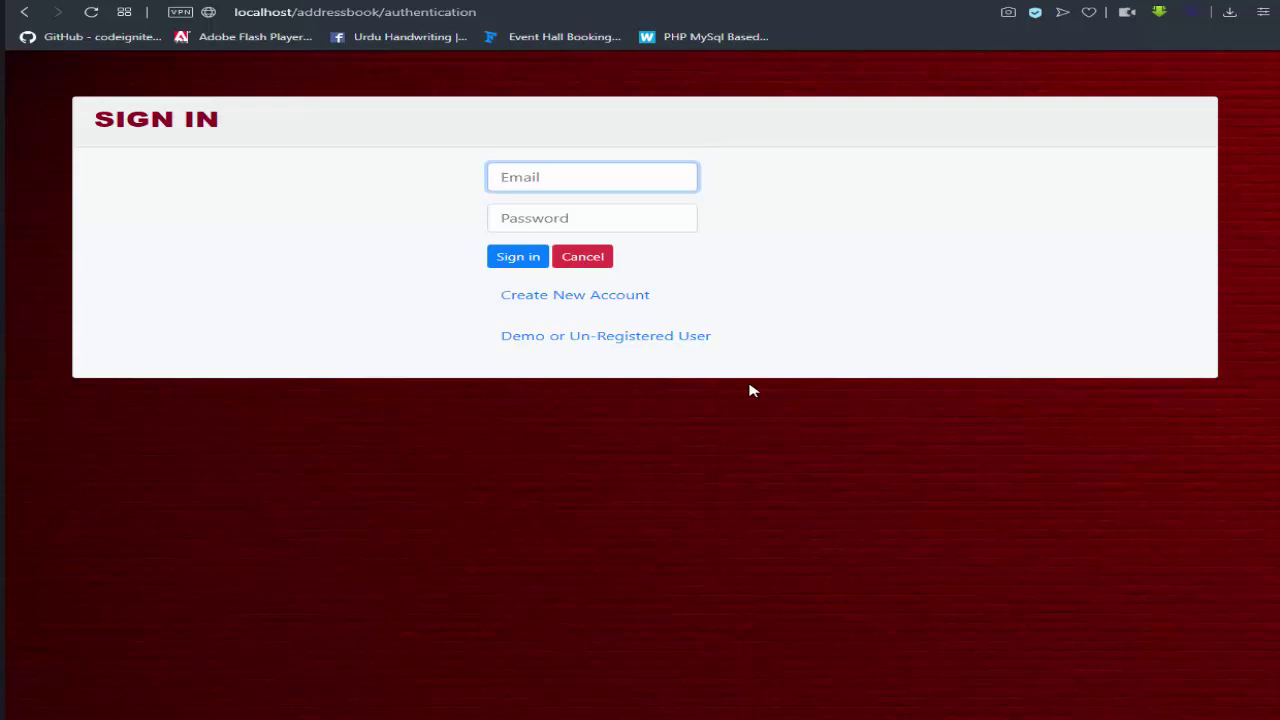
# Sign in as administrator using the saved admin email and the admin password
pyautogui.write('admin')
pyautogui.press('Down')
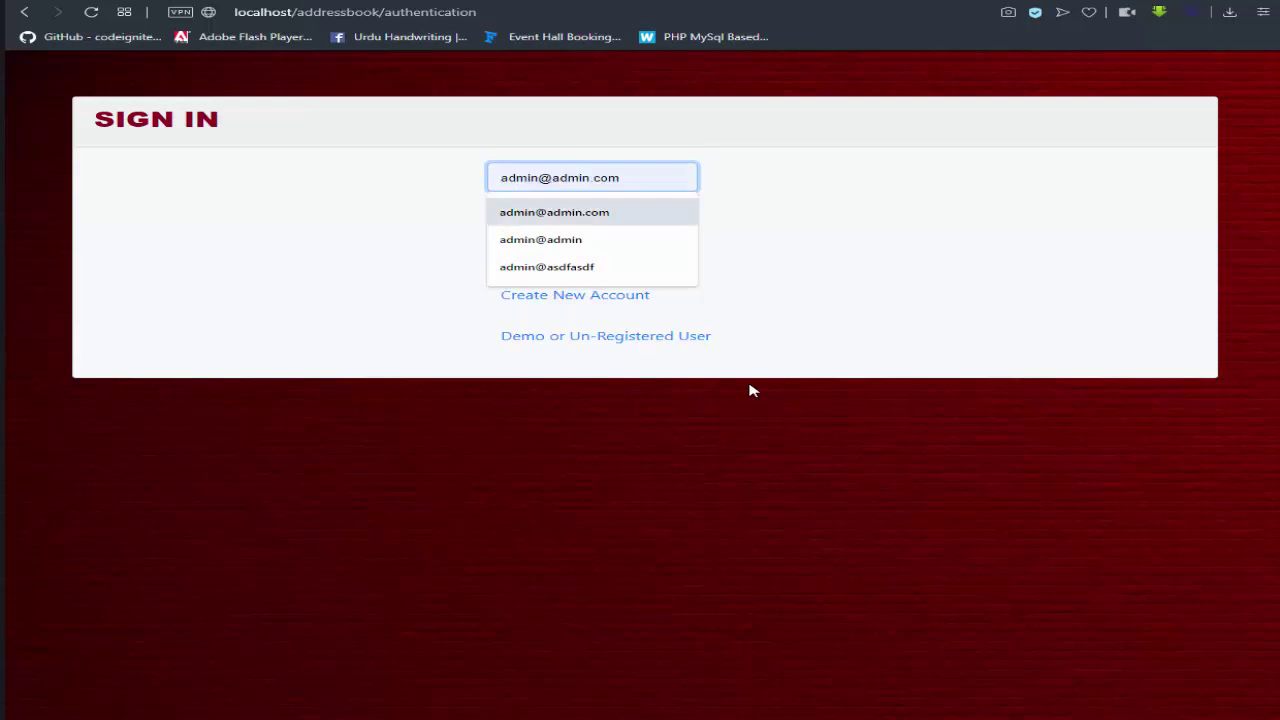
pyautogui.press('Return')
pyautogui.press('Tab')
pyautogui.write('ad')
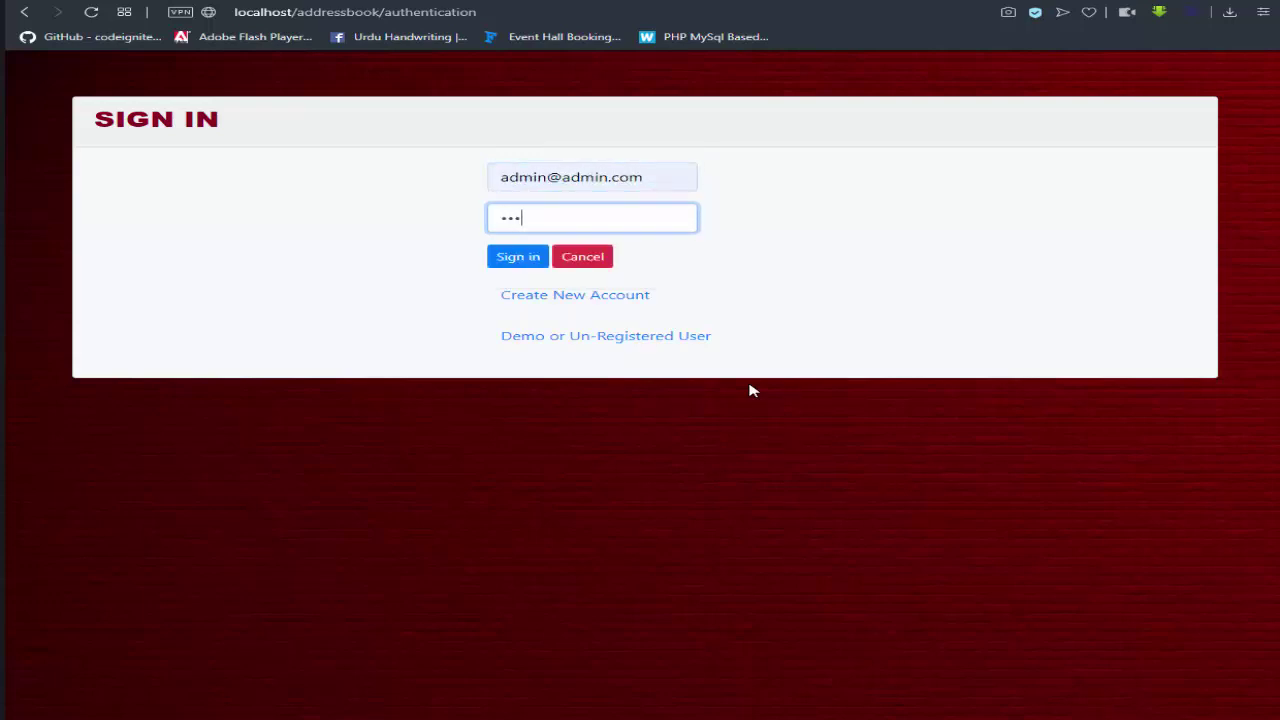
pyautogui.click(510, 262)
# Go to the Users list and reactivate the deactivated first user account
pyautogui.click(507, 284)
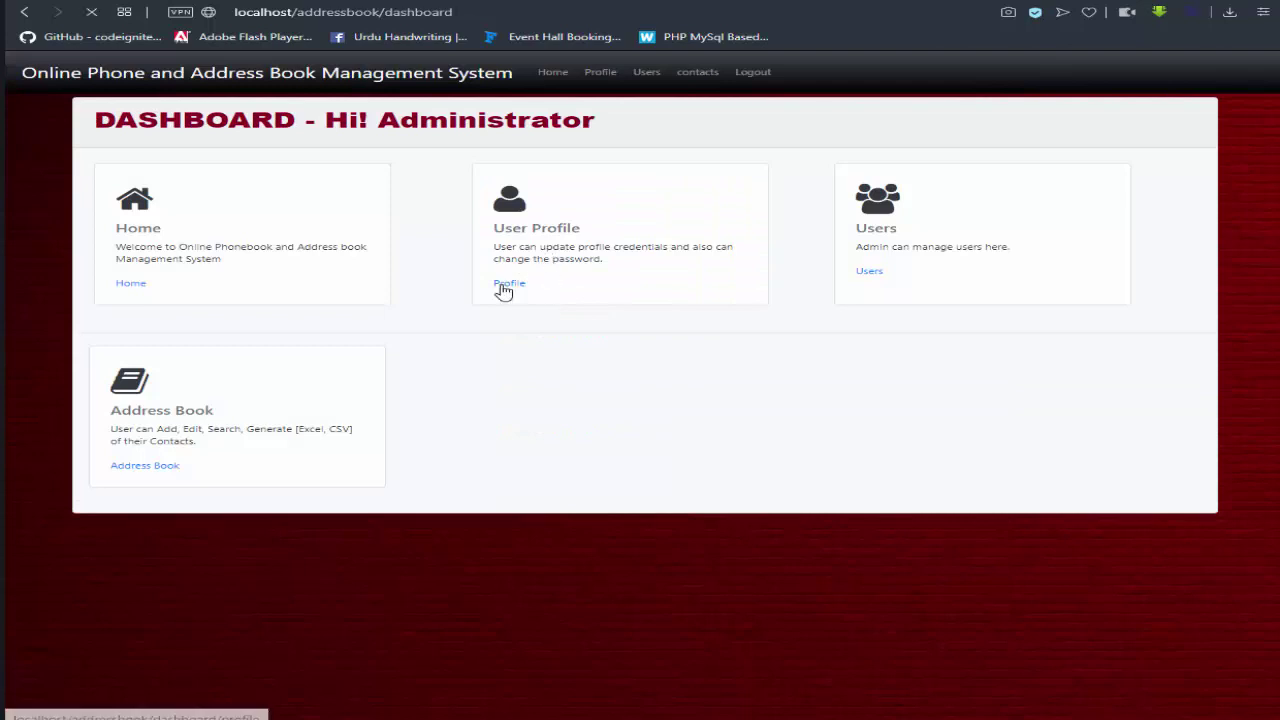
pyautogui.click(646, 72)
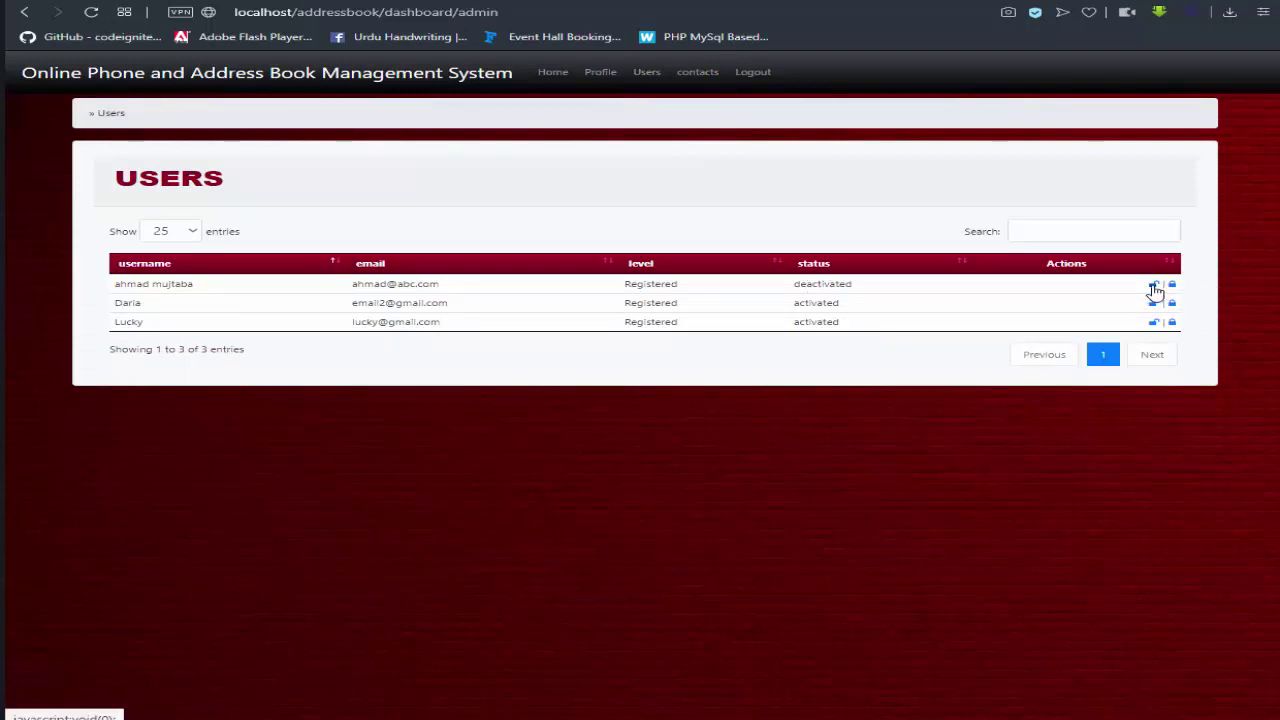
pyautogui.click(1154, 285)
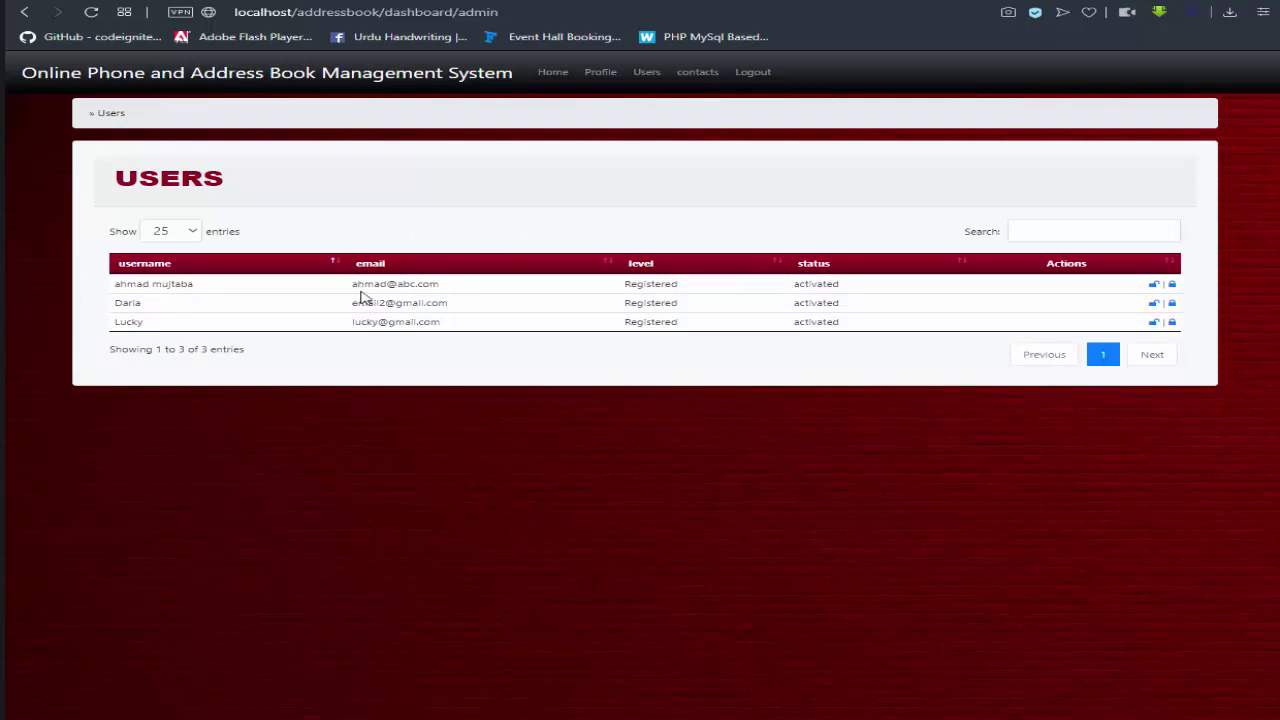
# Log out of the admin account and sign in with the reactivated user's saved email and password
pyautogui.click(756, 76)
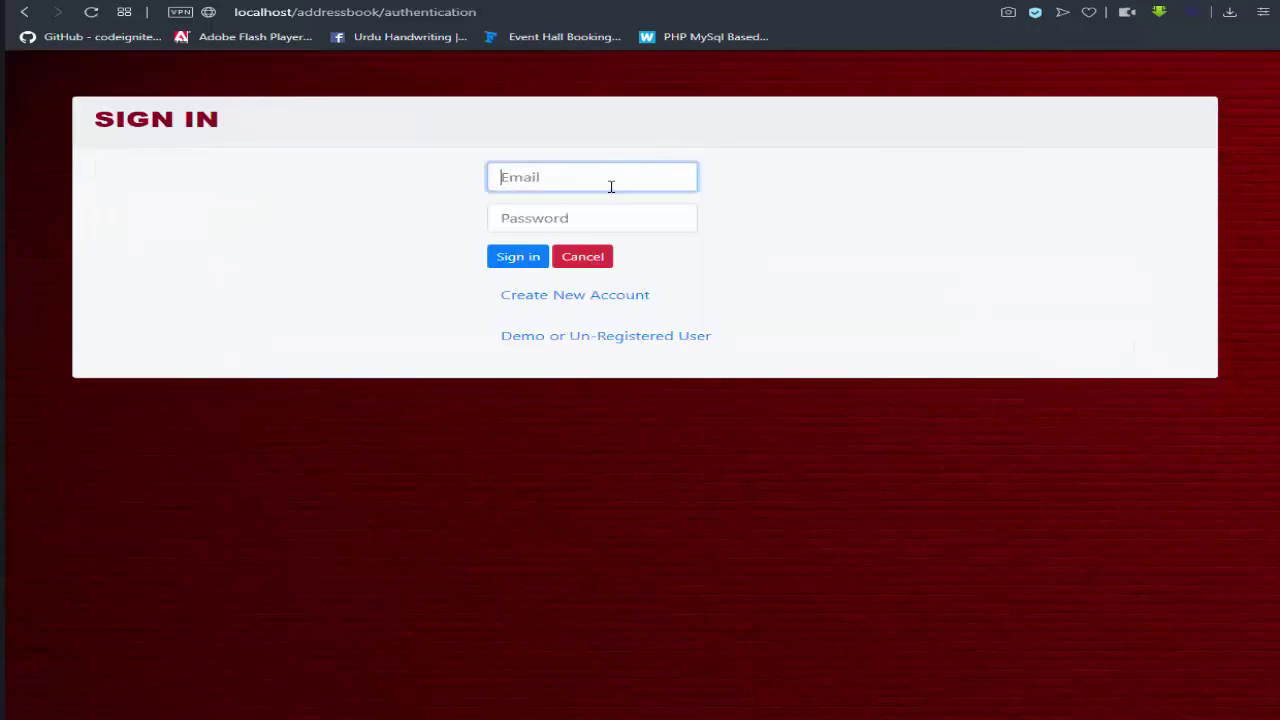
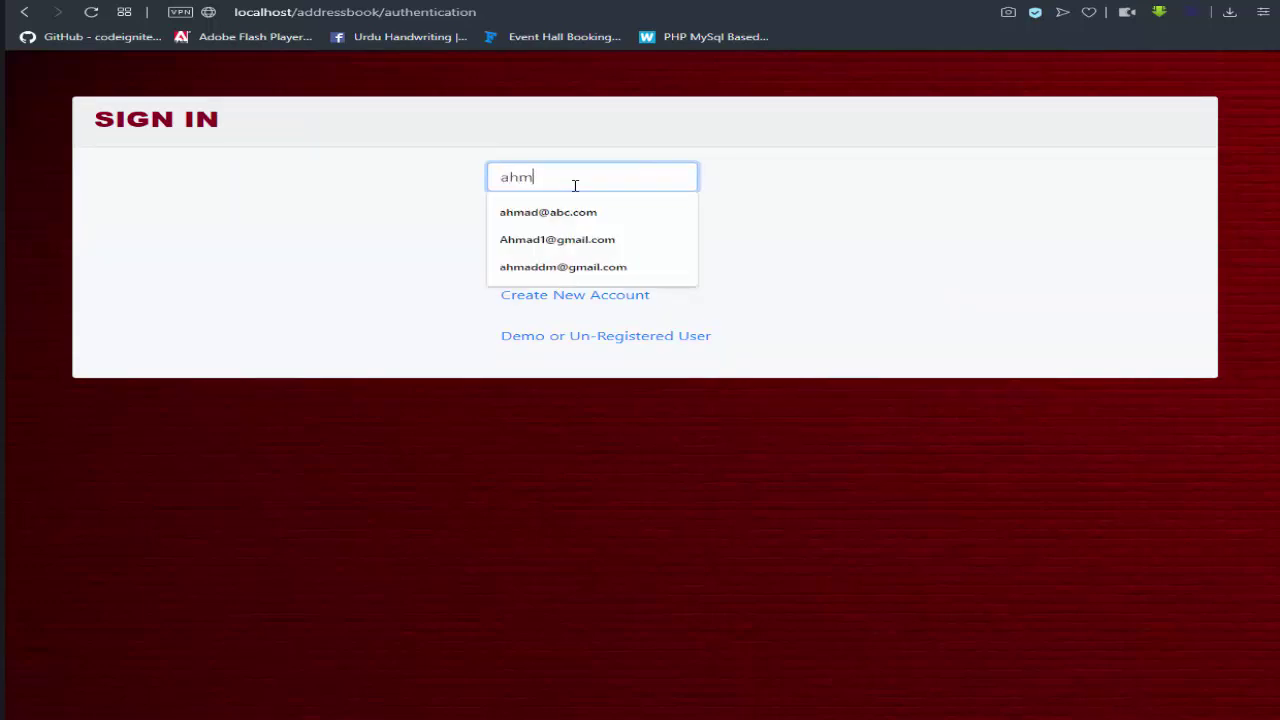
pyautogui.press('Down')
pyautogui.press('Return')
pyautogui.press('Tab')
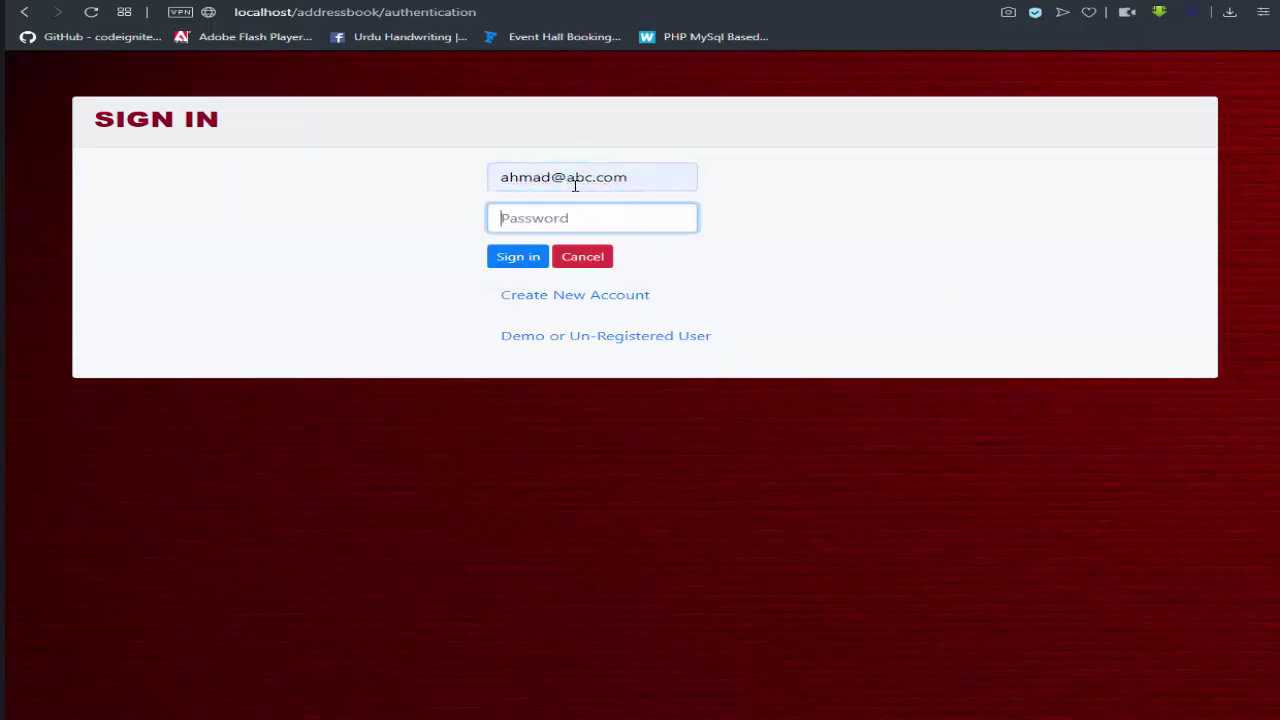
pyautogui.click(519, 259)
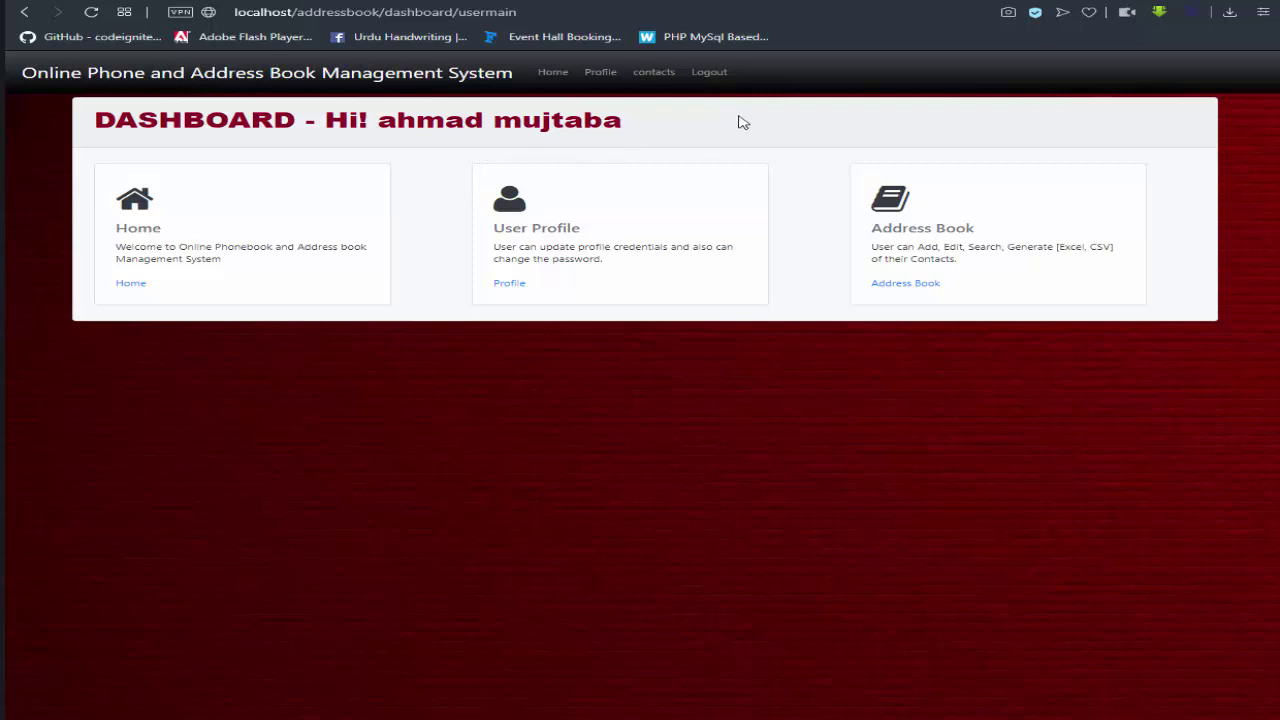
# Switch from the user account back to Administrator and open the Address Book with one contact
pyautogui.click(716, 76)
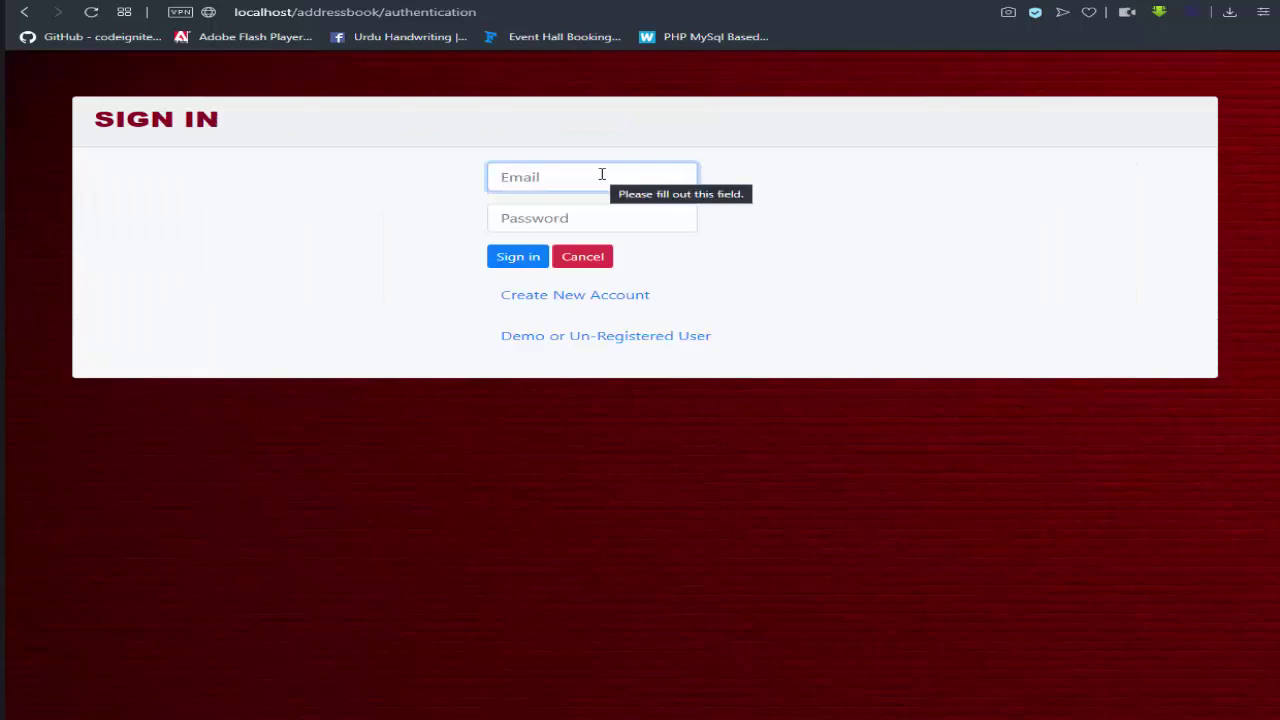
pyautogui.write('admin')
pyautogui.press('Down')
pyautogui.press('Tab')
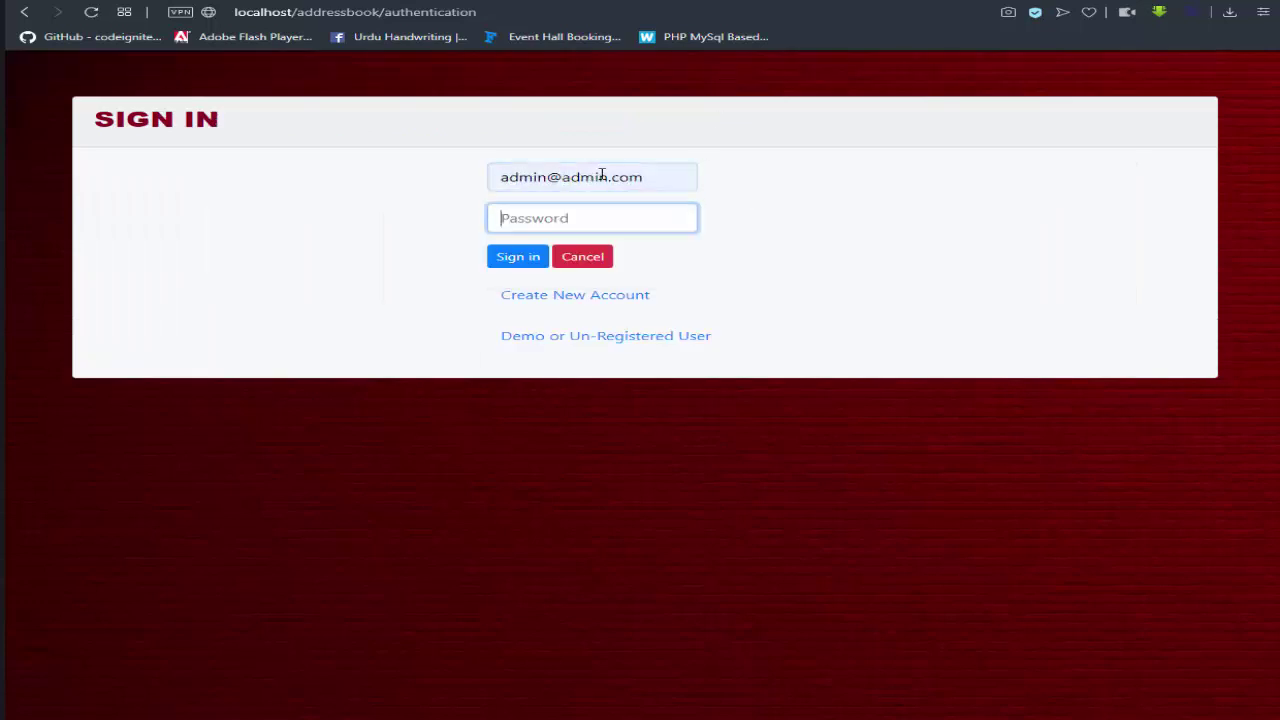
pyautogui.write('adm')
pyautogui.click(517, 259)
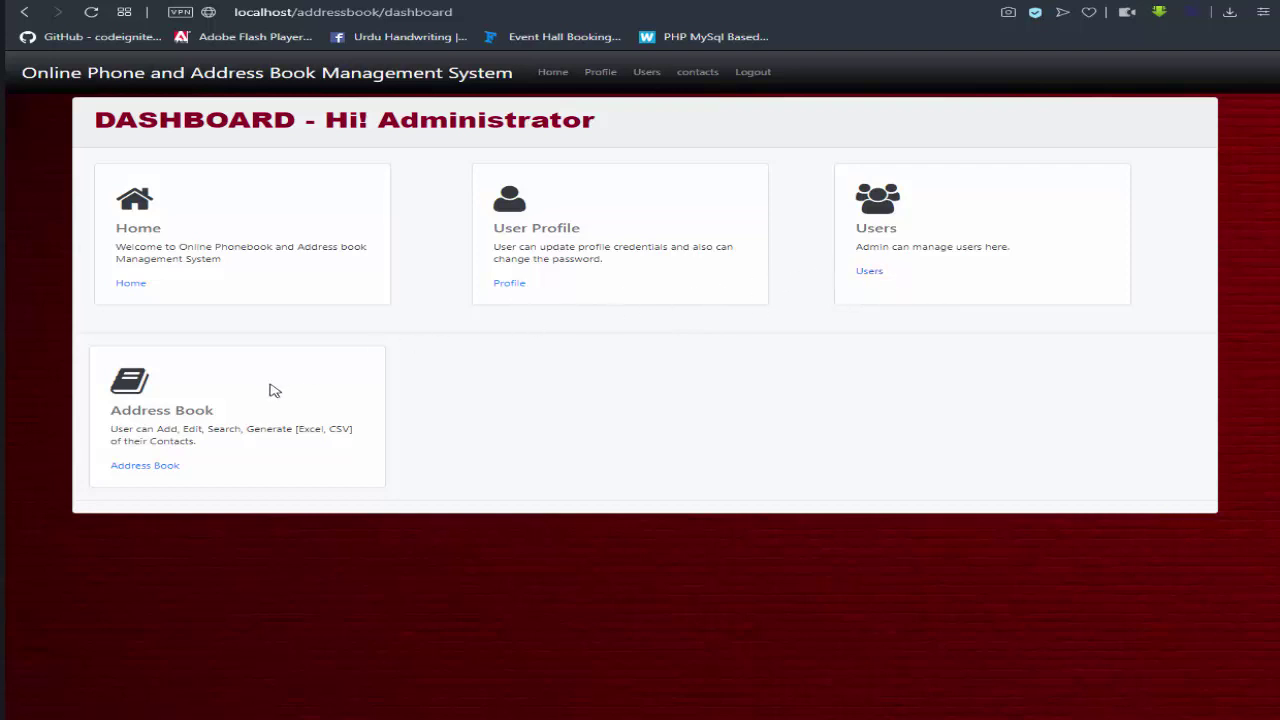
pyautogui.click(148, 466)
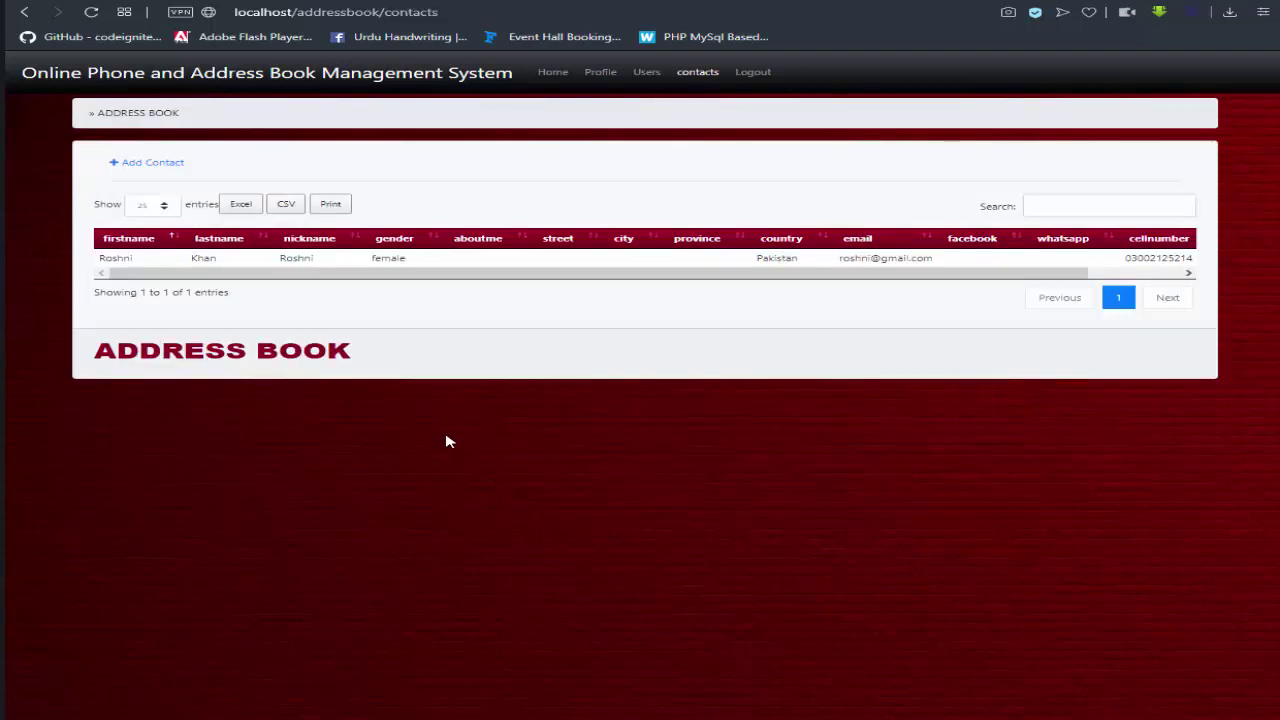
# Start a new contact, entering the contact's first and last name and gender Female
pyautogui.click(148, 164)
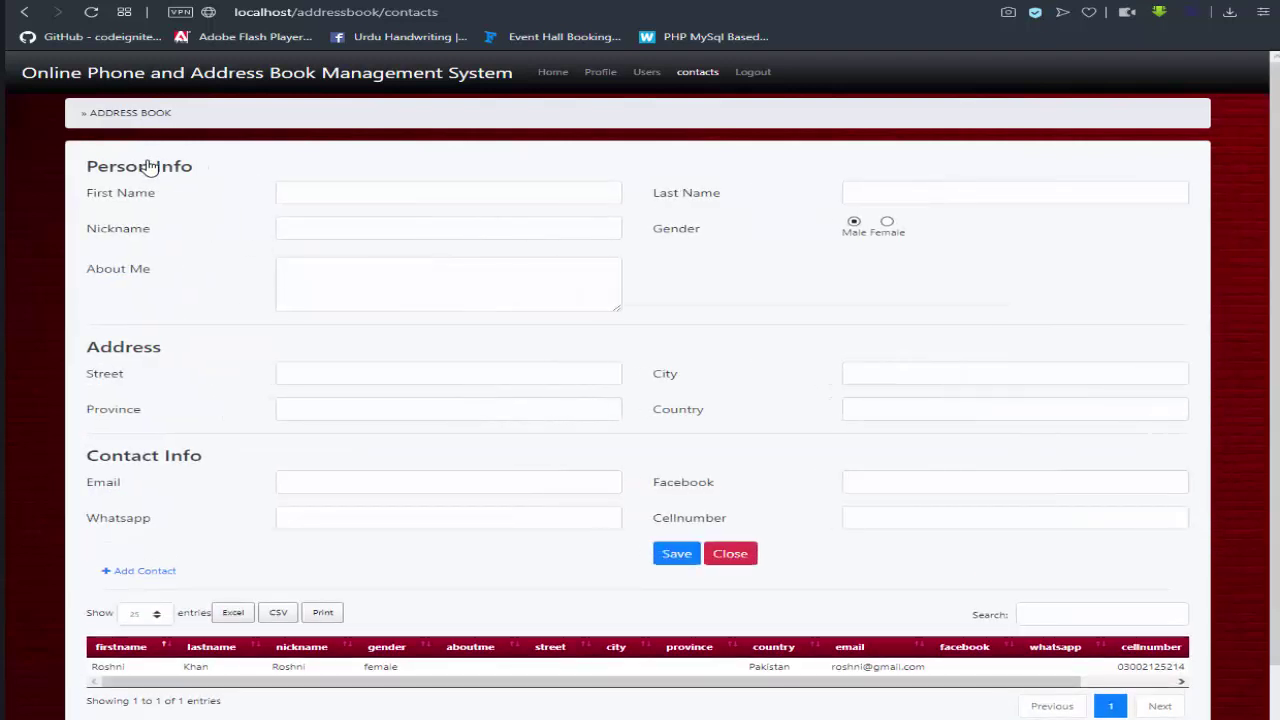
pyautogui.click(367, 197)
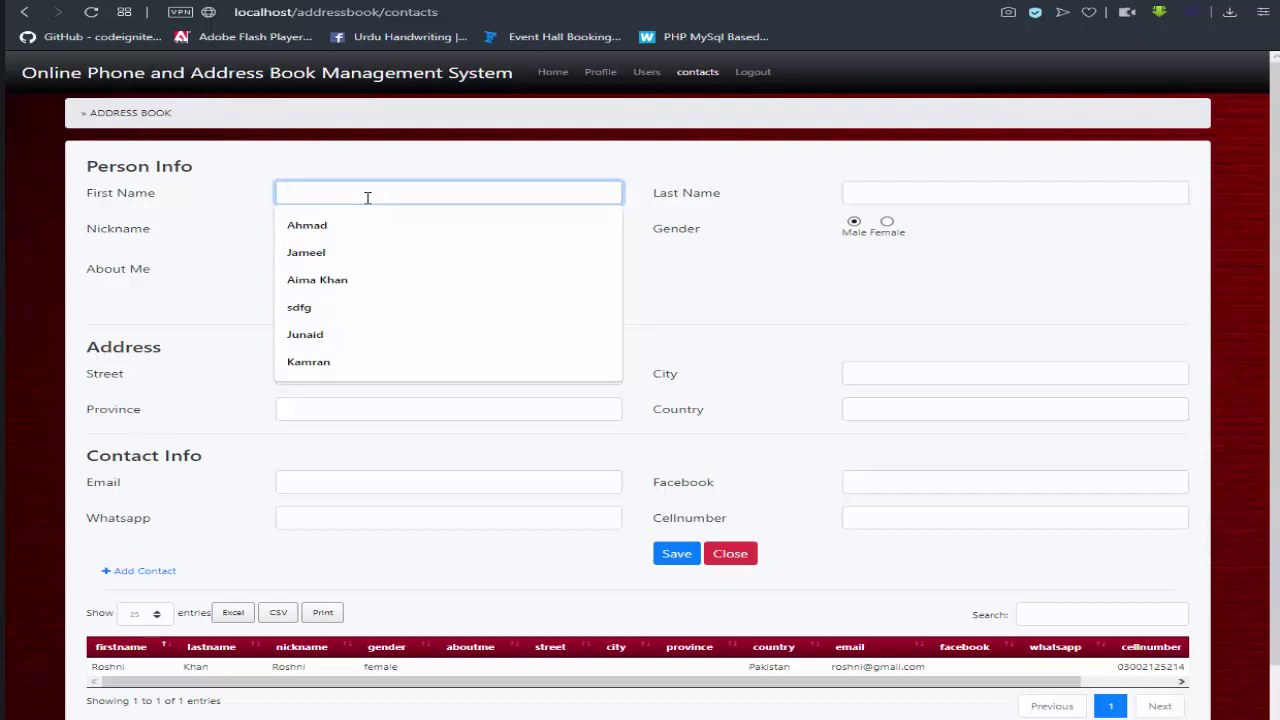
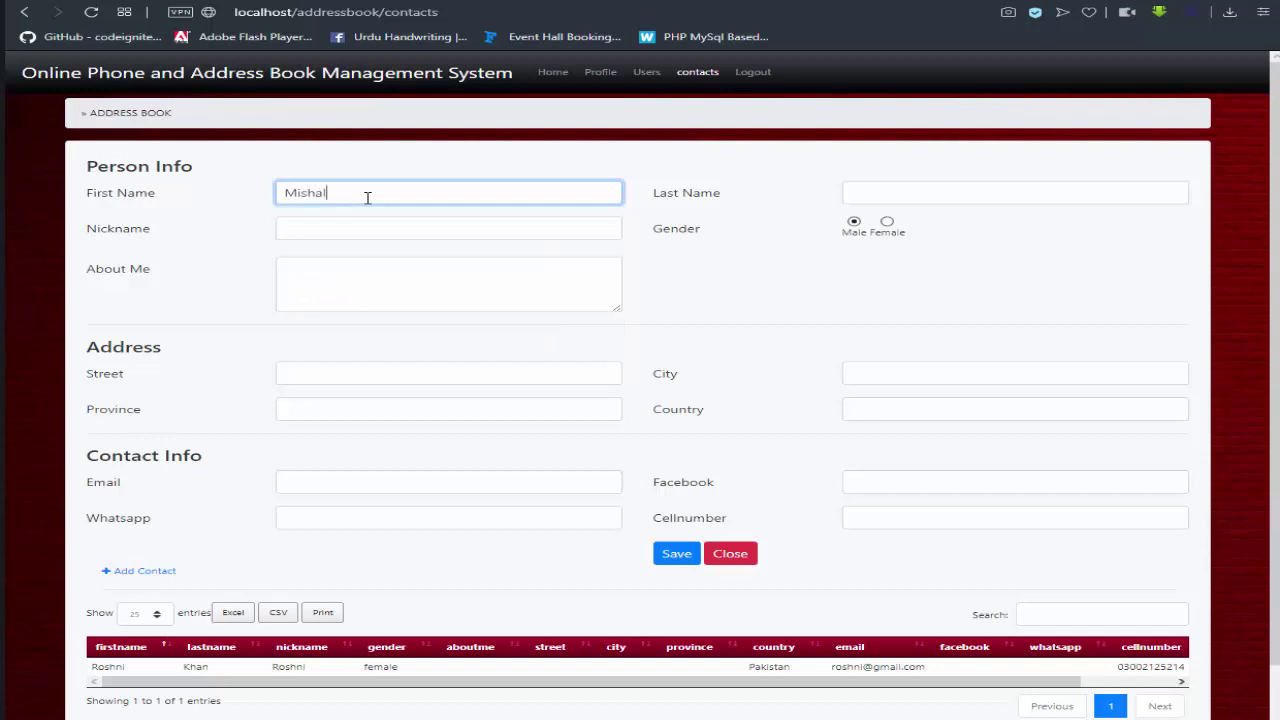
pyautogui.press('Tab')
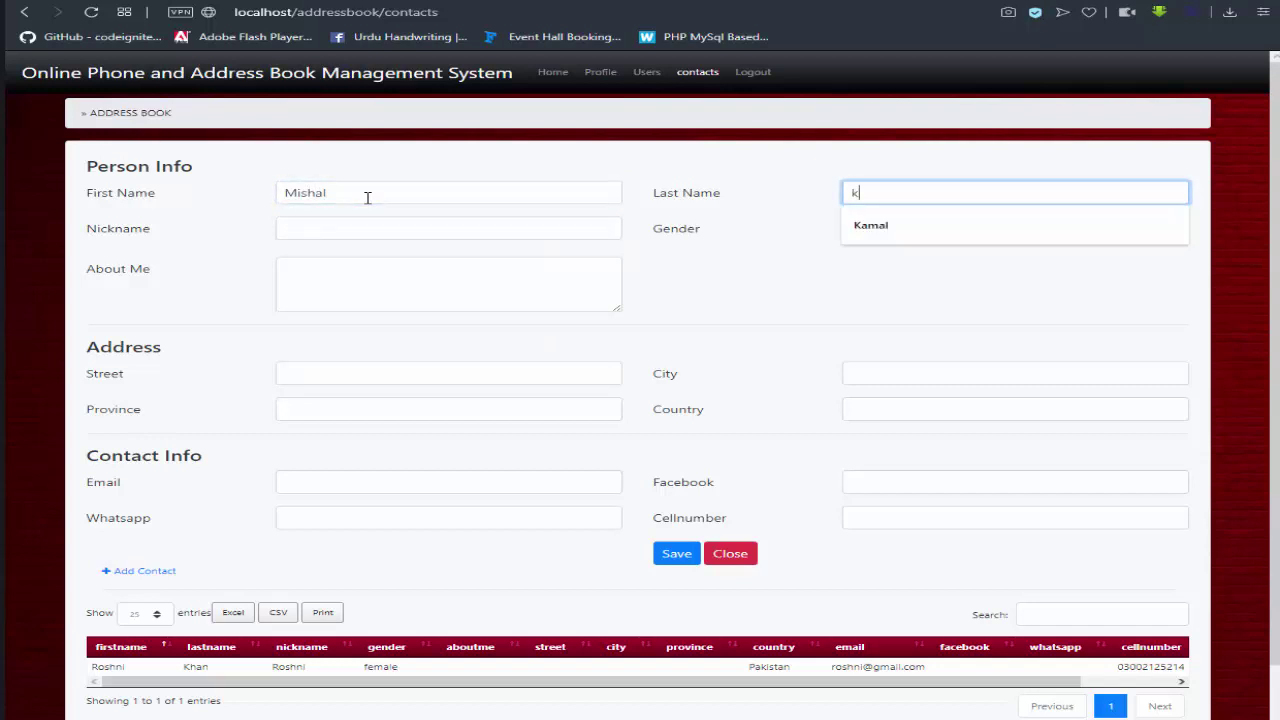
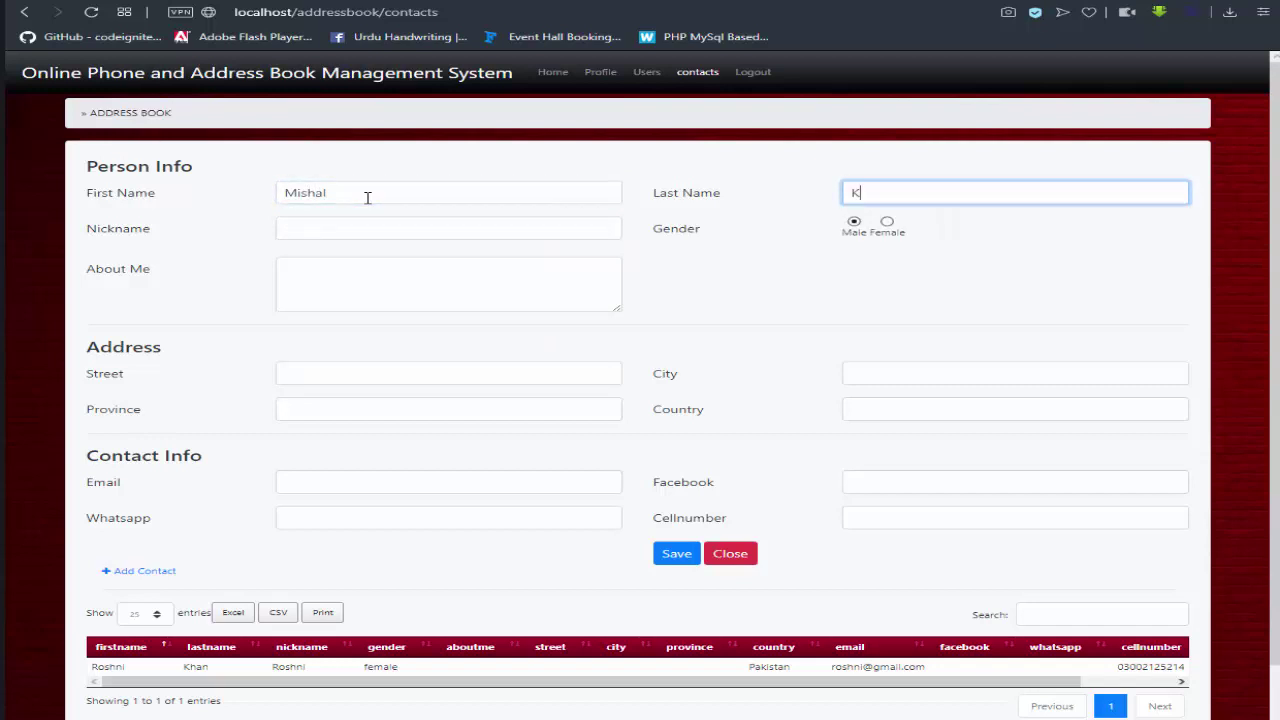
pyautogui.press('Tab')
pyautogui.write('Mishal')
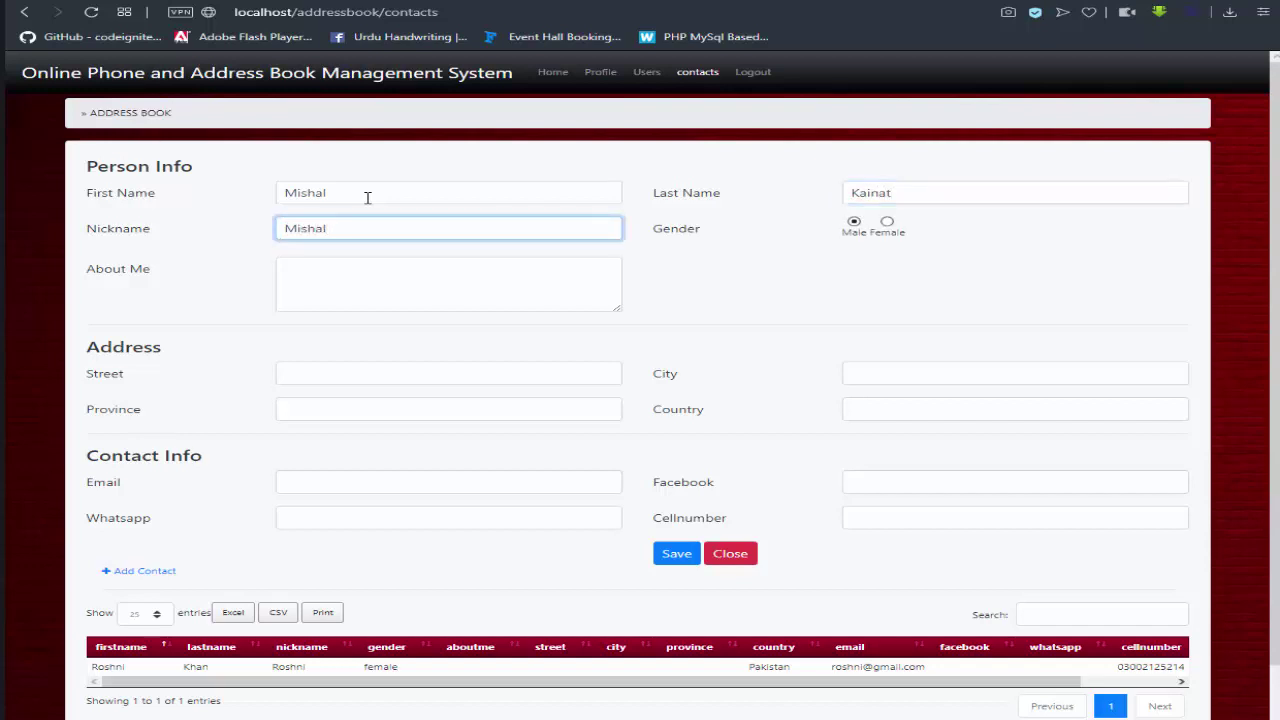
pyautogui.press('Tab')
pyautogui.press('Right')
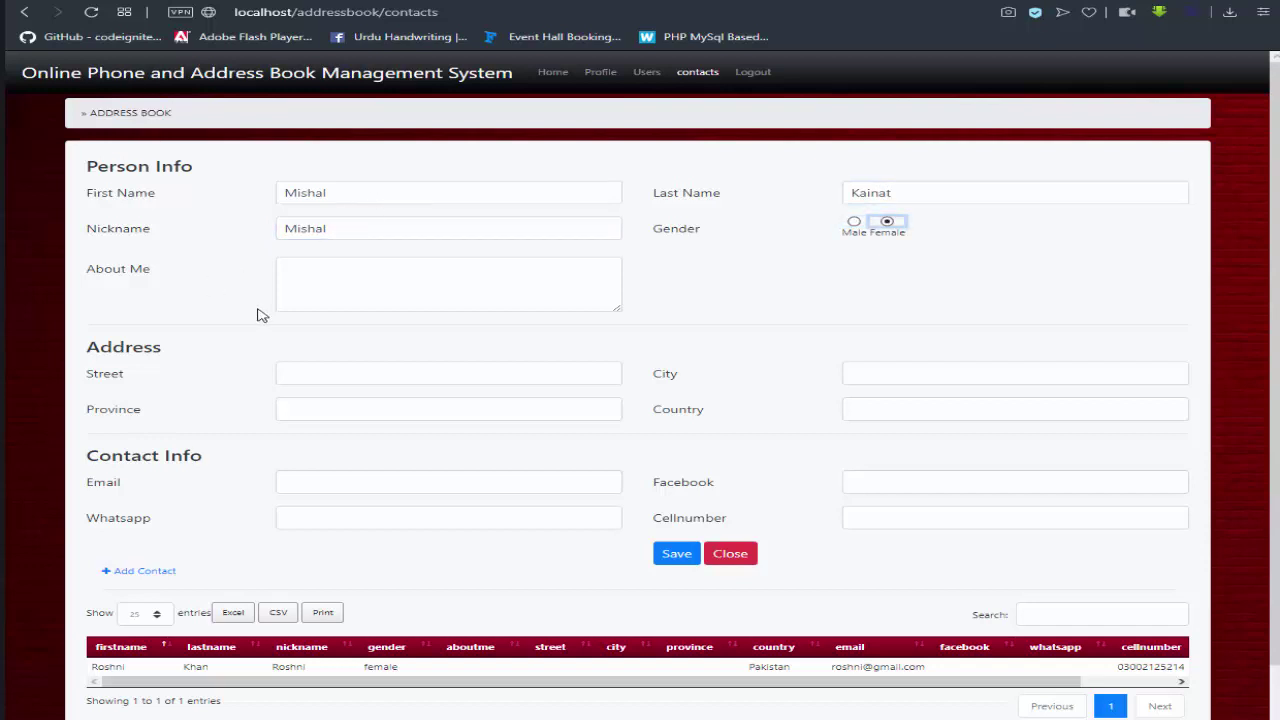
# Set the country to Pakistan, fill in the contact's email and cell number, and save
pyautogui.click(889, 414)
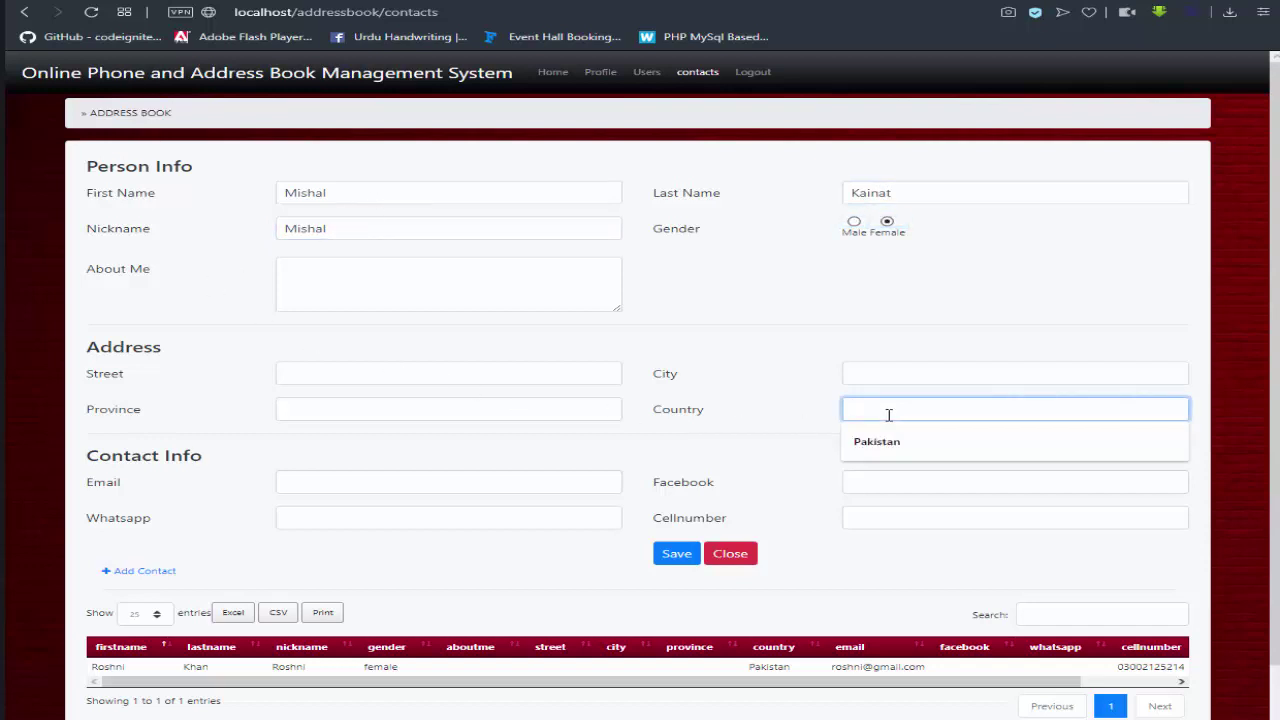
pyautogui.press('Down')
pyautogui.press('Return')
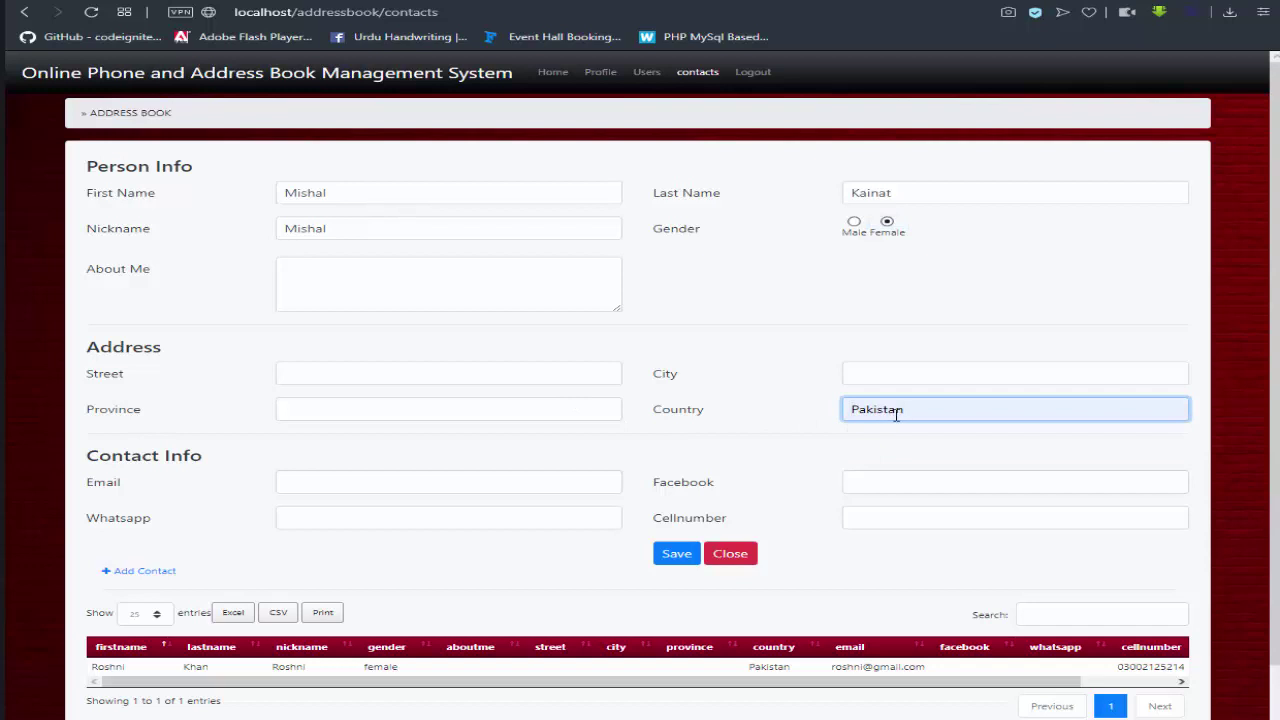
pyautogui.click(496, 486)
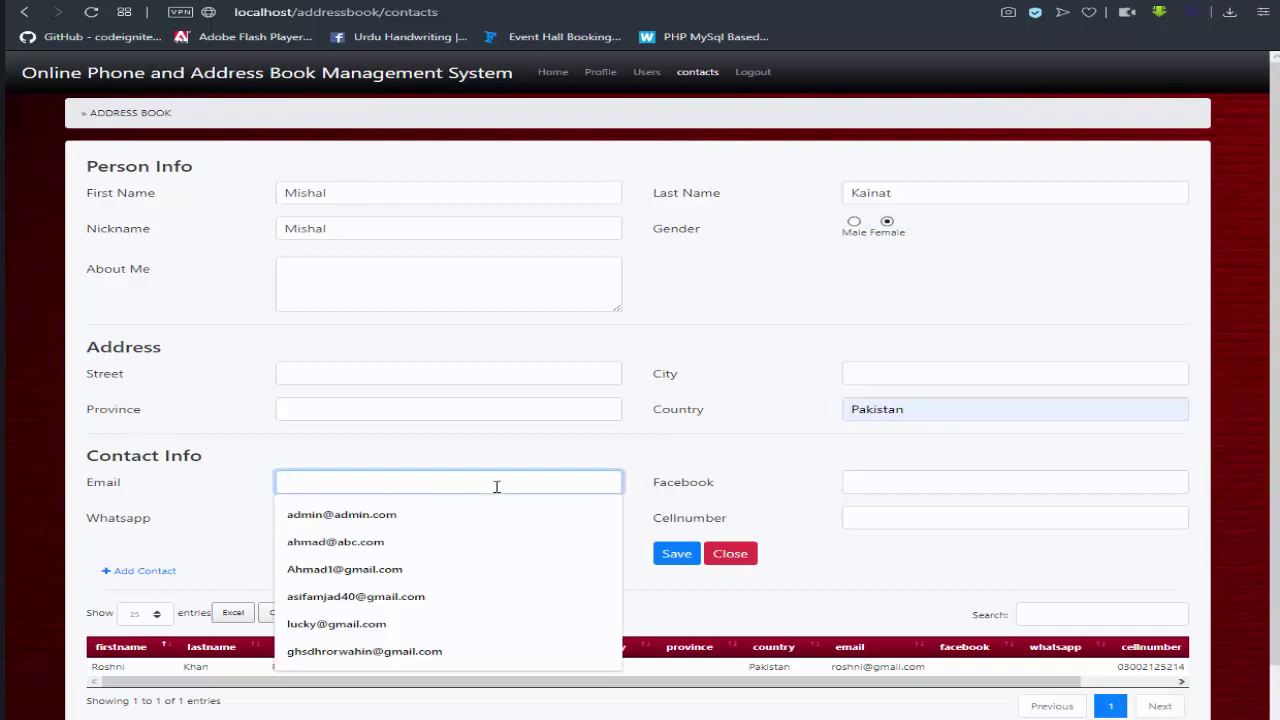
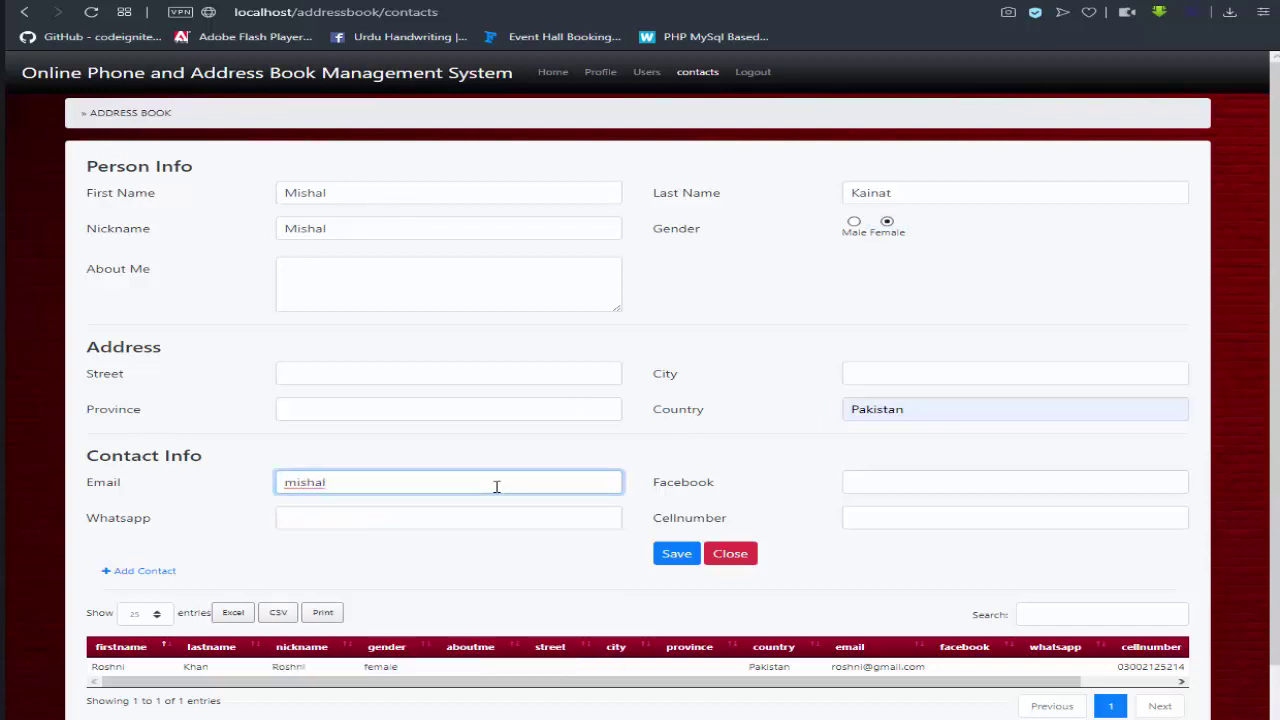
pyautogui.press('Tab')
pyautogui.press('Tab')
pyautogui.press('Tab')
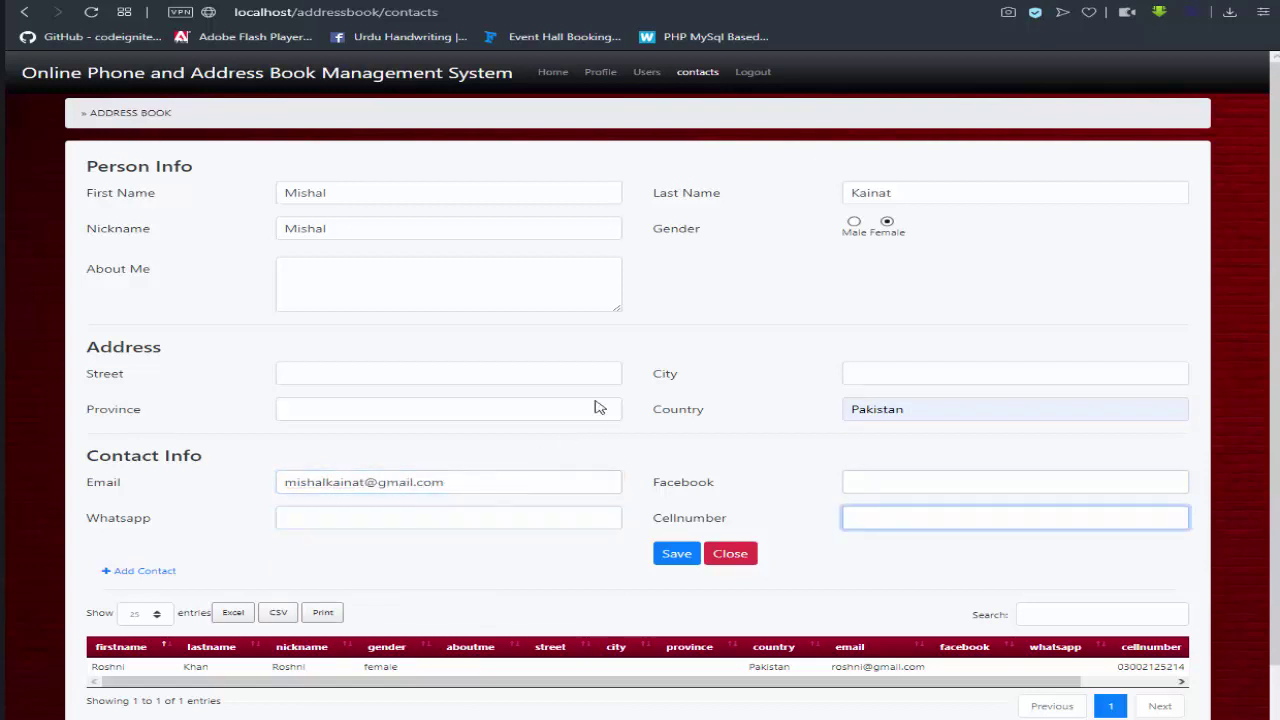
pyautogui.click(675, 554)
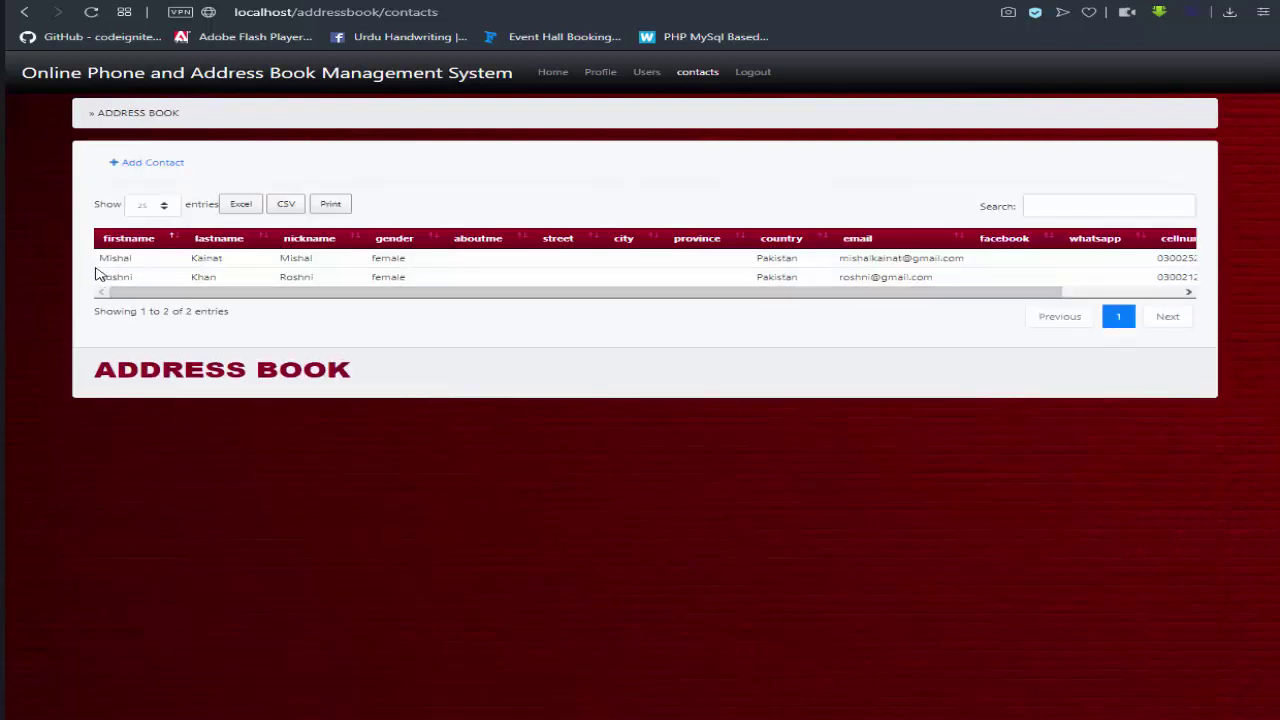
# Scroll the contacts table right and open the new contact's edit form, closing it unchanged
pyautogui.moveTo(160, 298); pyautogui.dragTo(557, 297)
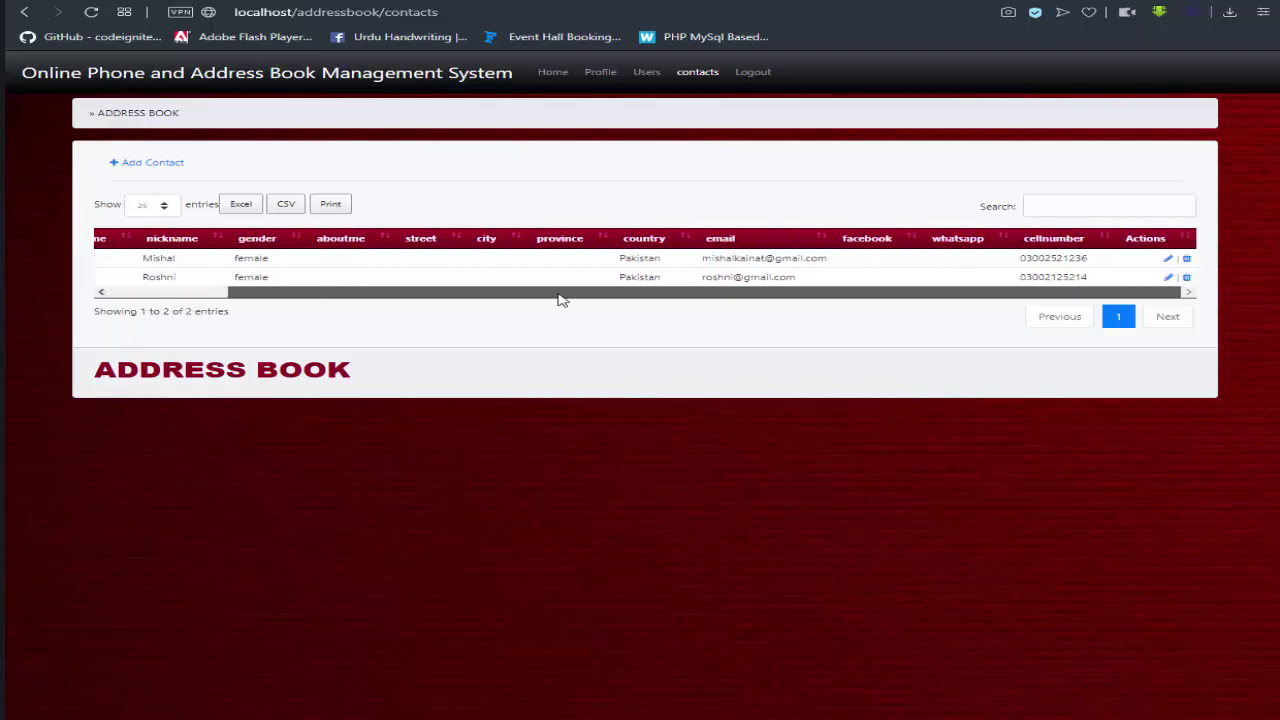
pyautogui.click(1167, 262)
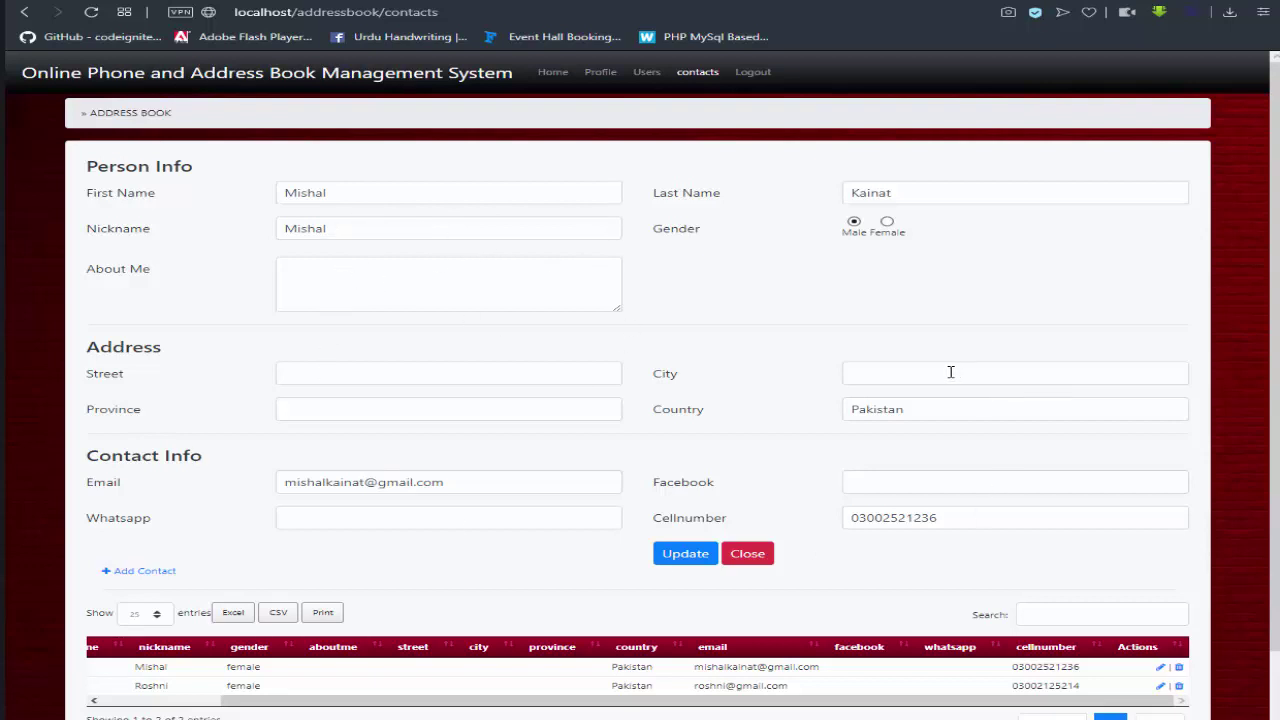
pyautogui.click(760, 555)
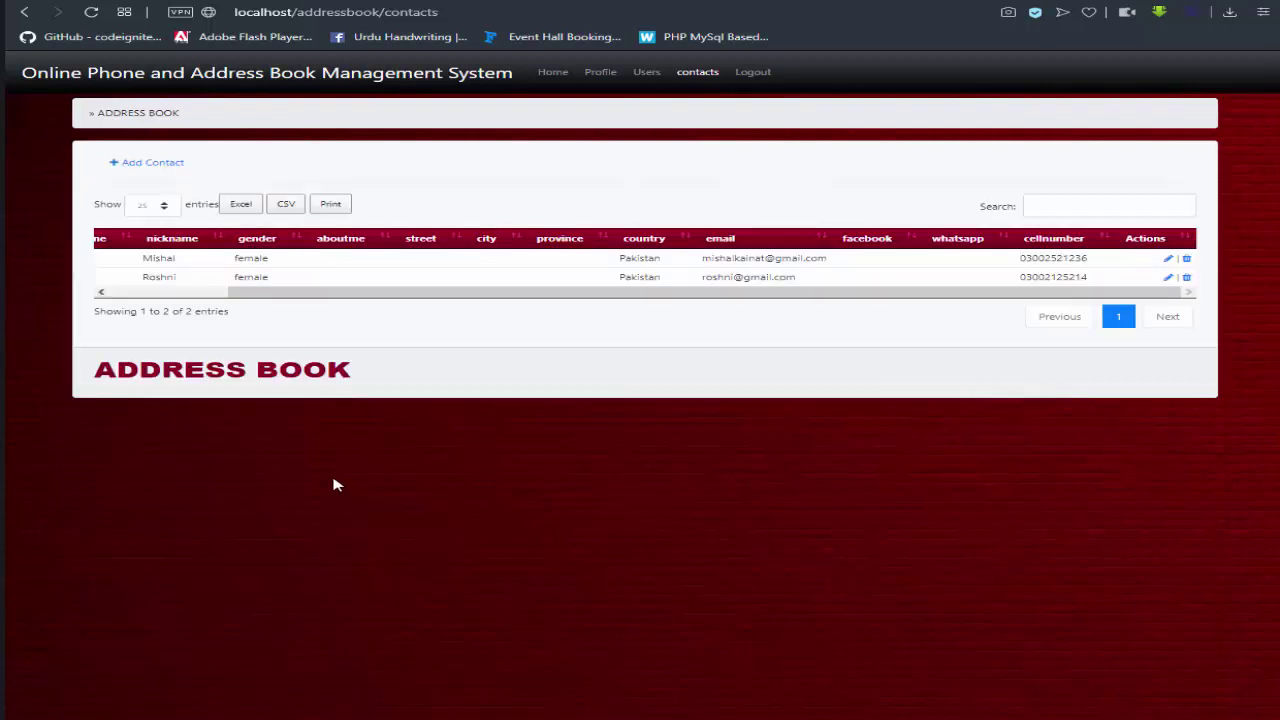
# Delete the new contact, confirming the prompt and dismissing the success message
pyautogui.click(1188, 262)
pyautogui.click(860, 101)
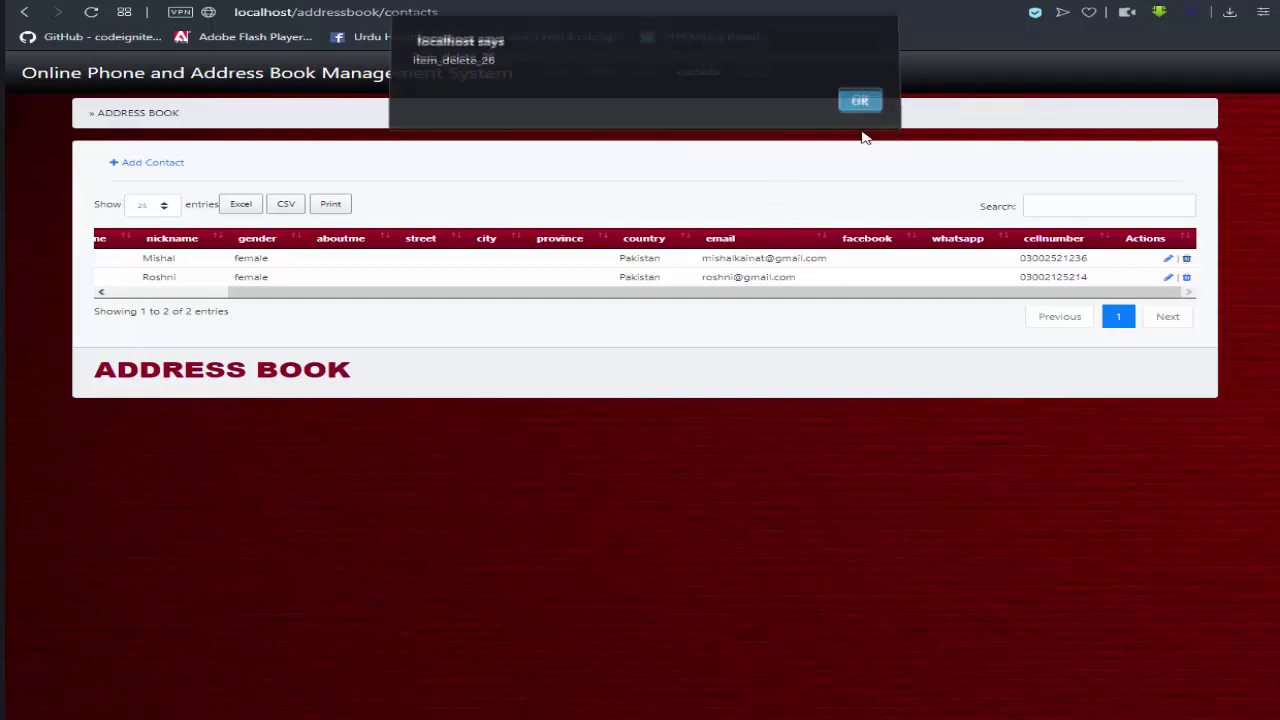
pyautogui.click(858, 108)
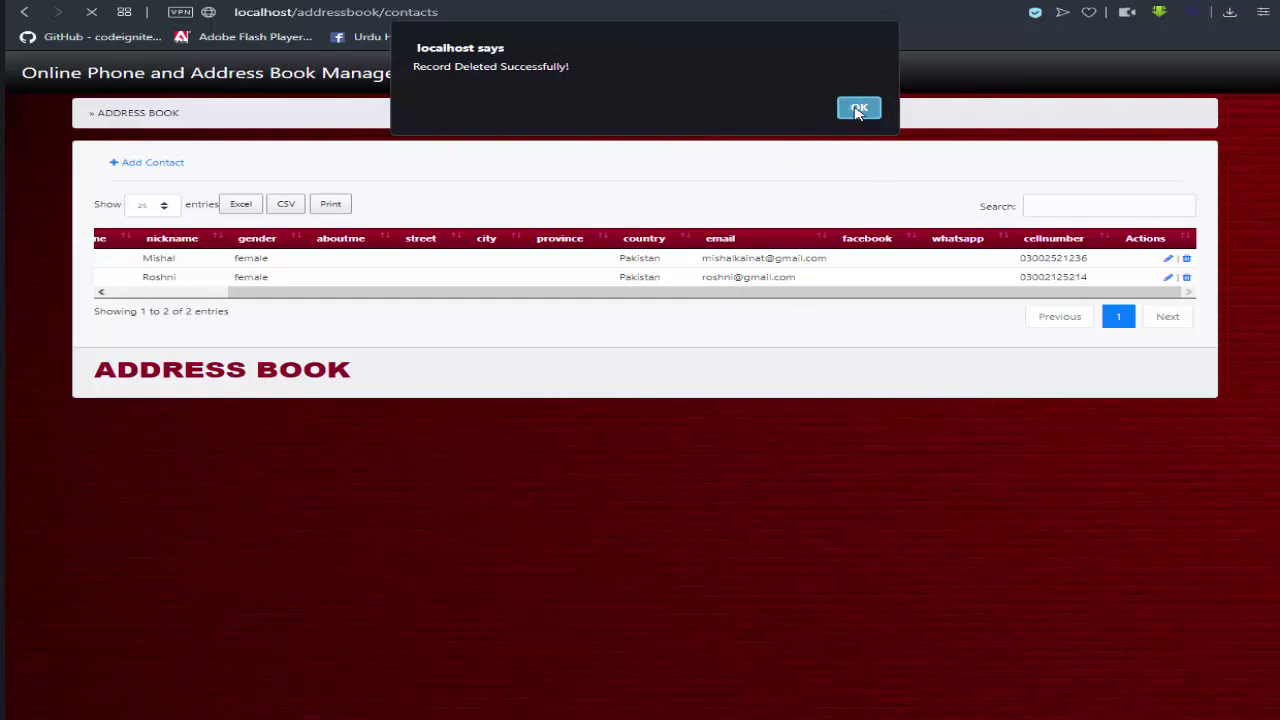
pyautogui.click(858, 110)
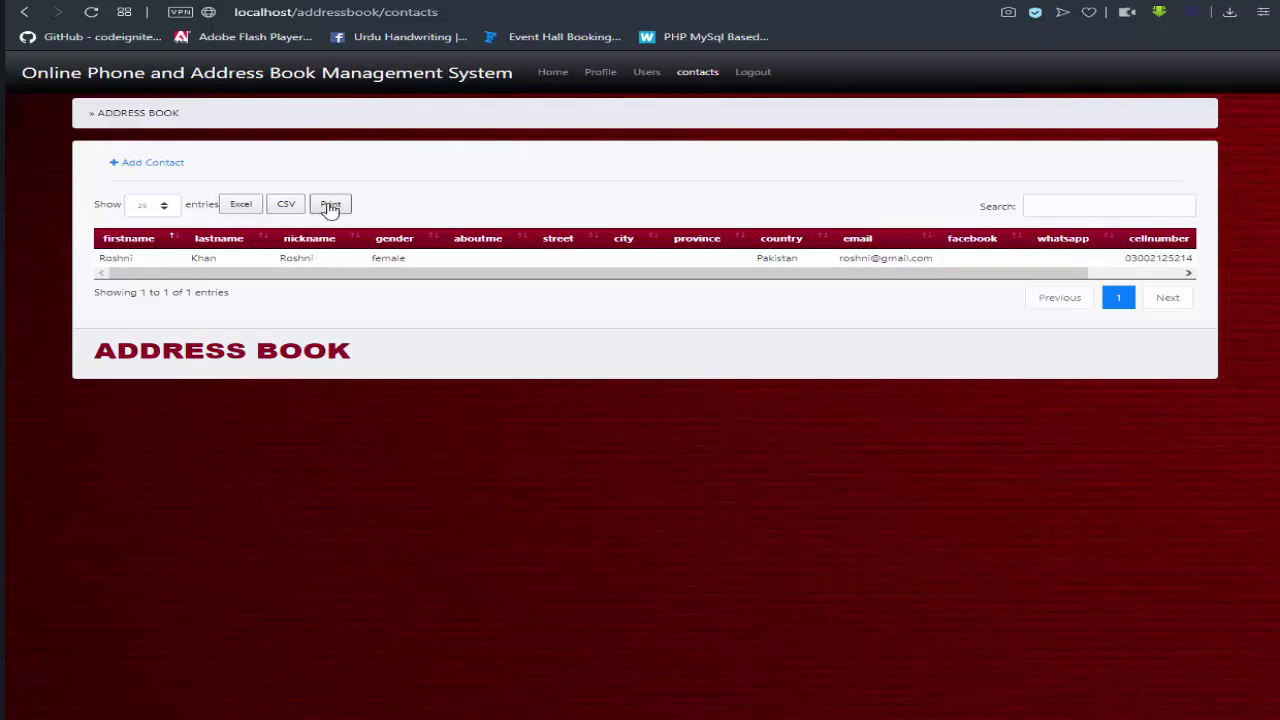
# Export the contacts table to Excel and open the downloaded ADDRESS BOOK (4).xlsx
pyautogui.click(241, 205)
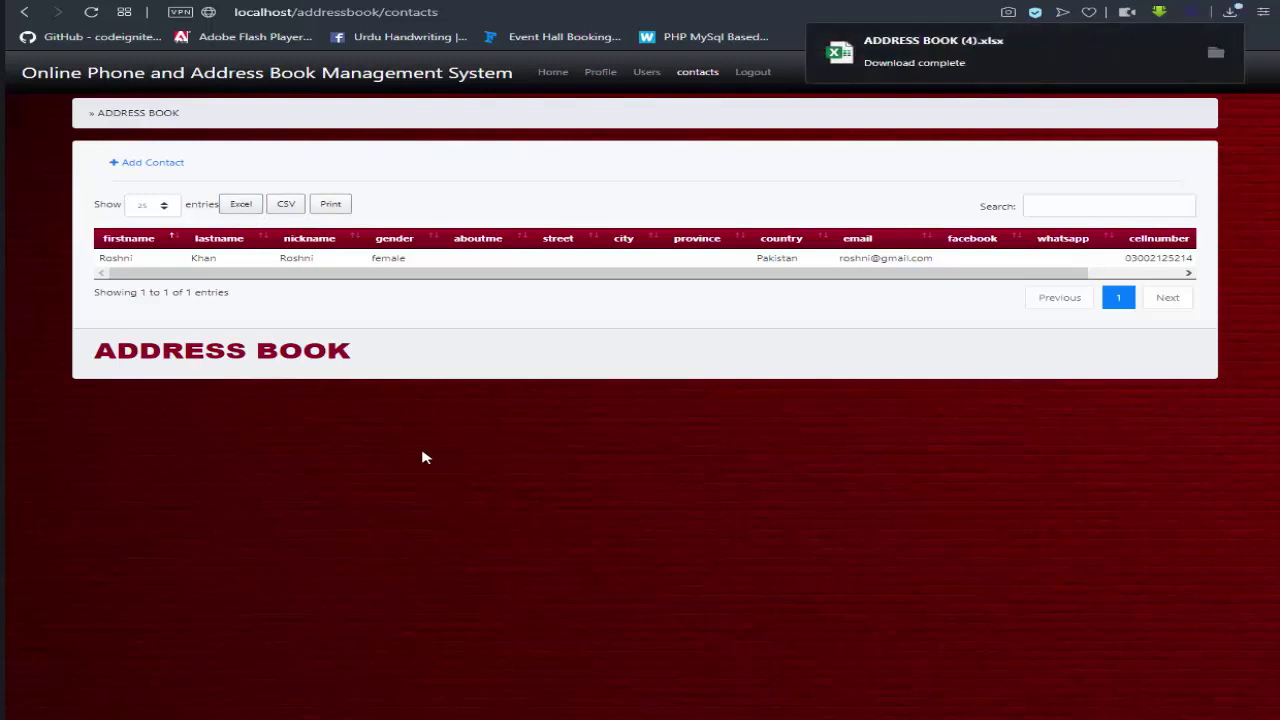
pyautogui.click(1004, 57)
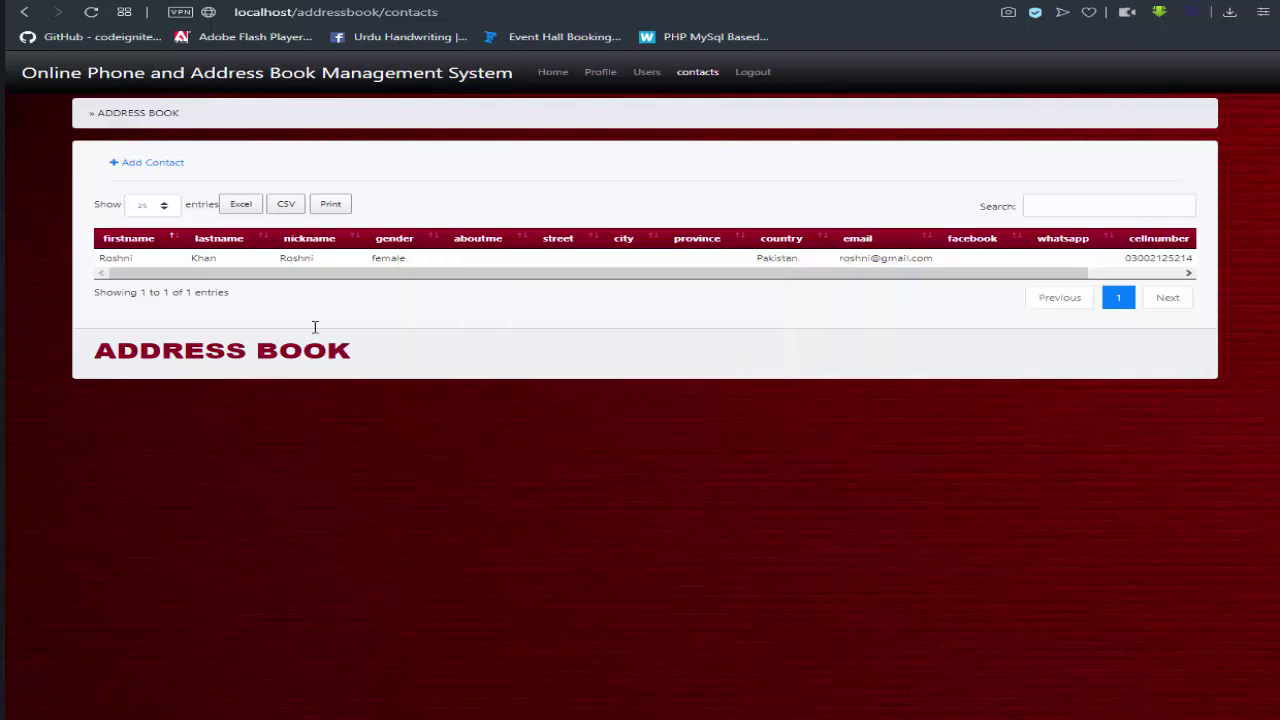
# Preview printing with the PDF destination, cancel it, and export the contacts as ADDRESS BOOK (3).csv
pyautogui.click(331, 206)
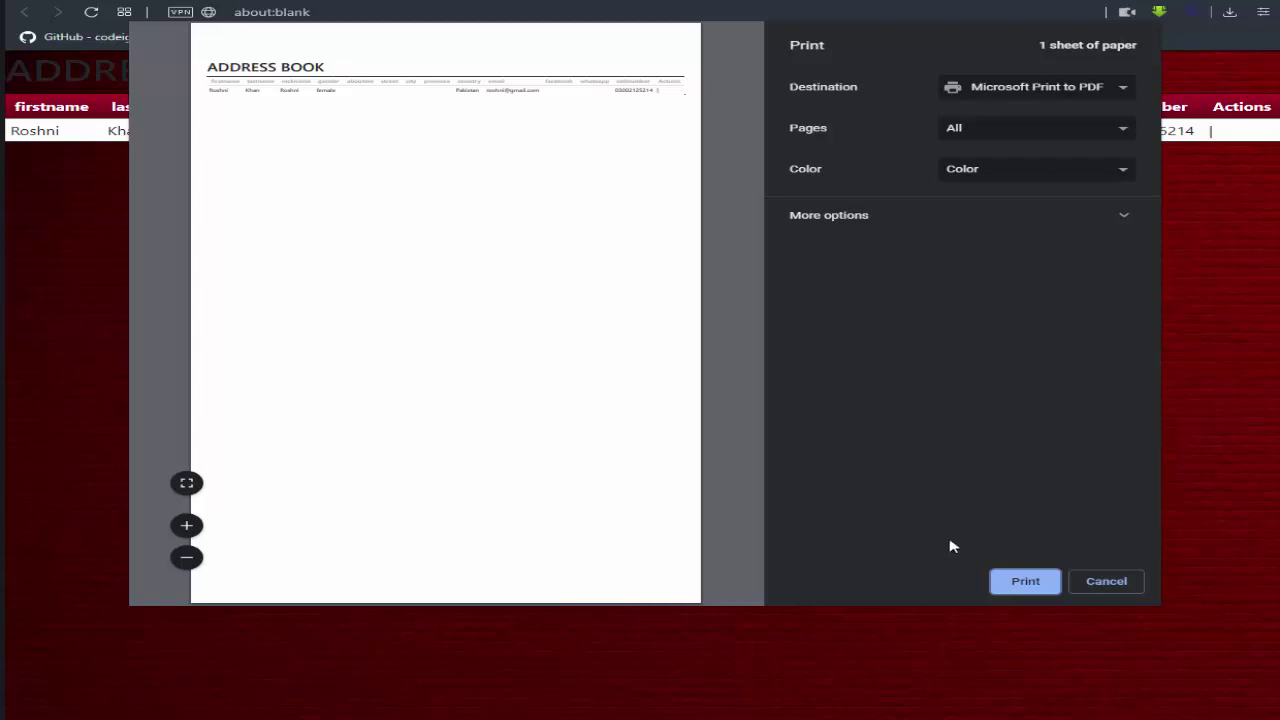
pyautogui.click(1124, 89)
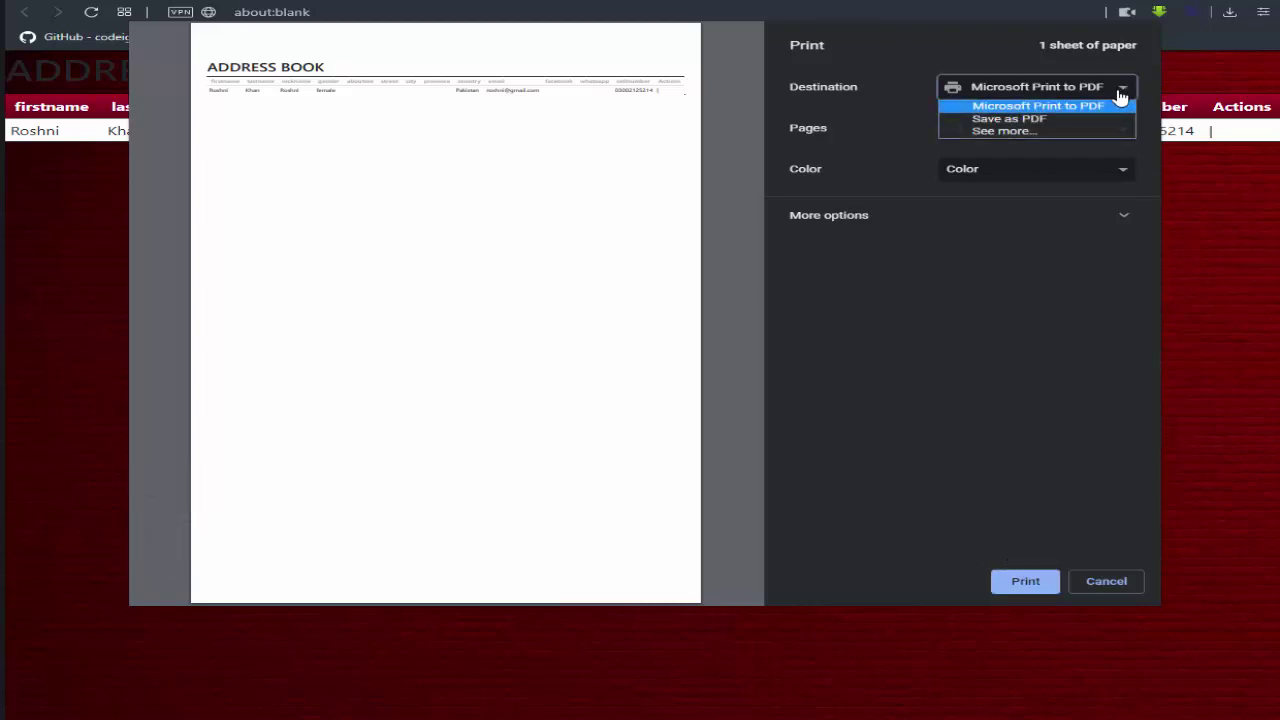
pyautogui.click(614, 286)
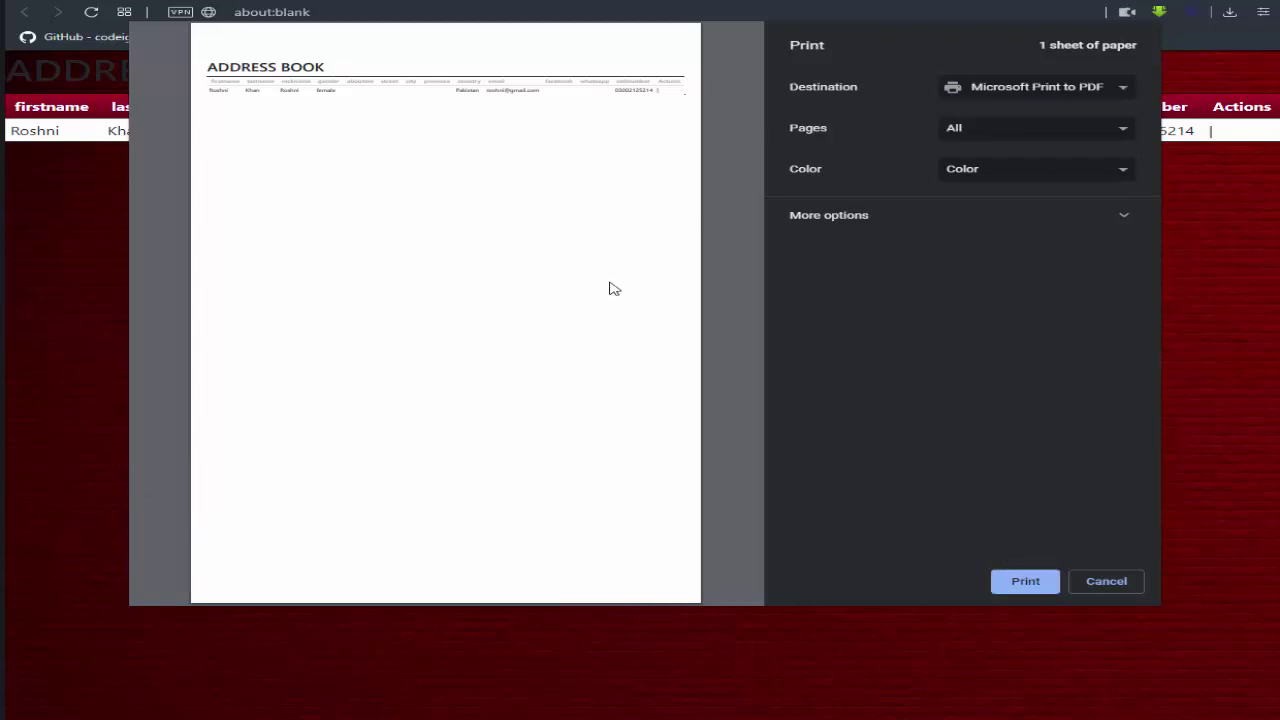
pyautogui.click(1117, 585)
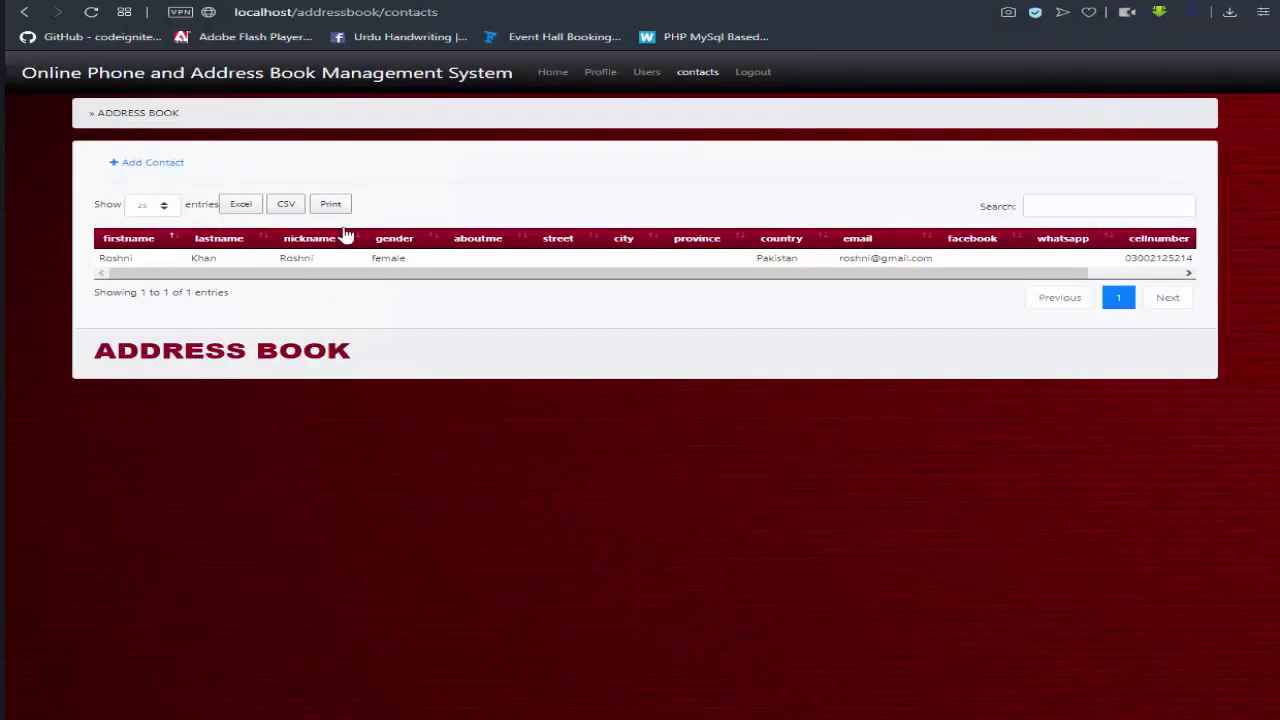
pyautogui.click(286, 206)
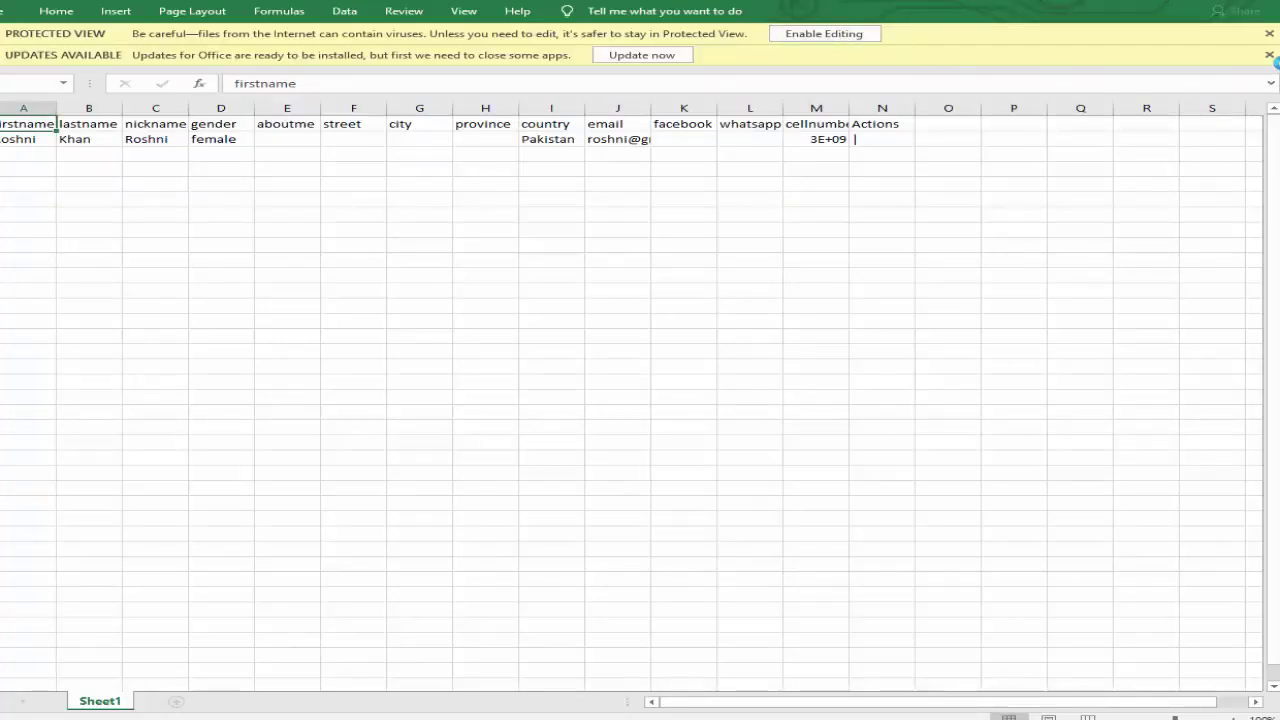
# Enable editing and auto-fit the column widths of the header and data rows, widening column M
pyautogui.click(1269, 33)
pyautogui.click(1268, 35)
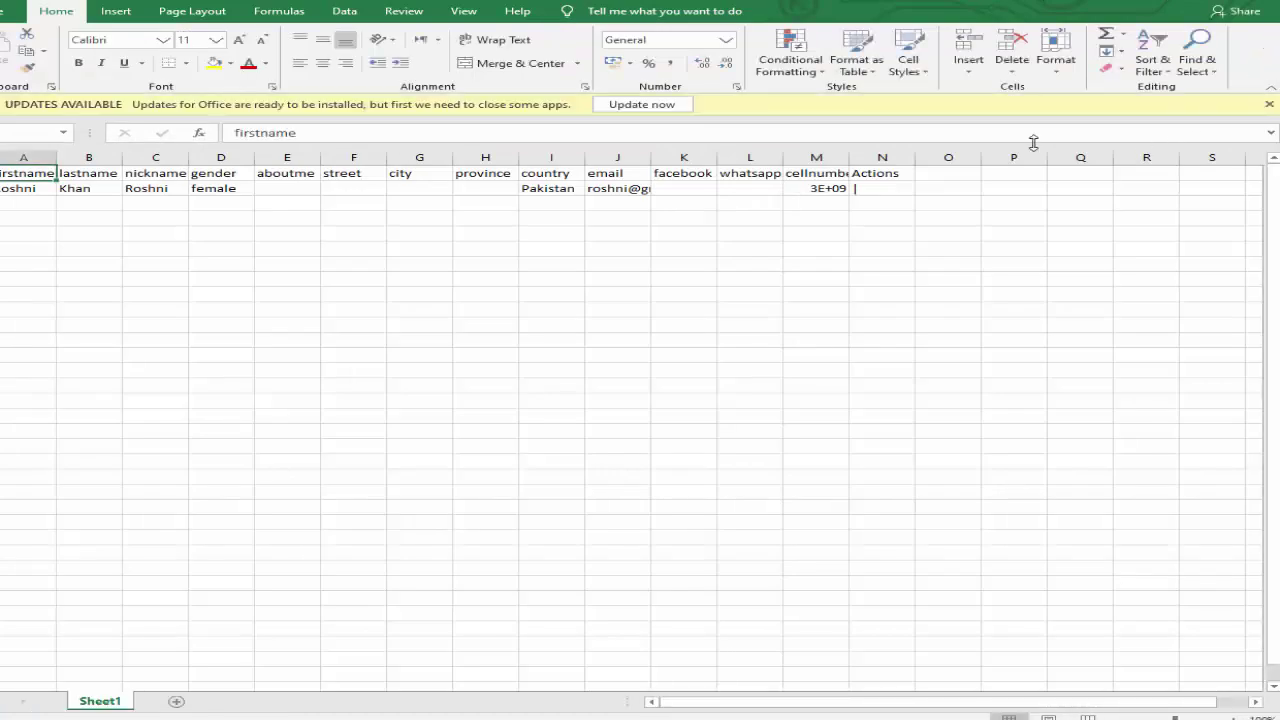
pyautogui.click(1268, 104)
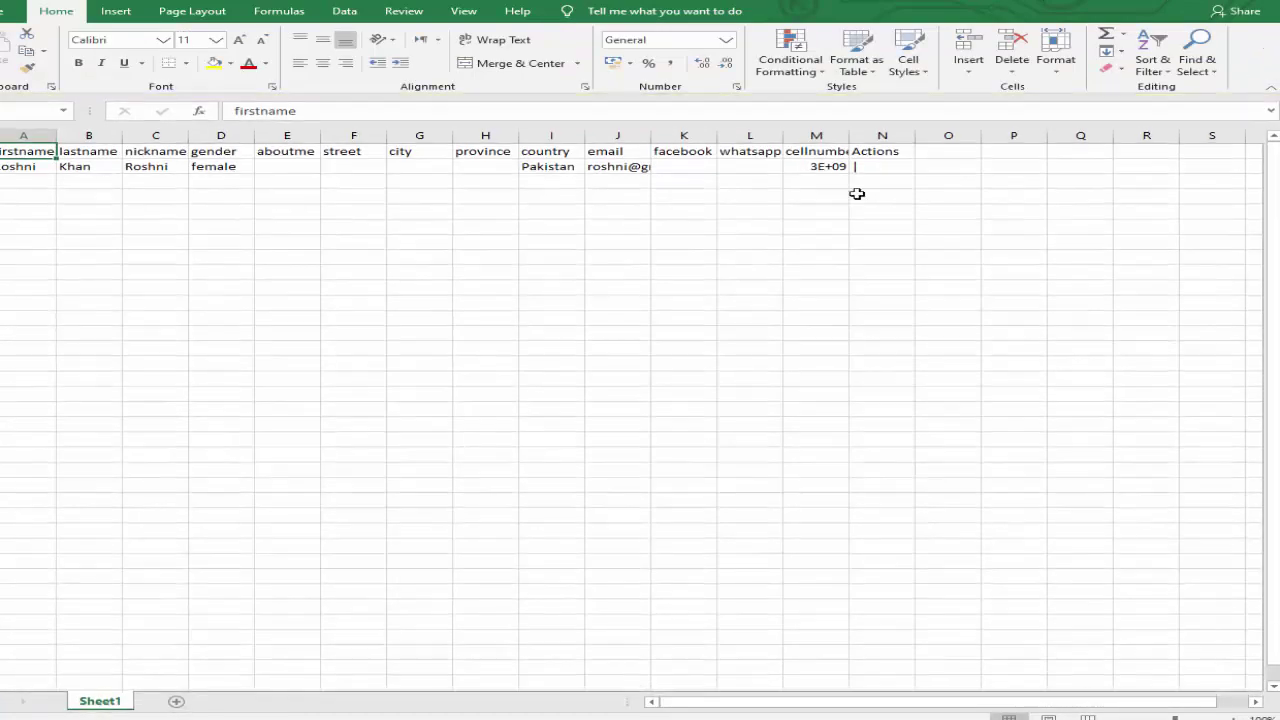
pyautogui.moveTo(10, 152); pyautogui.dragTo(868, 165)
pyautogui.click(1060, 55)
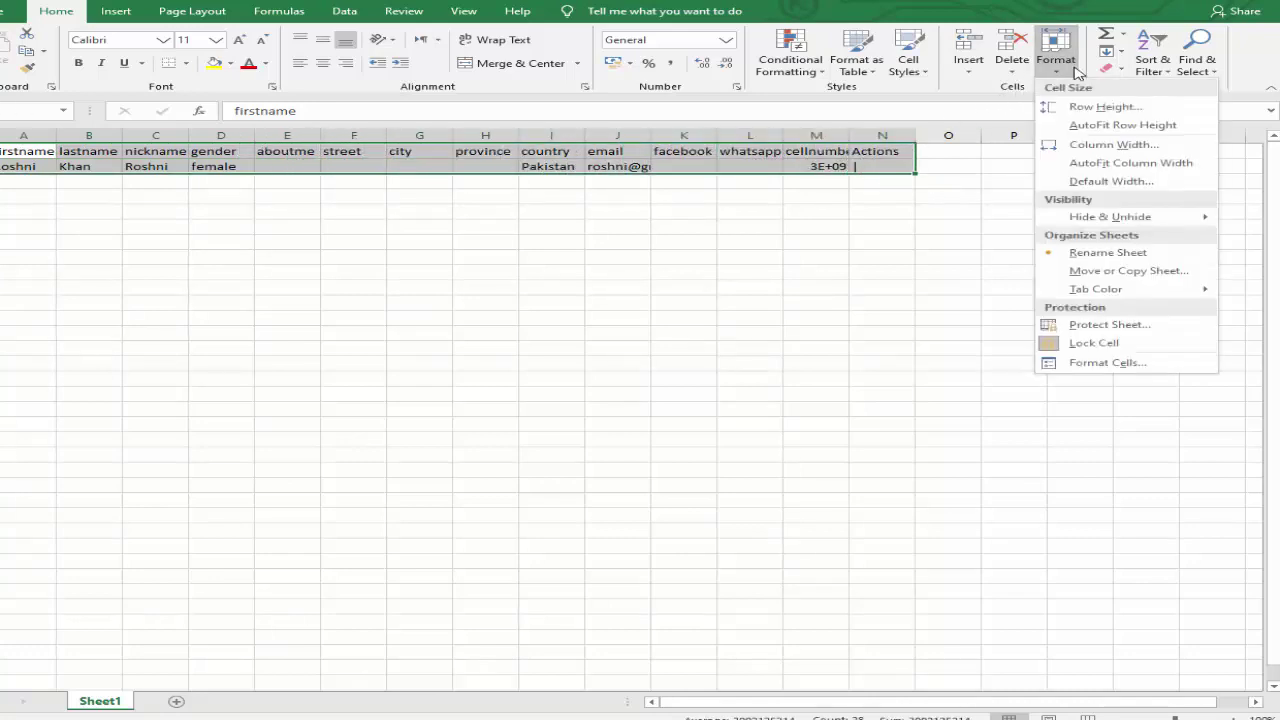
pyautogui.click(1150, 166)
pyautogui.click(846, 196)
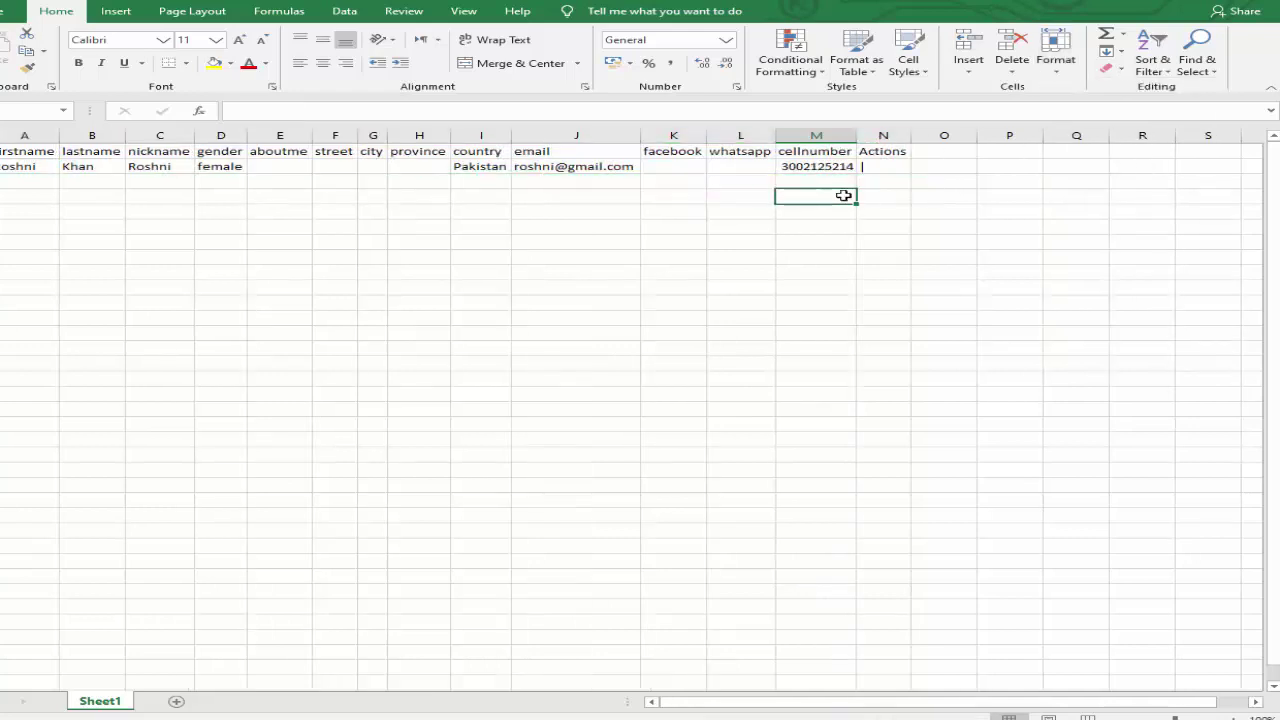
pyautogui.moveTo(857, 133); pyautogui.dragTo(881, 133)
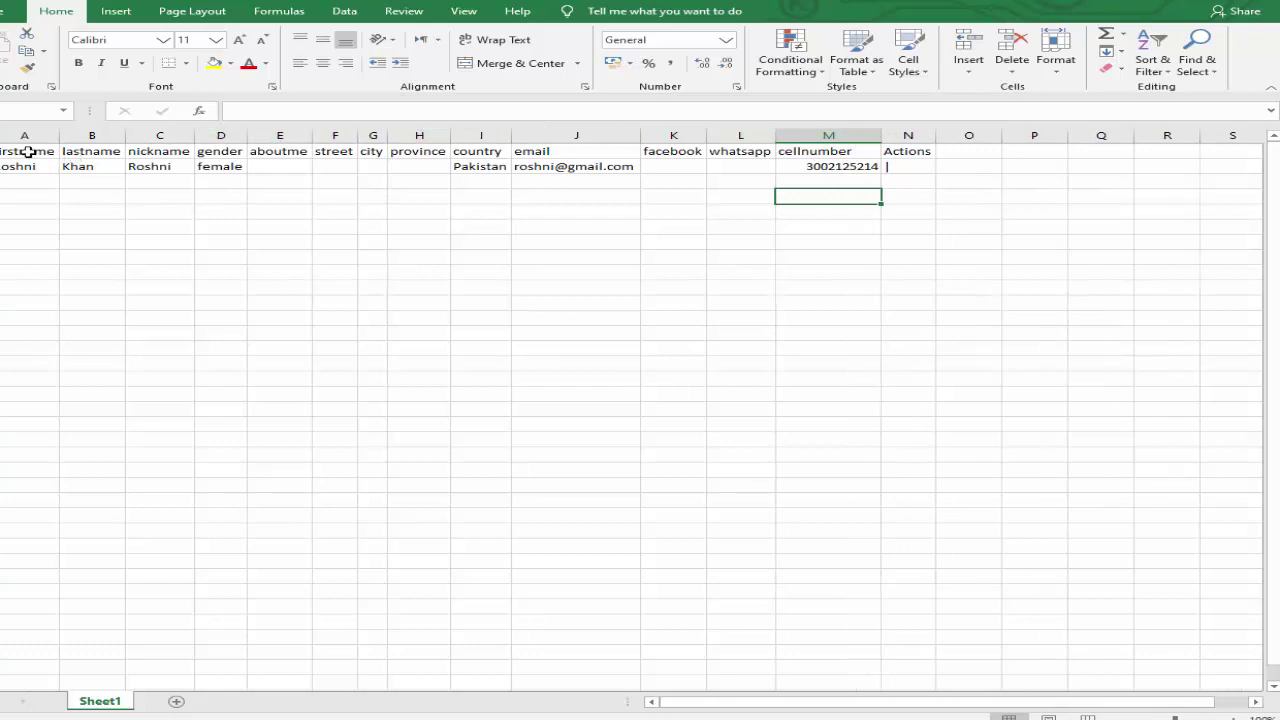
# Apply All Borders to the two filled rows of the table
pyautogui.moveTo(29, 151); pyautogui.dragTo(843, 173)
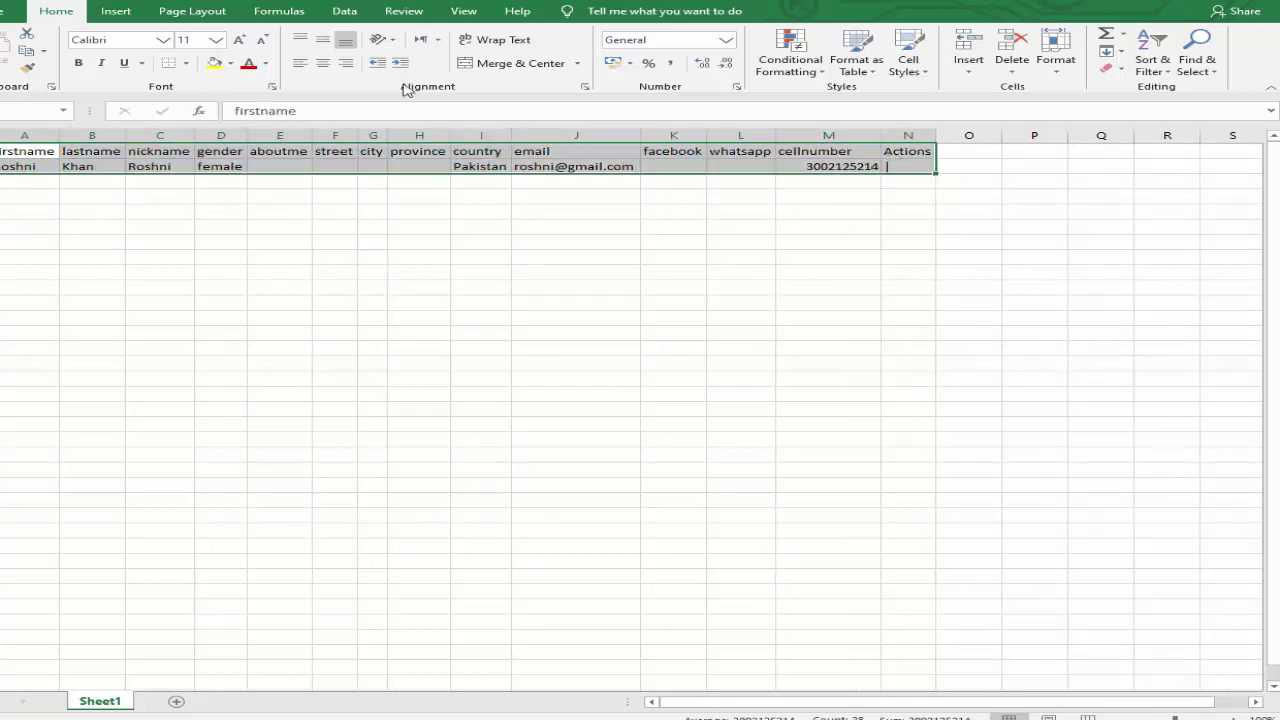
pyautogui.click(186, 63)
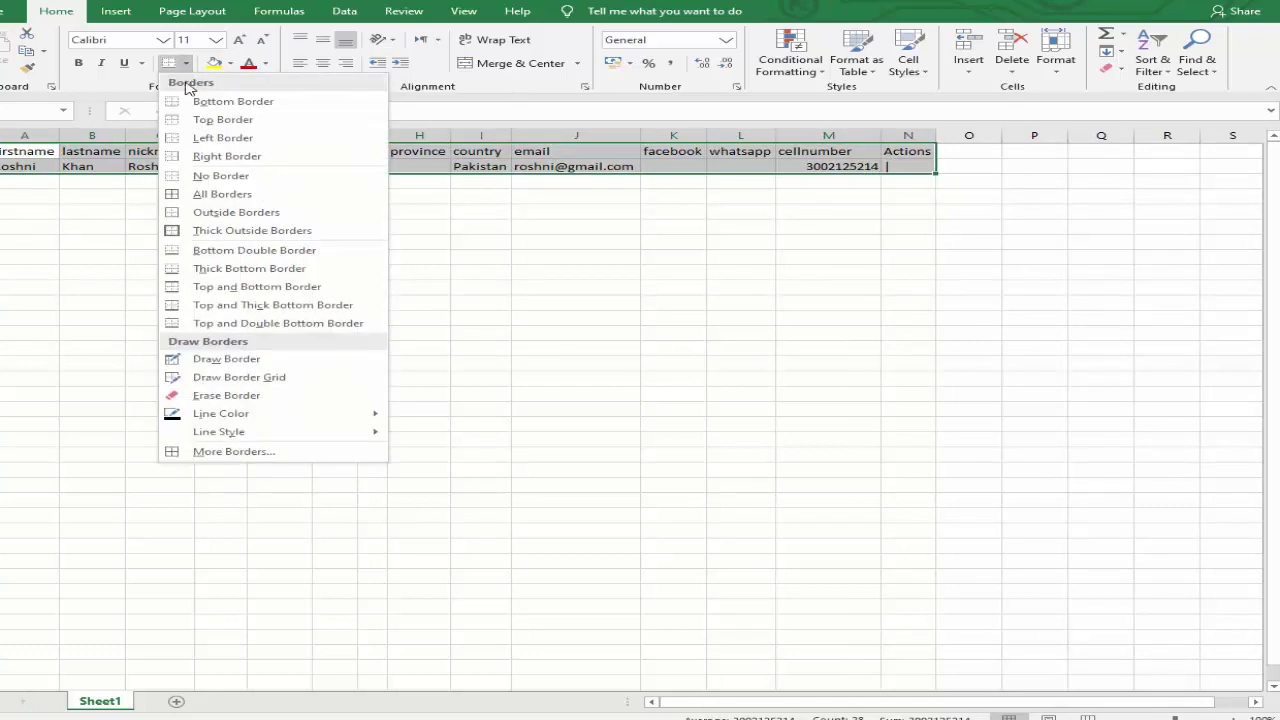
pyautogui.click(222, 194)
pyautogui.click(828, 257)
# Delete the empty Actions column N and check the sheet's print preview
pyautogui.click(908, 135)
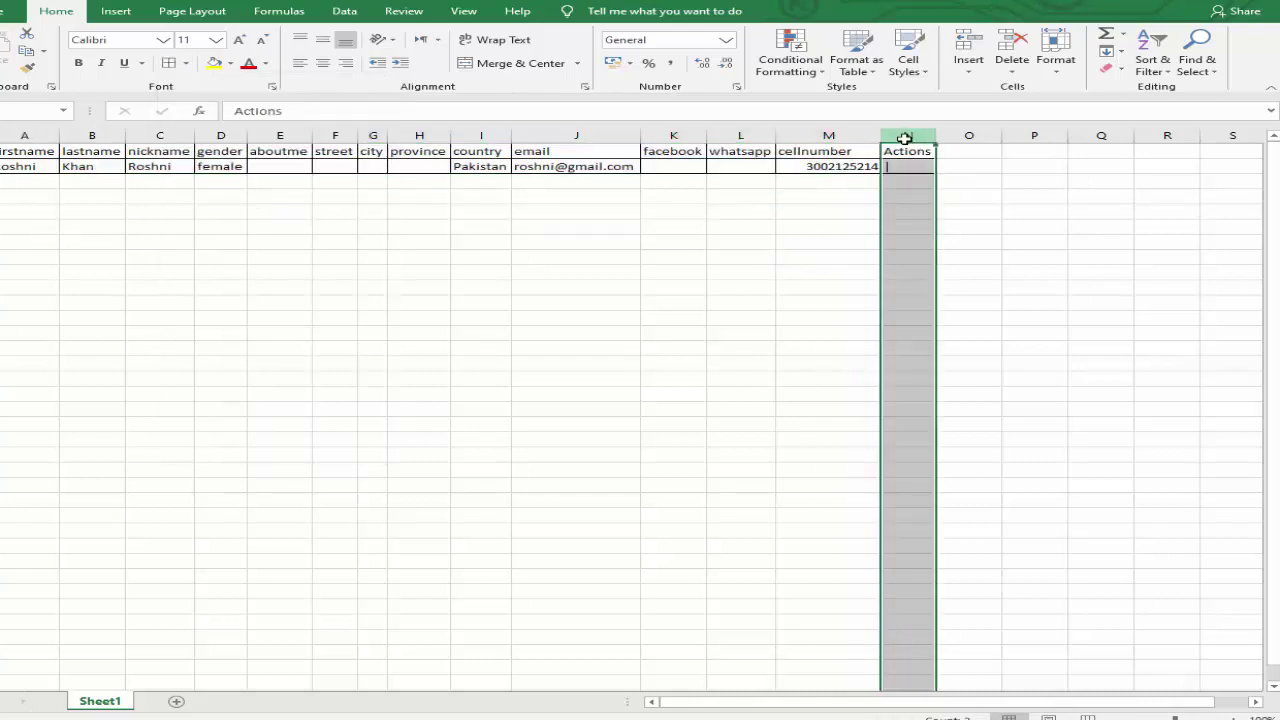
pyautogui.rightClick(908, 136)
pyautogui.click(996, 263)
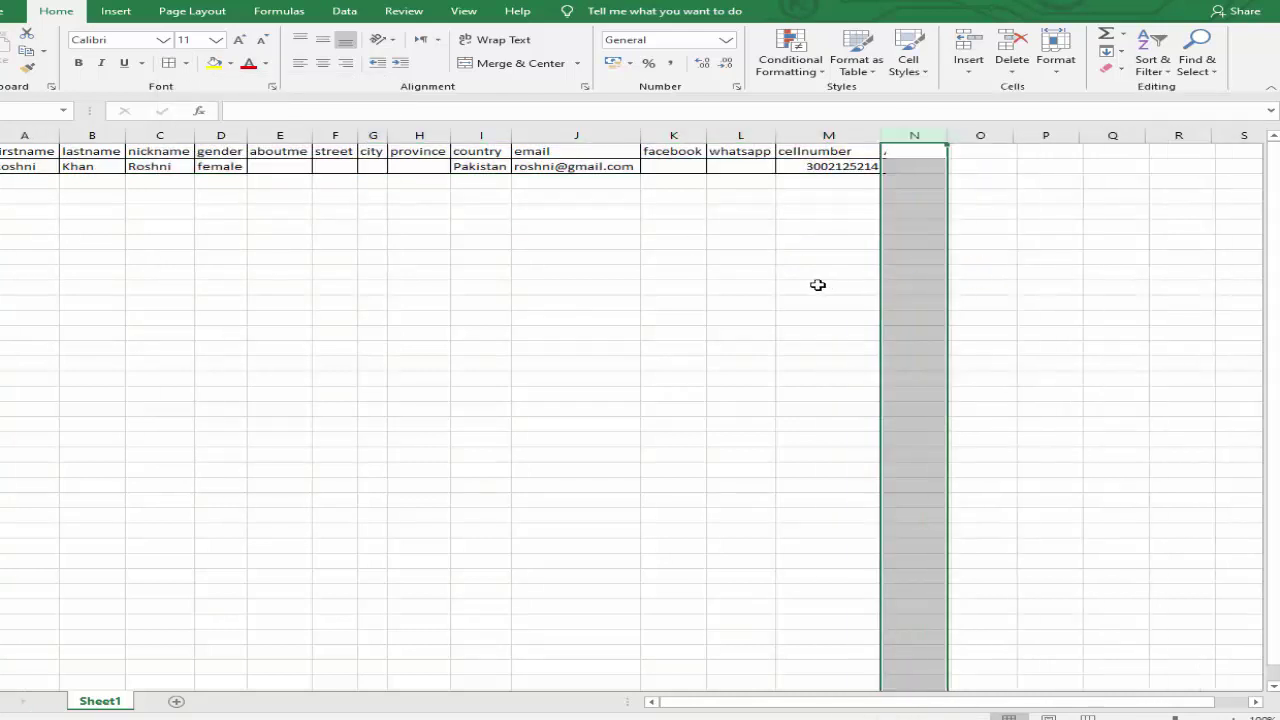
pyautogui.click(817, 285)
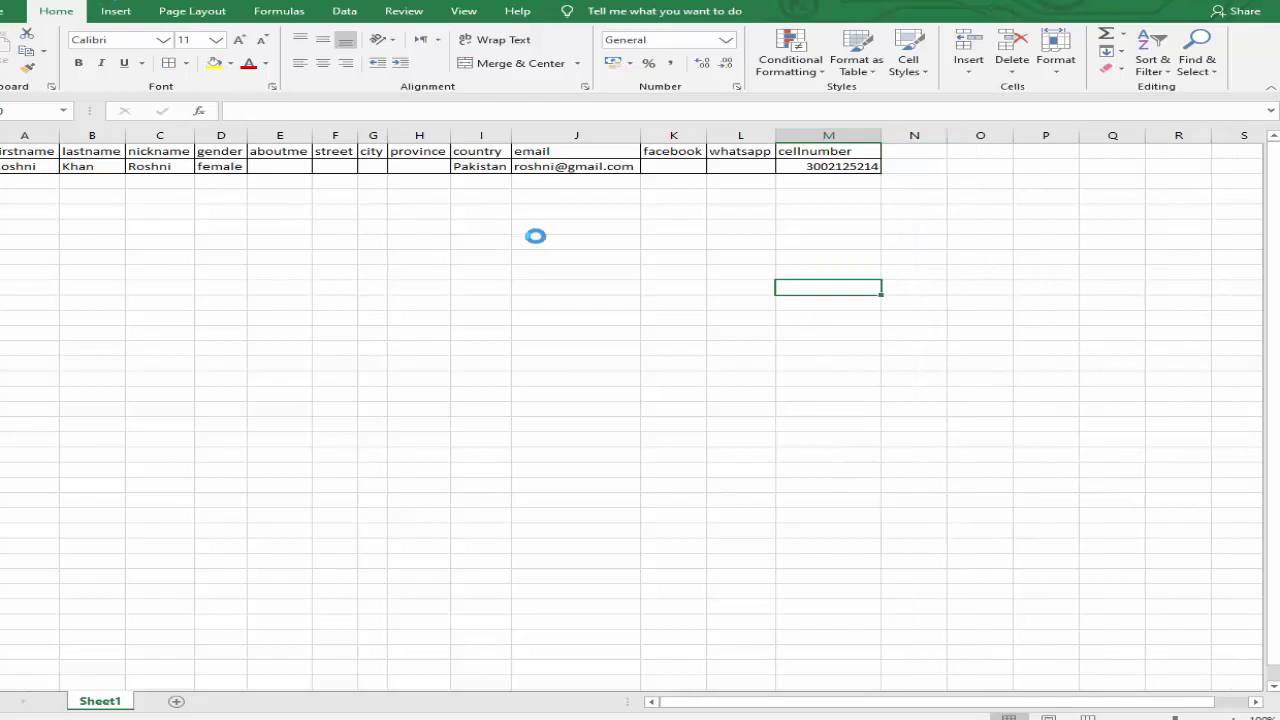
pyautogui.hotkey('ctrl', 'p')
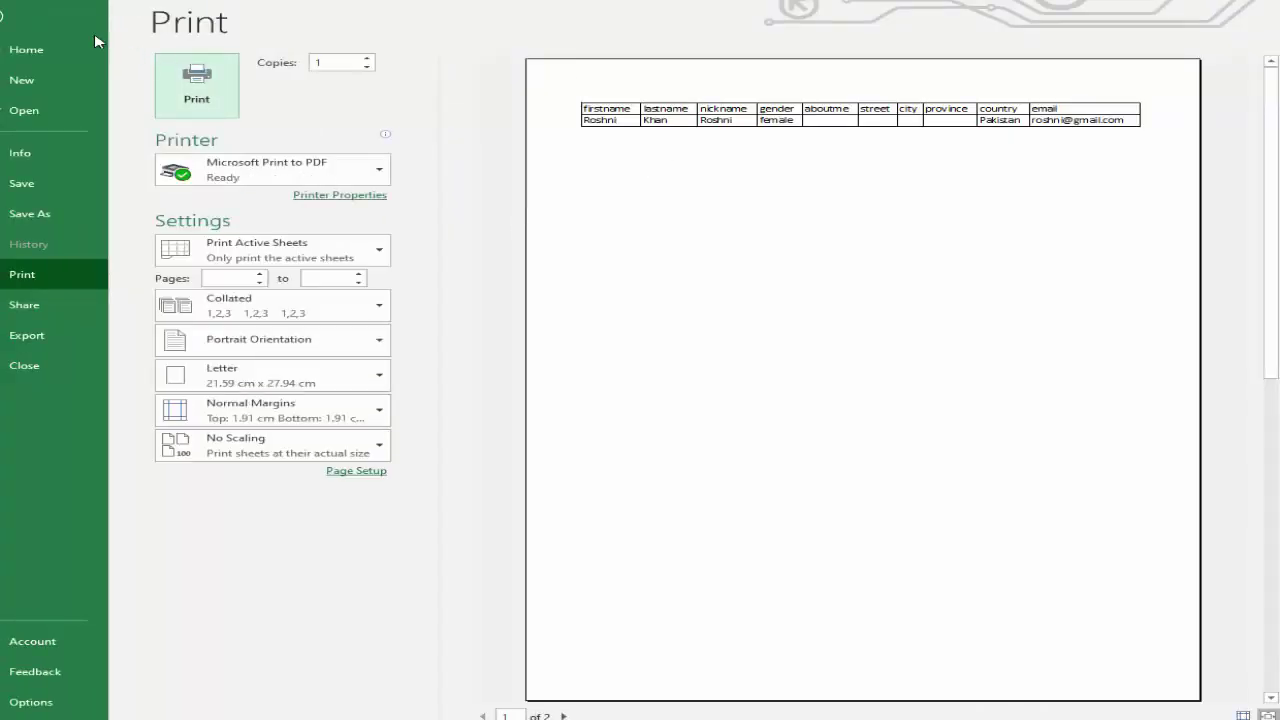
pyautogui.click(8, 22)
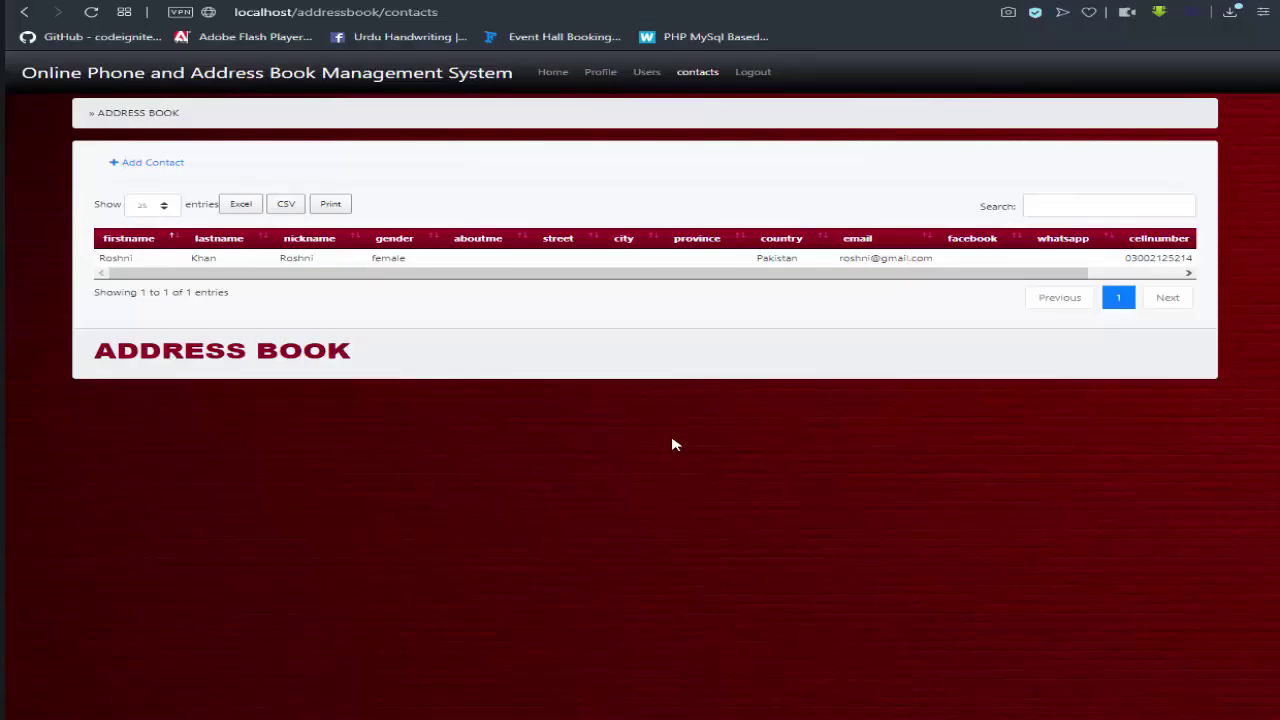
# Log out of the administrator account to return to the Sign In page
pyautogui.click(755, 74)
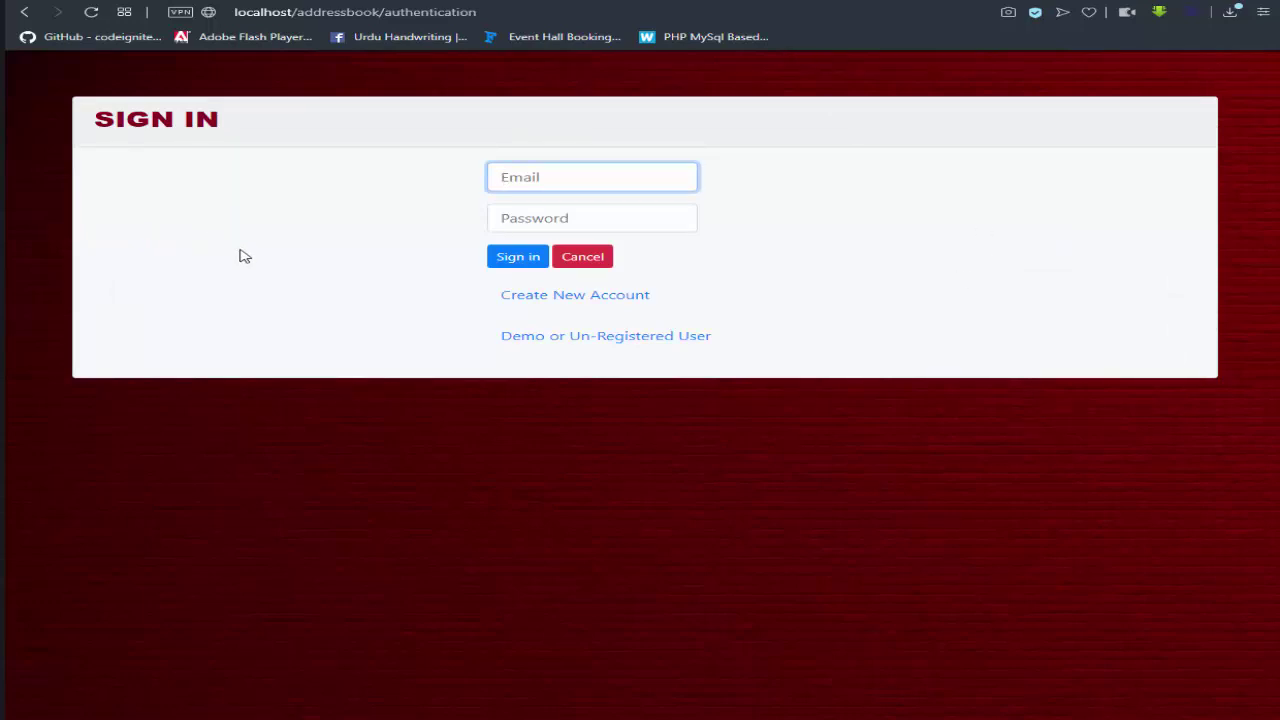
# Register a new account by entering the user's name, e-mail address and password
pyautogui.click(590, 300)
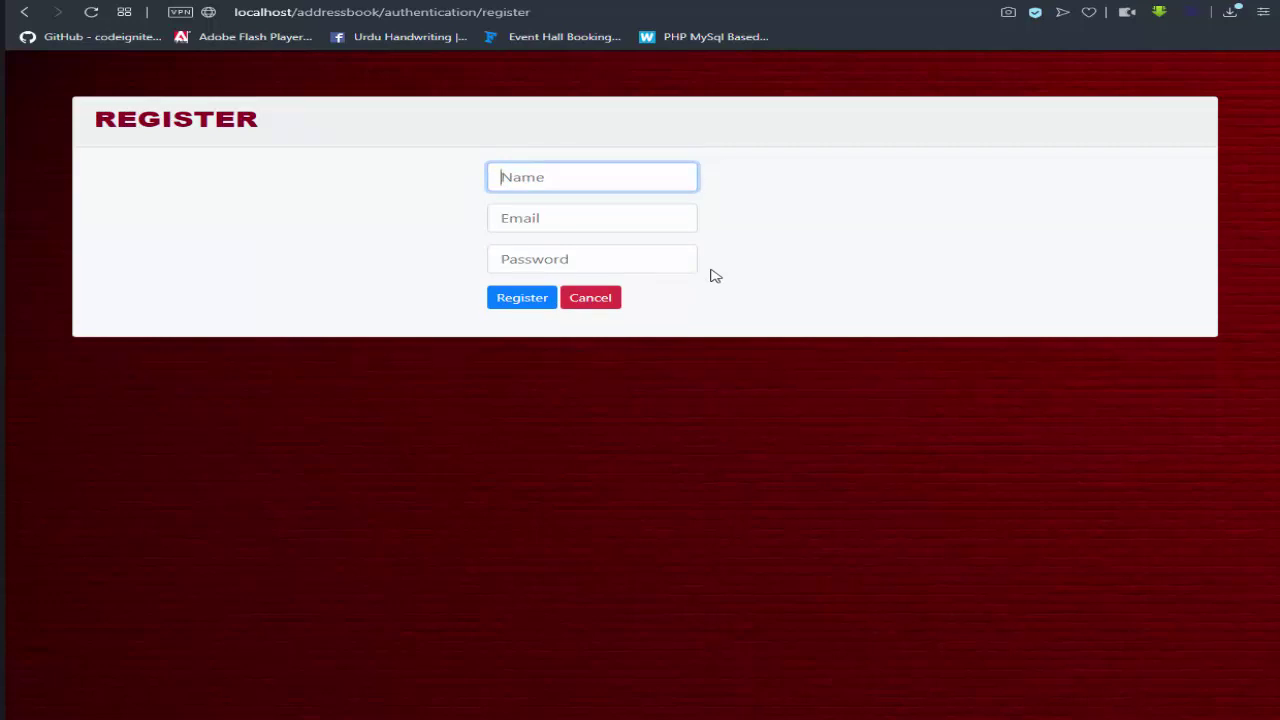
pyautogui.press('Tab')
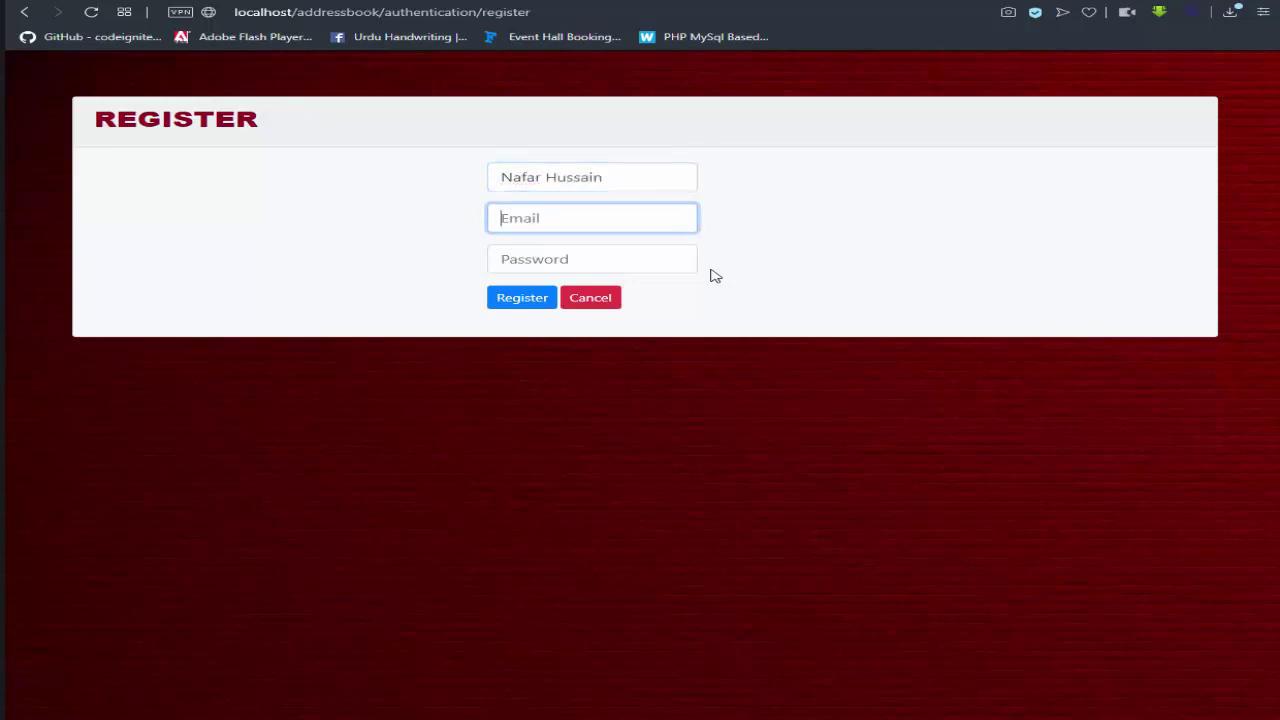
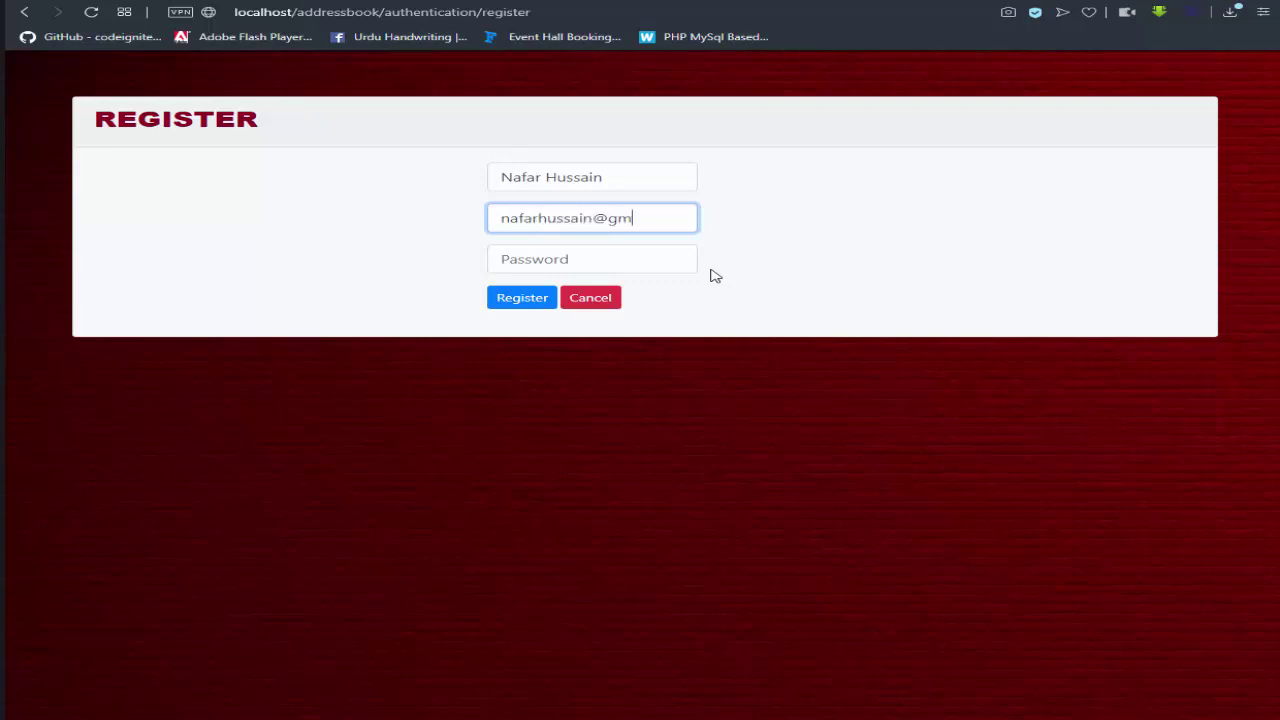
pyautogui.press('Tab')
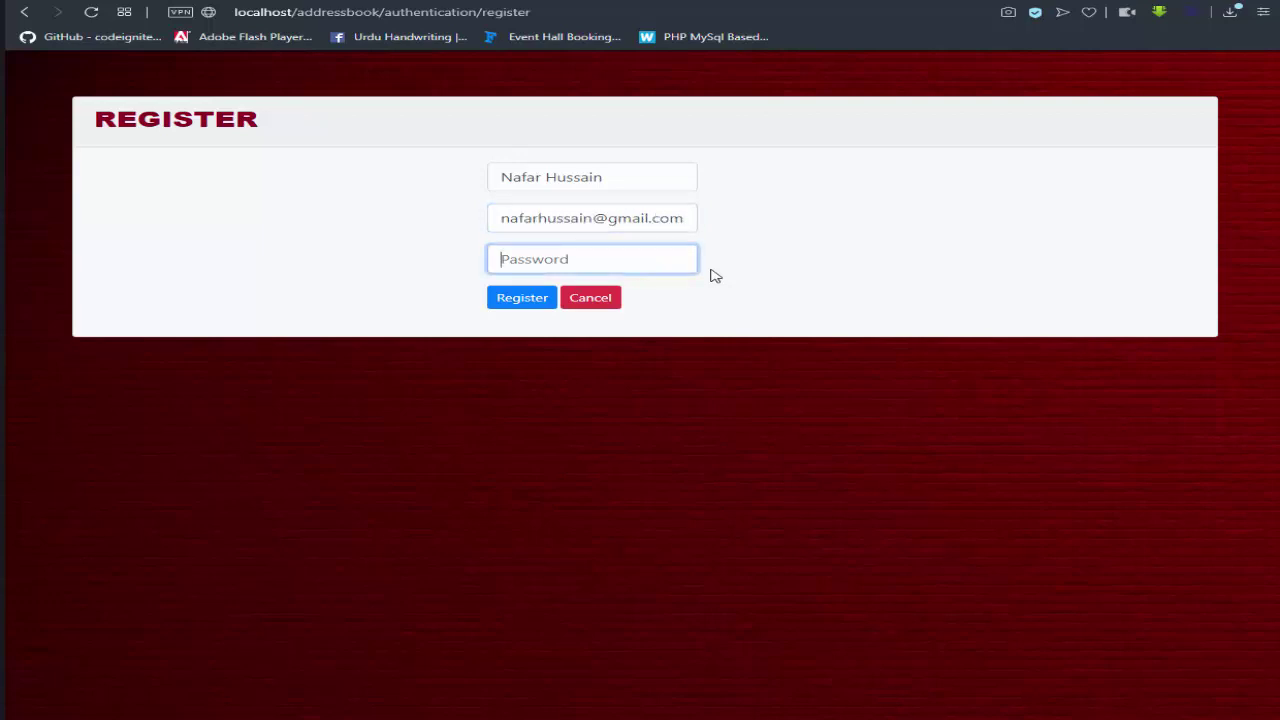
pyautogui.write('1')
pyautogui.click(523, 298)
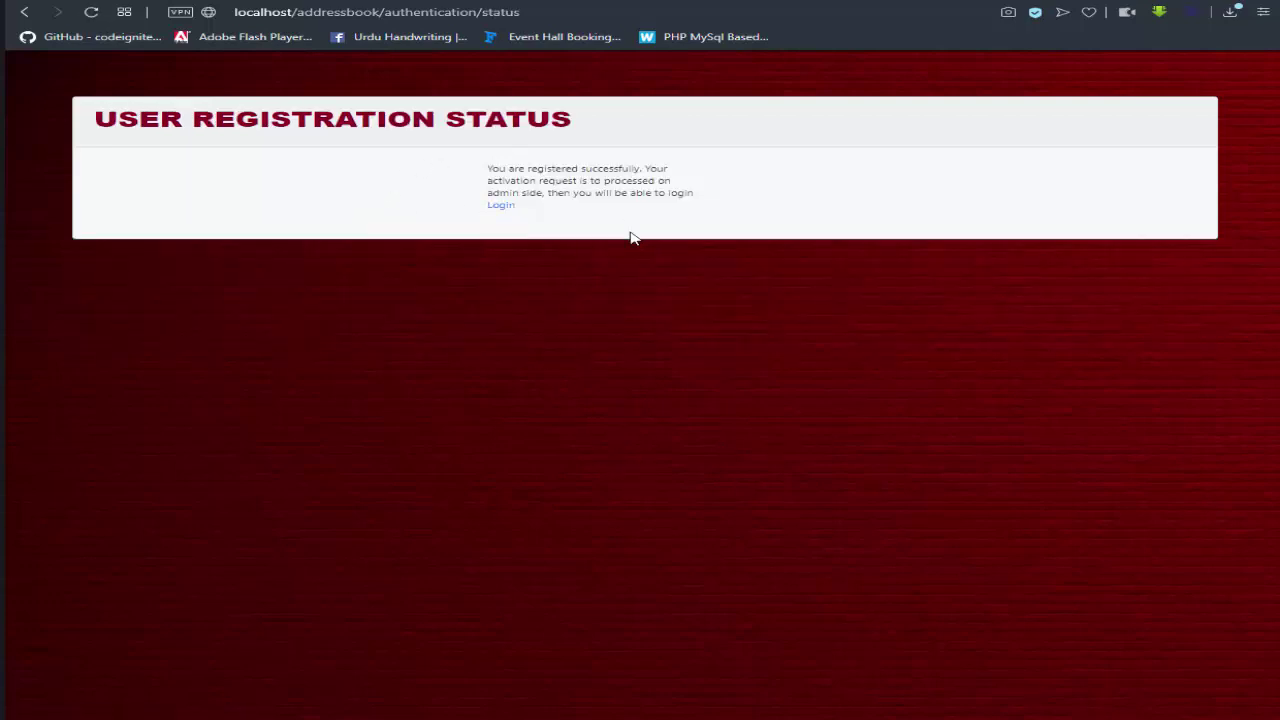
# Sign in with the administrator's e-mail address and password
pyautogui.click(499, 208)
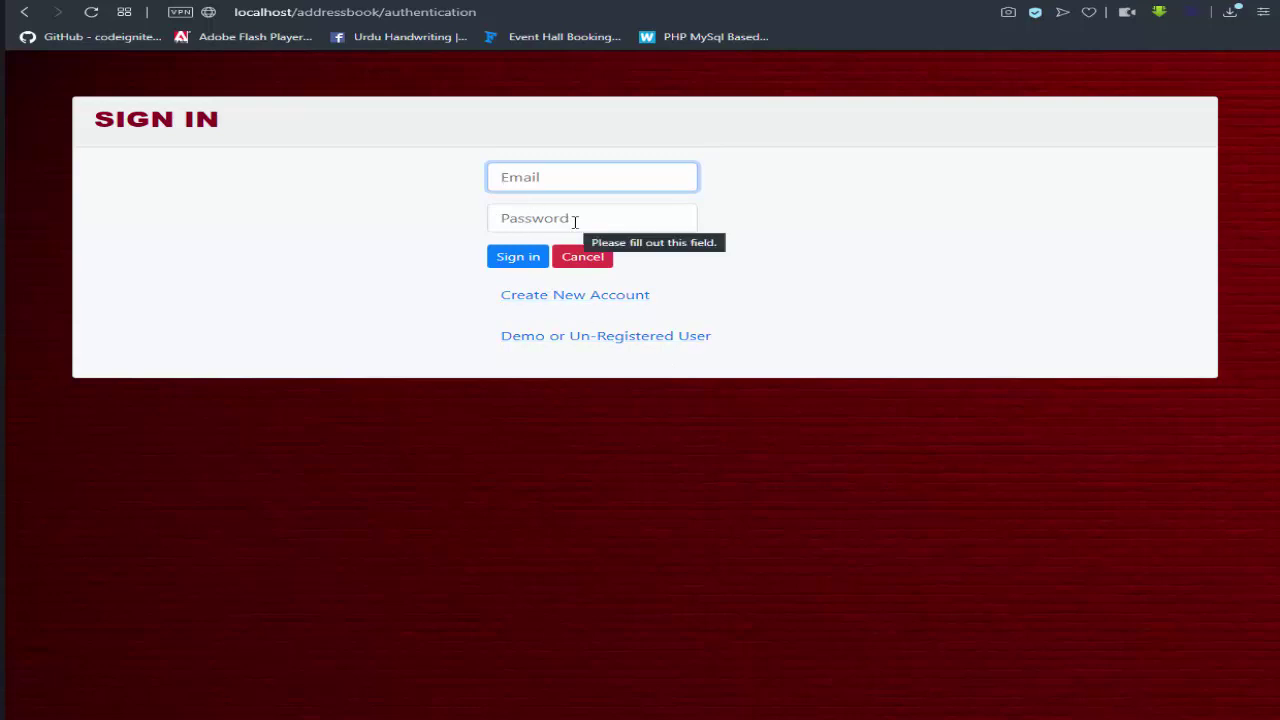
pyautogui.press('Down')
pyautogui.press('Tab')
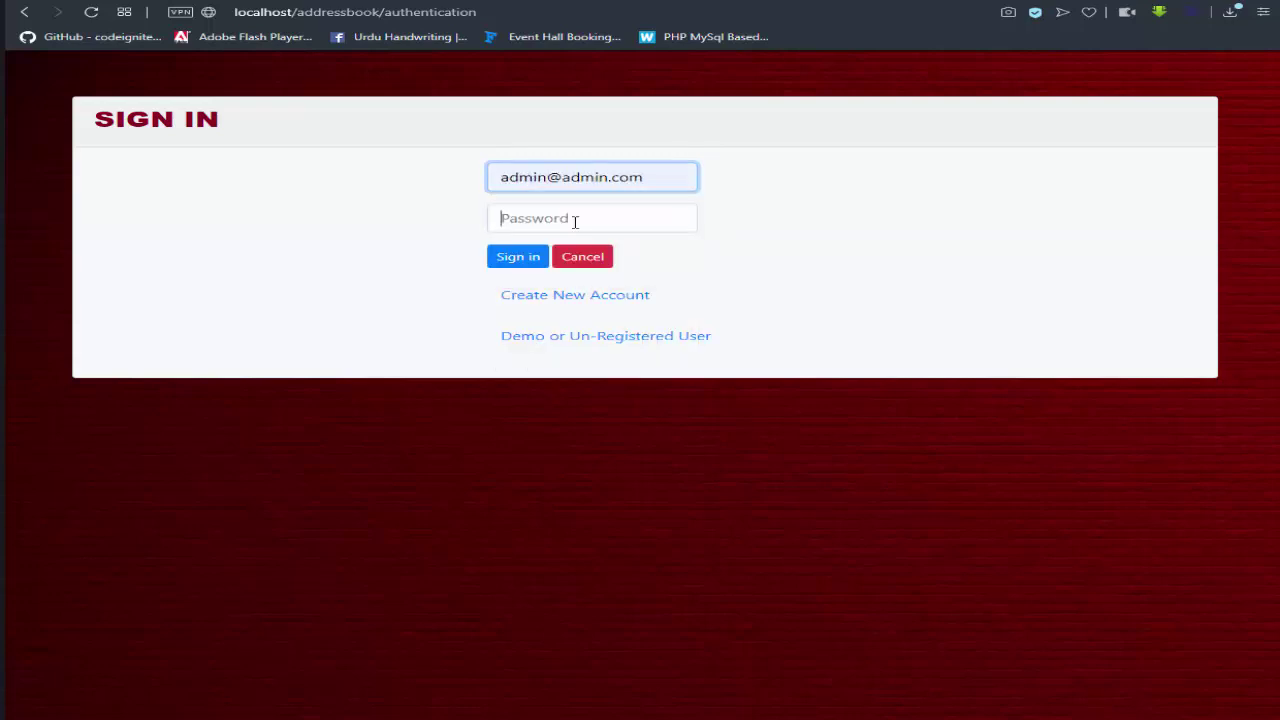
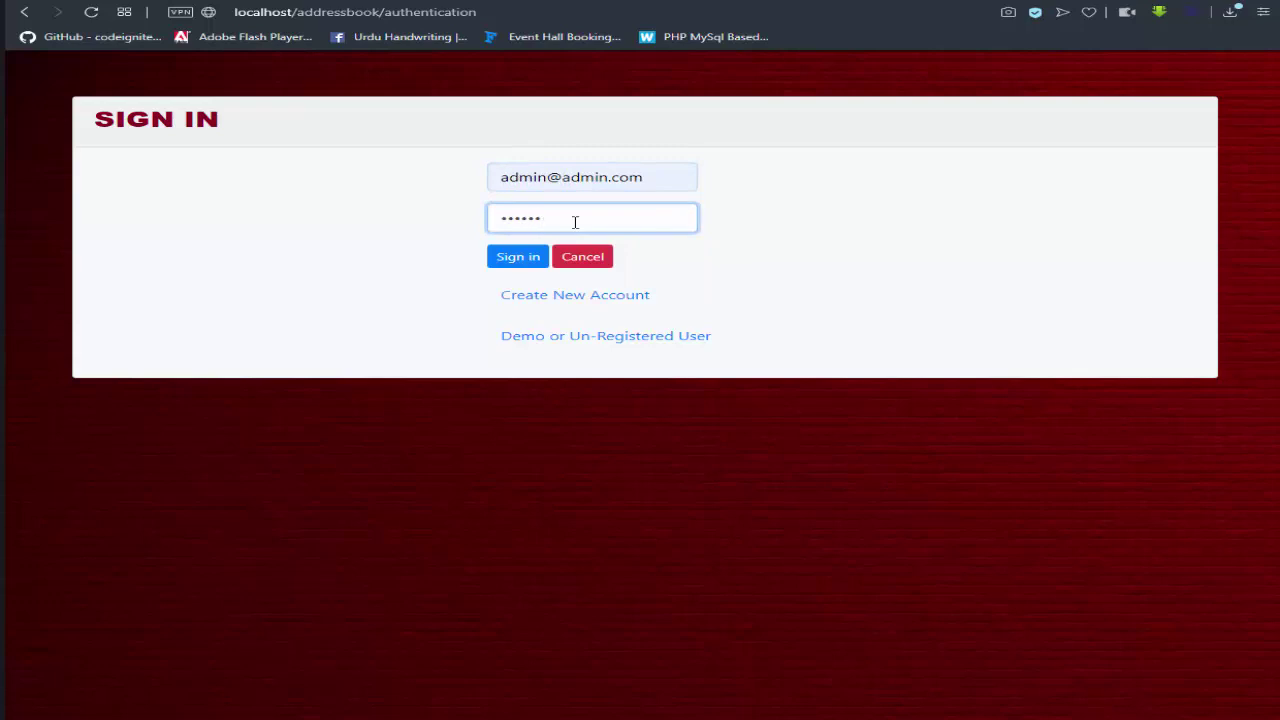
pyautogui.click(521, 259)
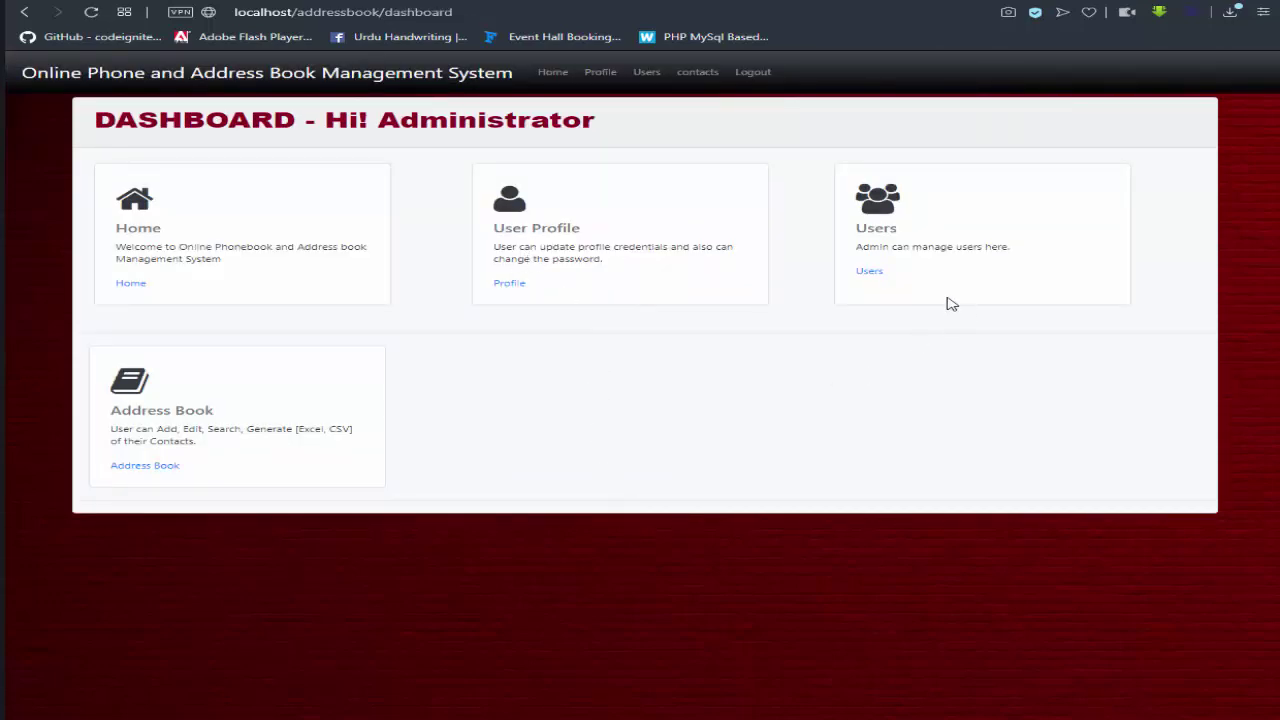
# In the Users list, activate the newly registered user with the unlock icon
pyautogui.click(869, 271)
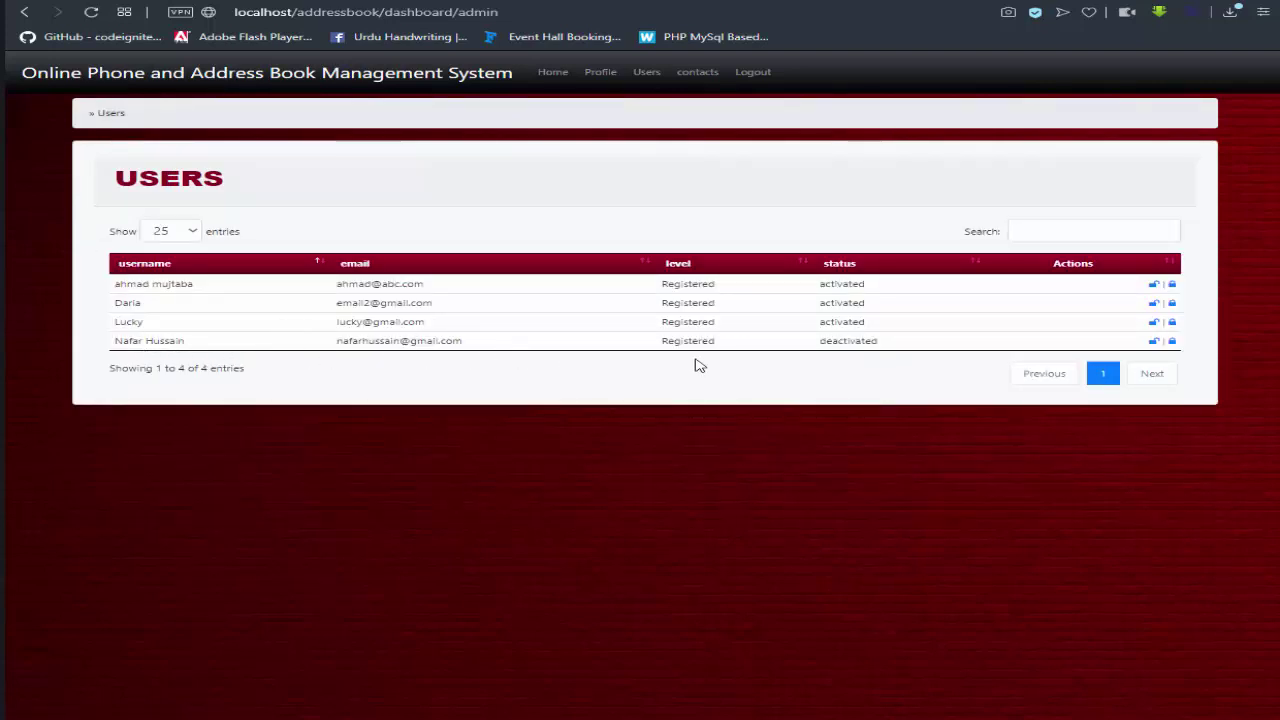
pyautogui.moveTo(822, 341); pyautogui.dragTo(889, 345)
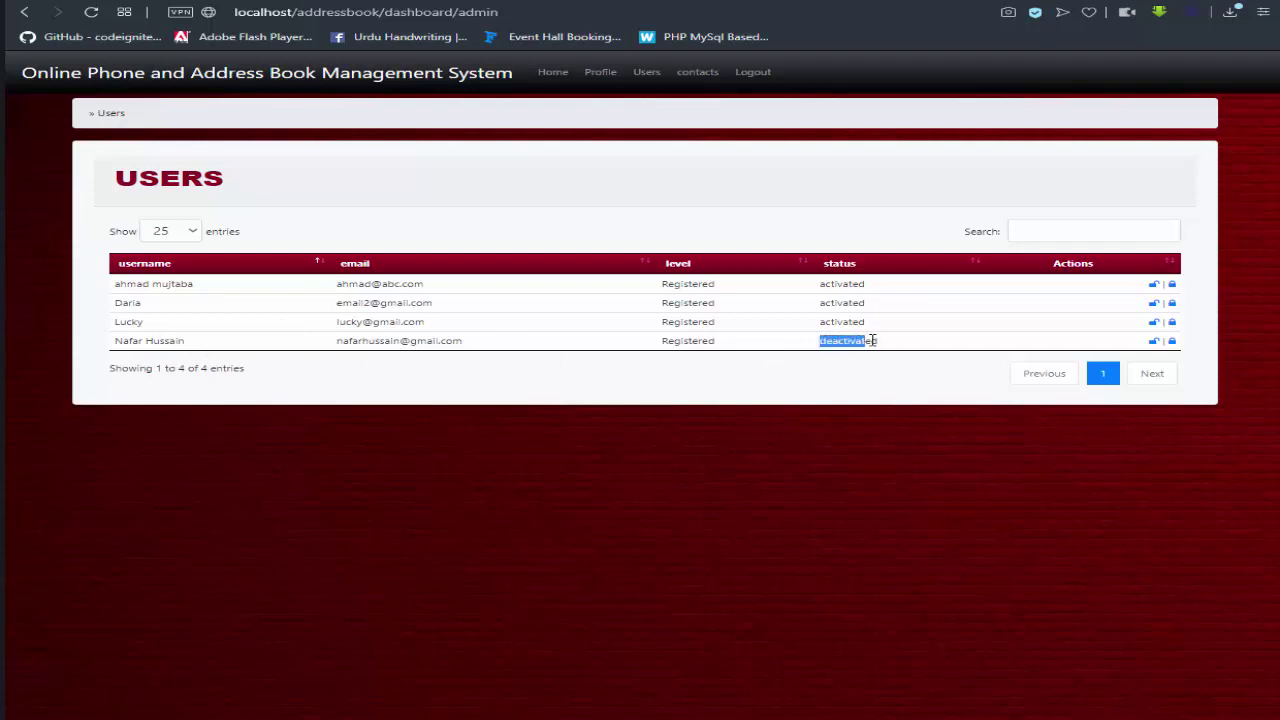
pyautogui.click(1070, 368)
pyautogui.click(1154, 342)
# Log out of the admin account and sign in with the new user's e-mail and password
pyautogui.click(758, 74)
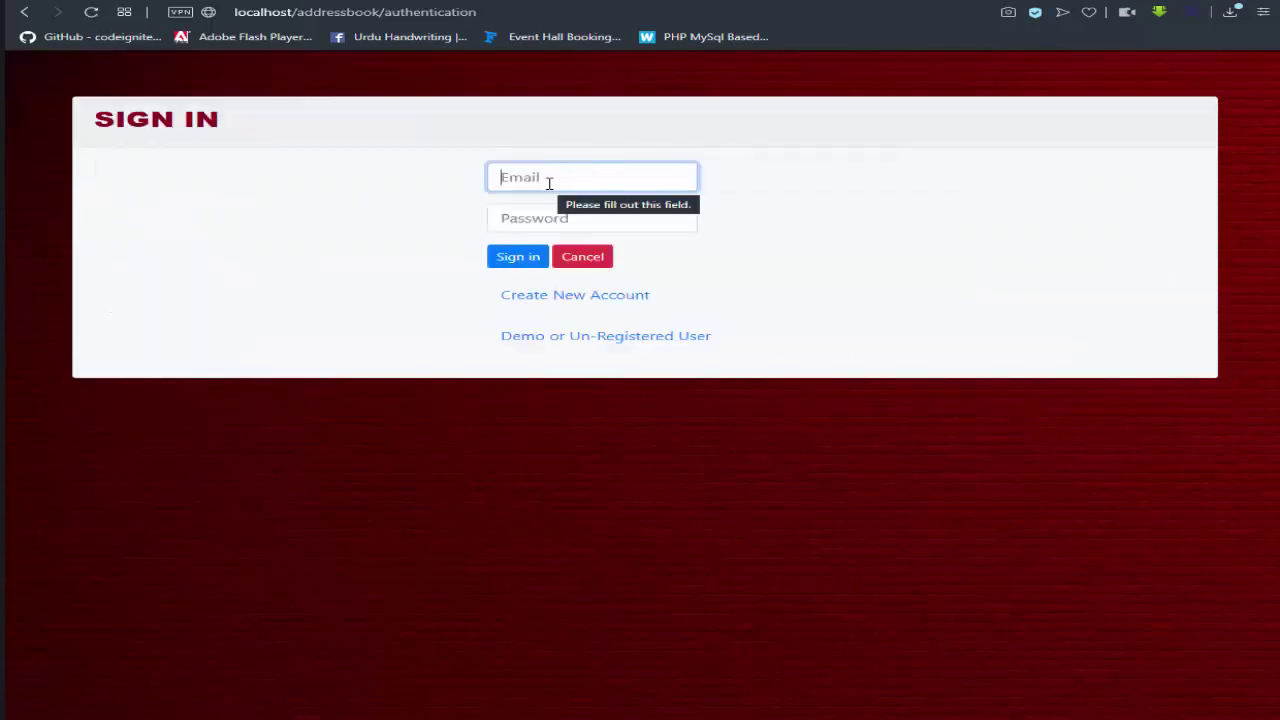
pyautogui.write('naf')
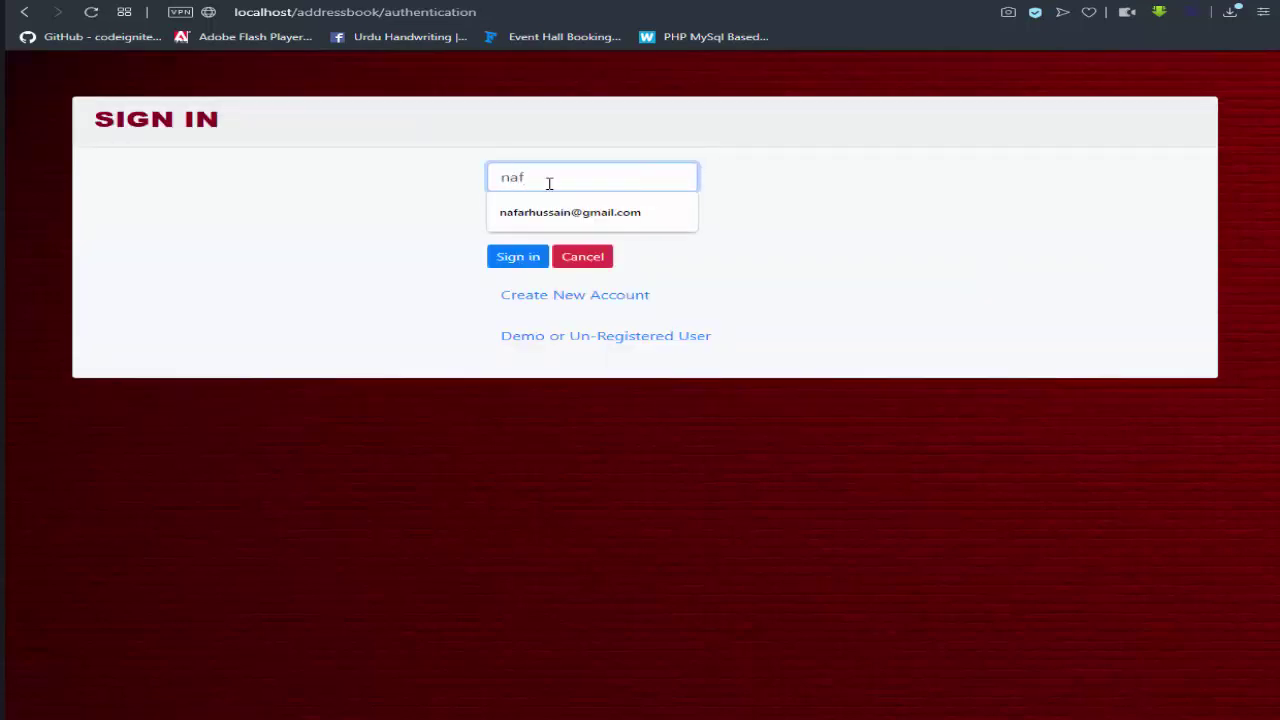
pyautogui.press('Down')
pyautogui.press('Tab')
pyautogui.write('1')
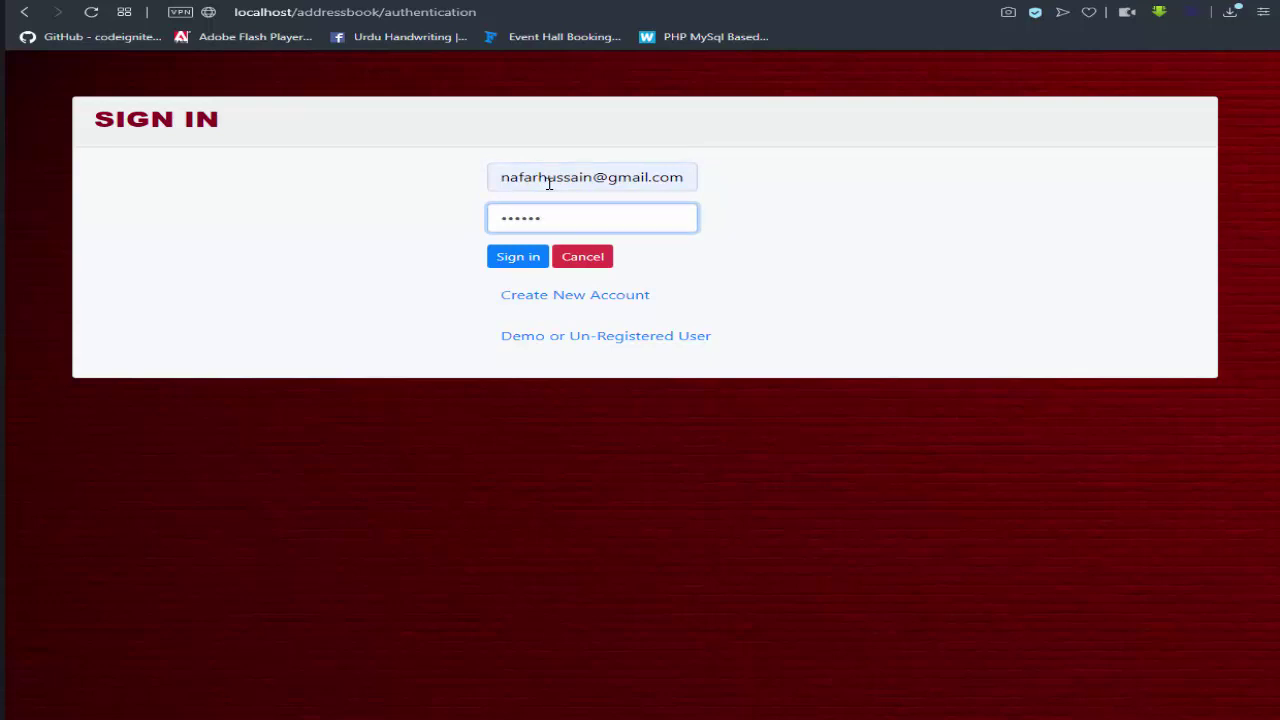
pyautogui.click(509, 258)
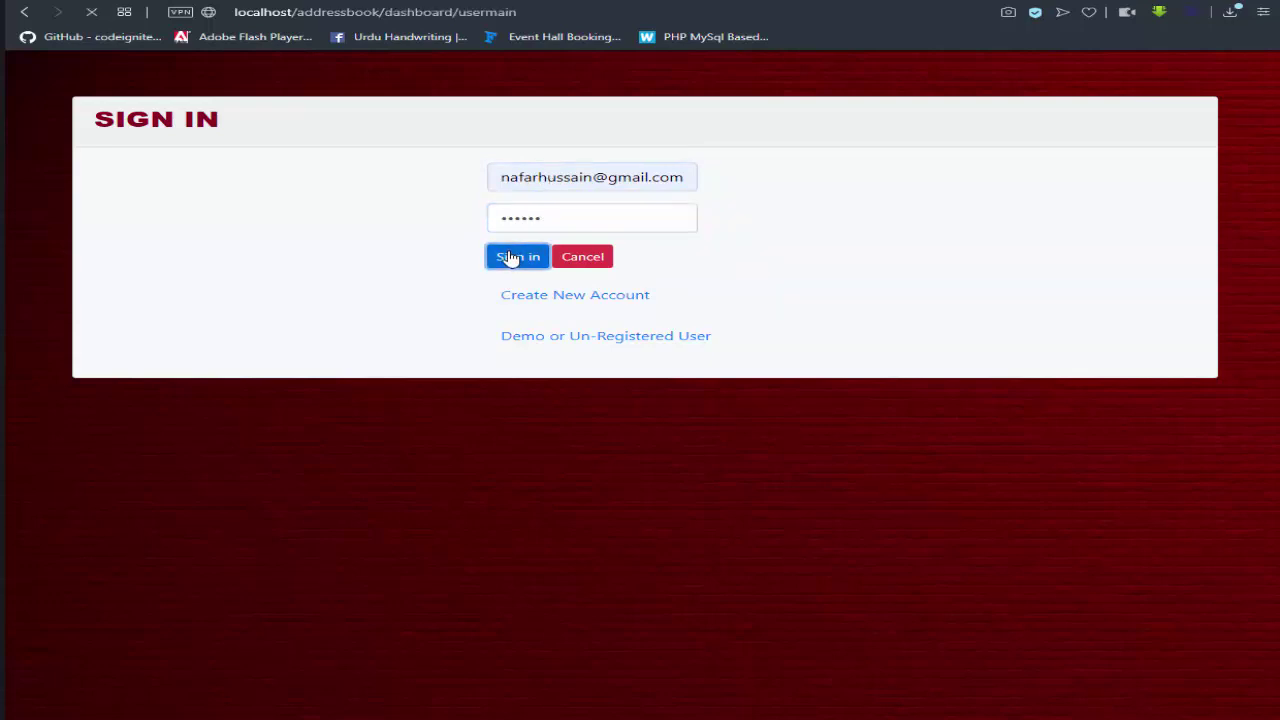
# Open the Address Book, try the Add Contact and edit forms without saving, then reload the page
pyautogui.click(909, 285)
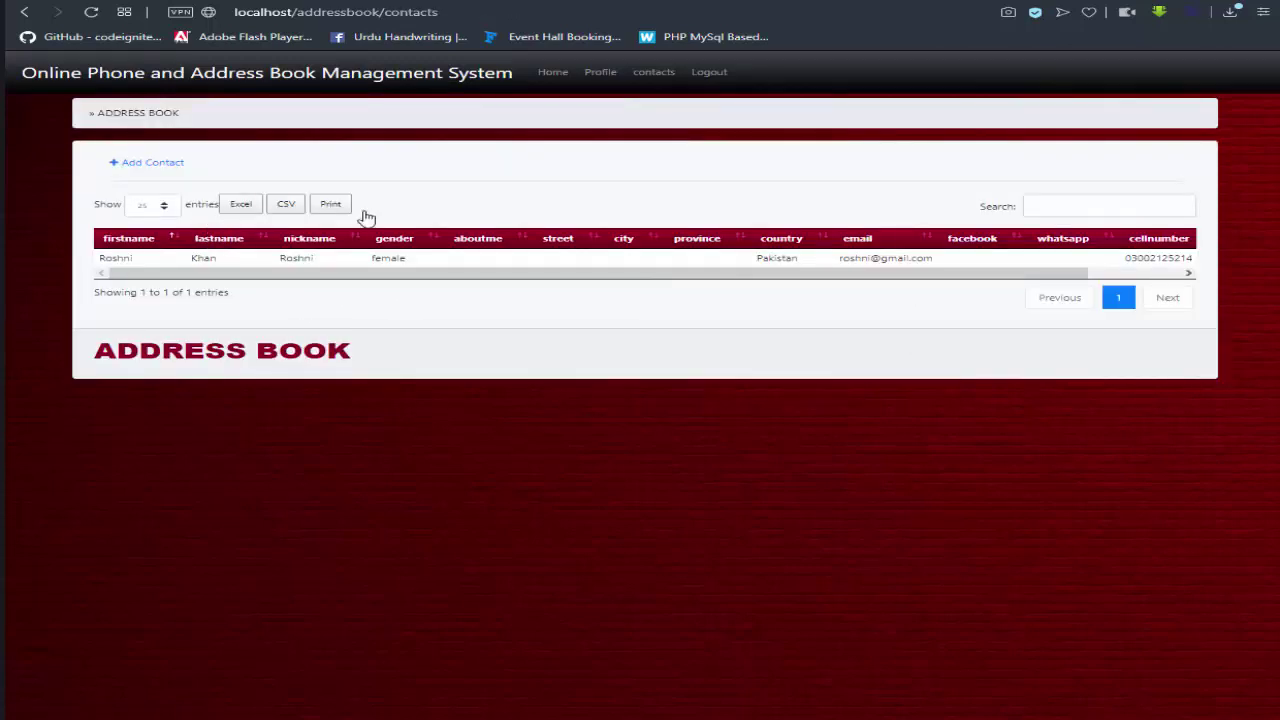
pyautogui.click(153, 164)
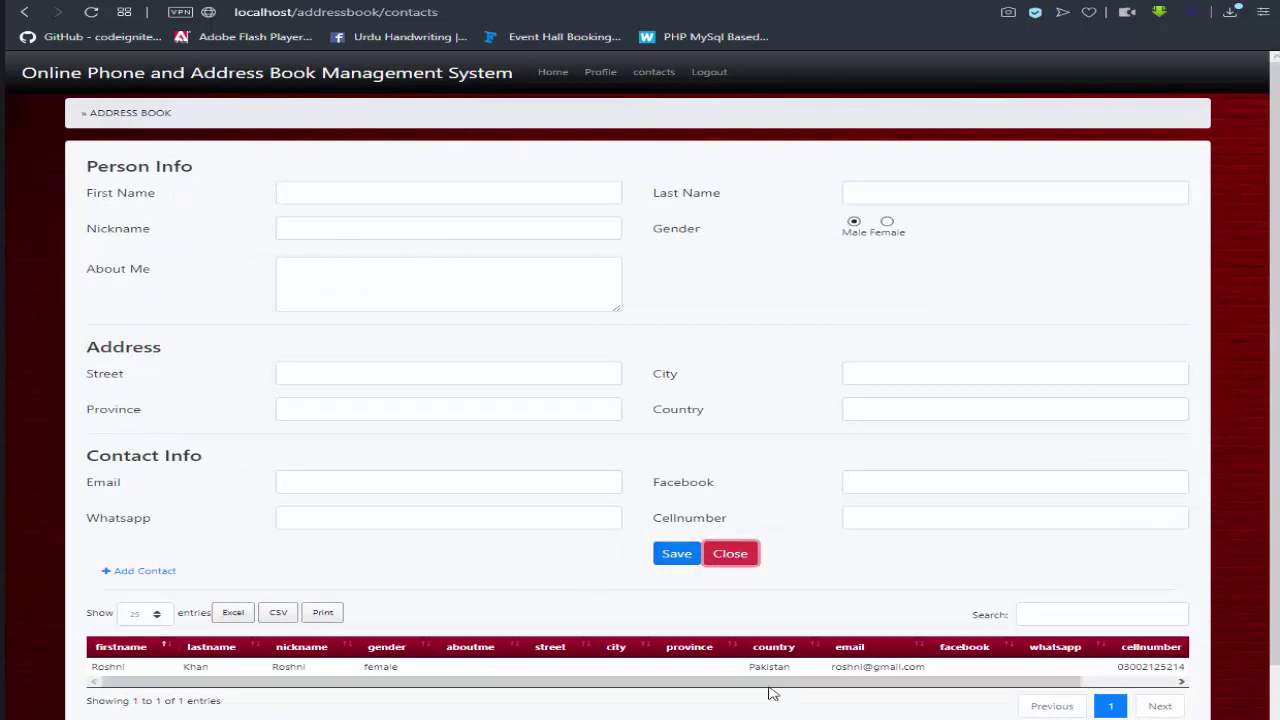
pyautogui.moveTo(845, 682); pyautogui.dragTo(997, 684)
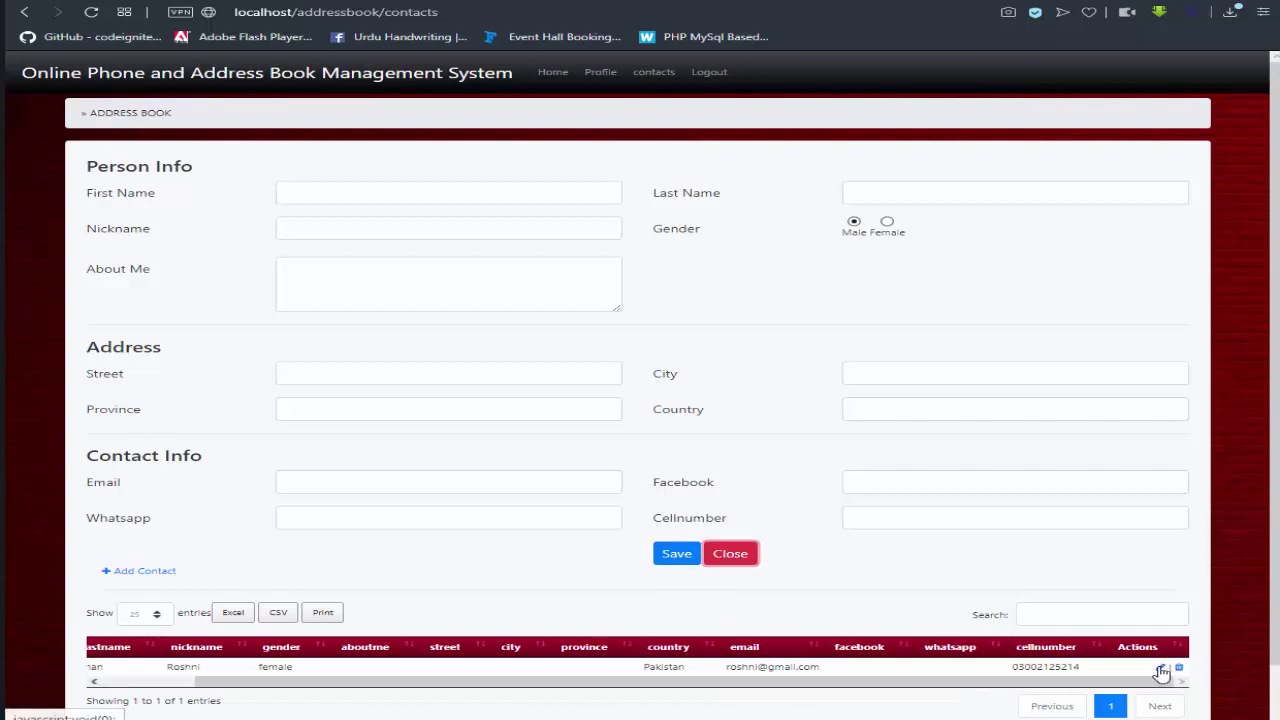
pyautogui.click(1161, 669)
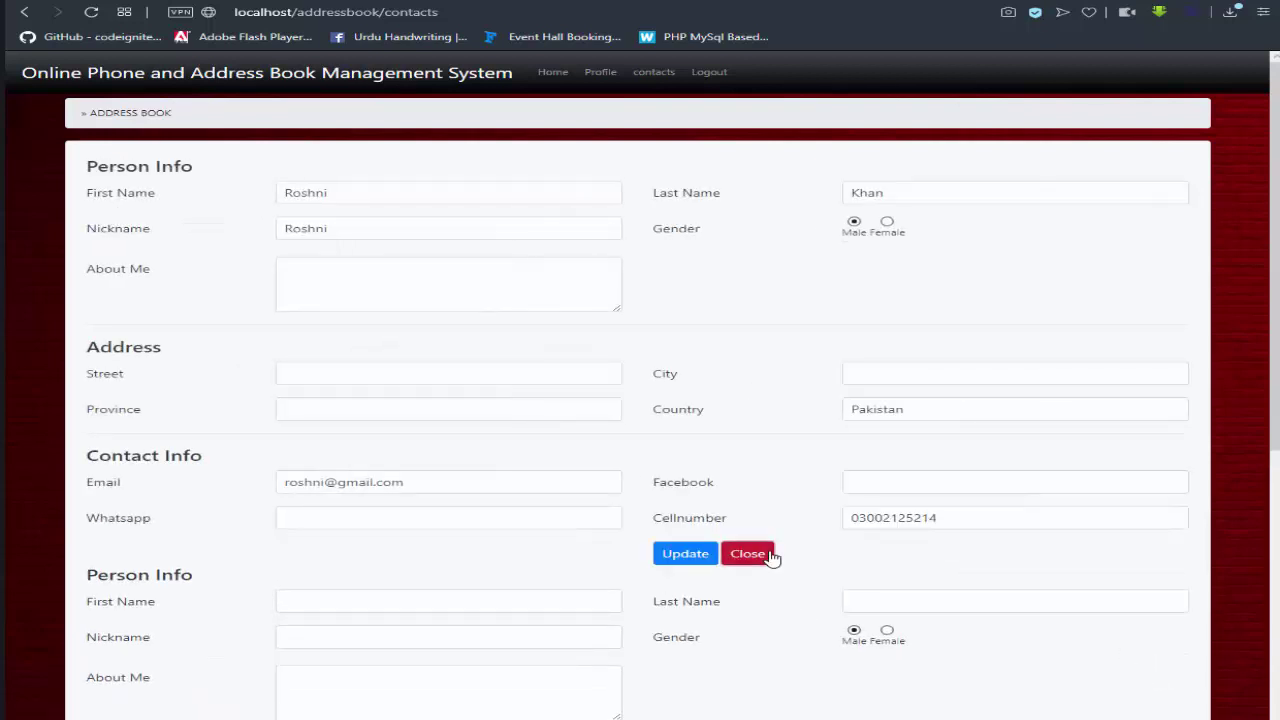
pyautogui.click(769, 556)
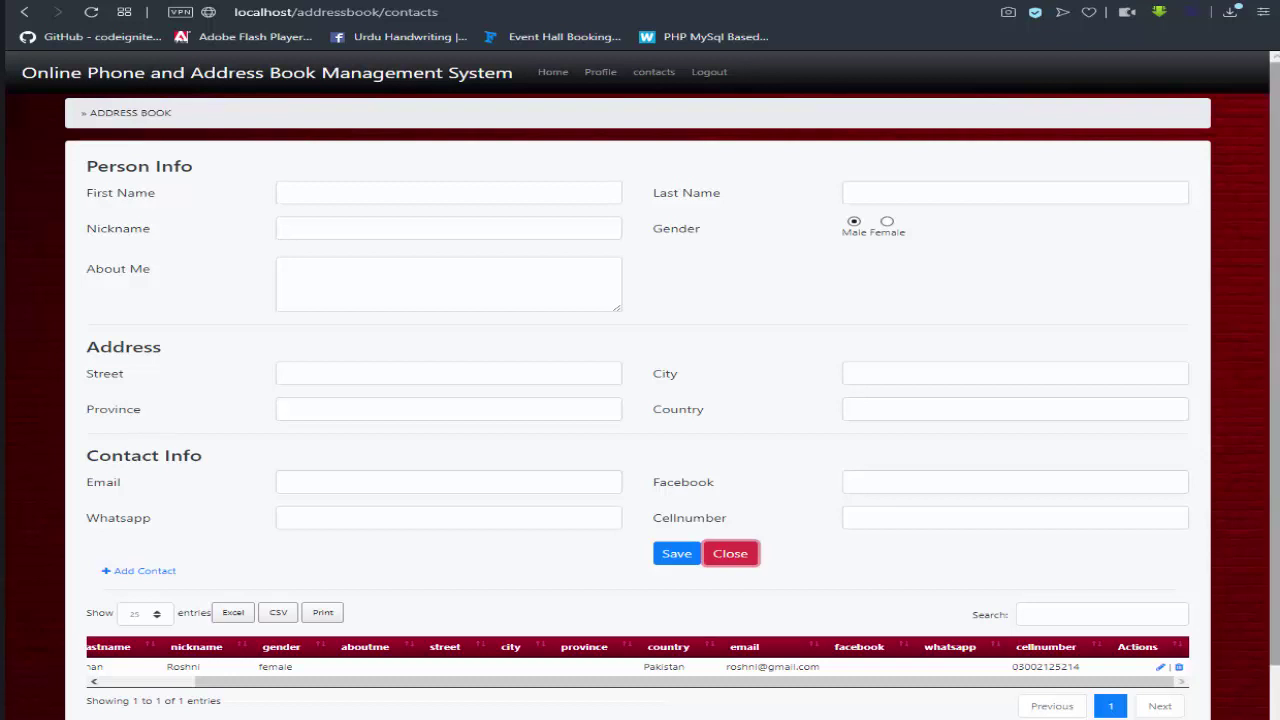
pyautogui.scroll(-1, 1242, 620)
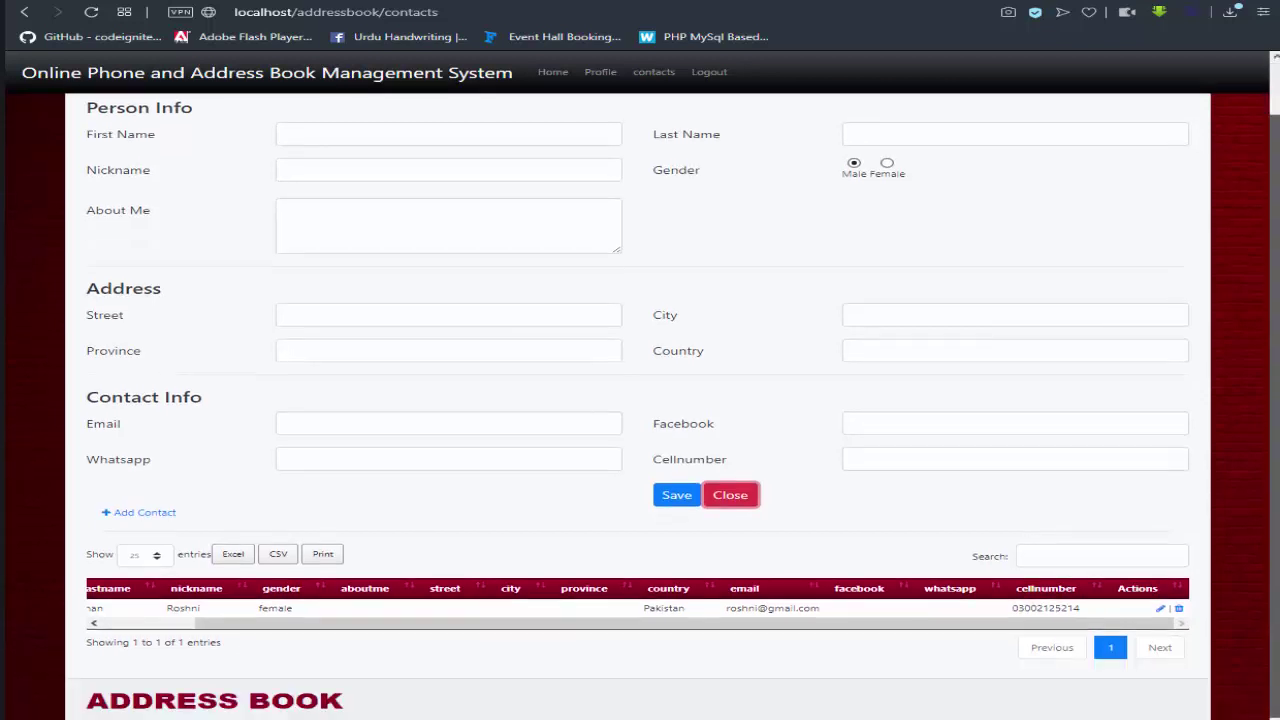
pyautogui.click(91, 13)
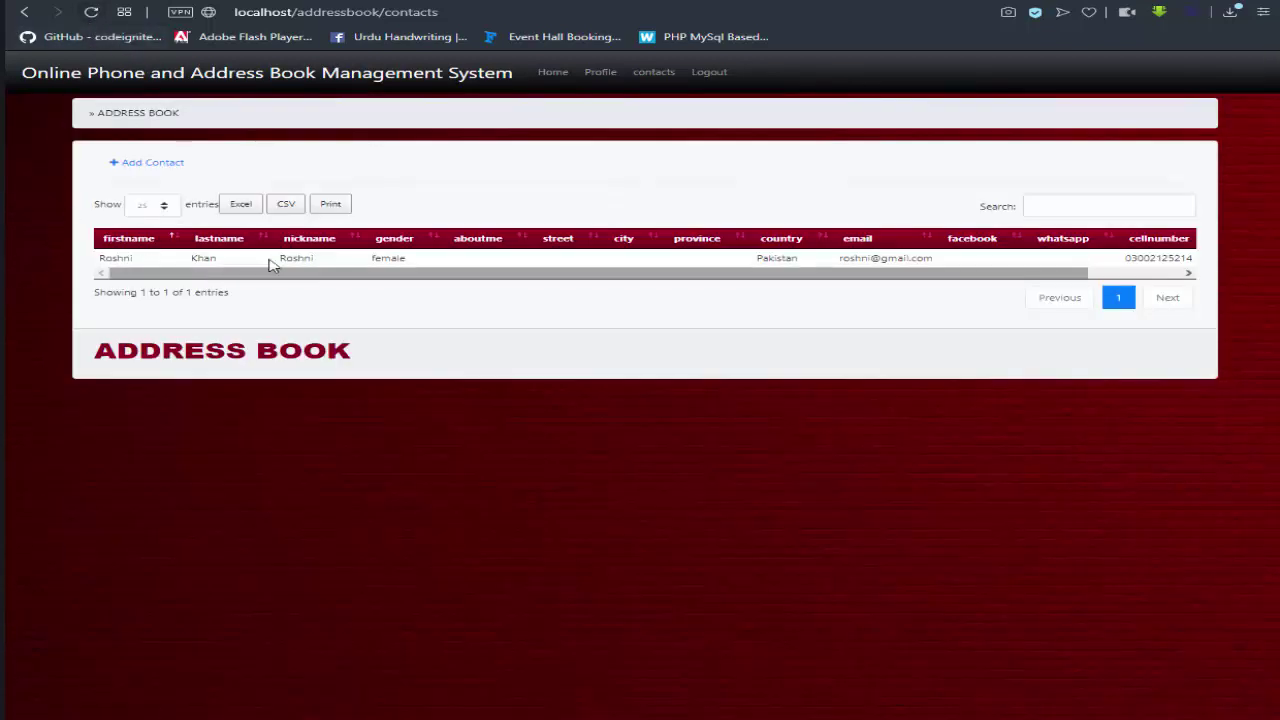
pyautogui.click(150, 163)
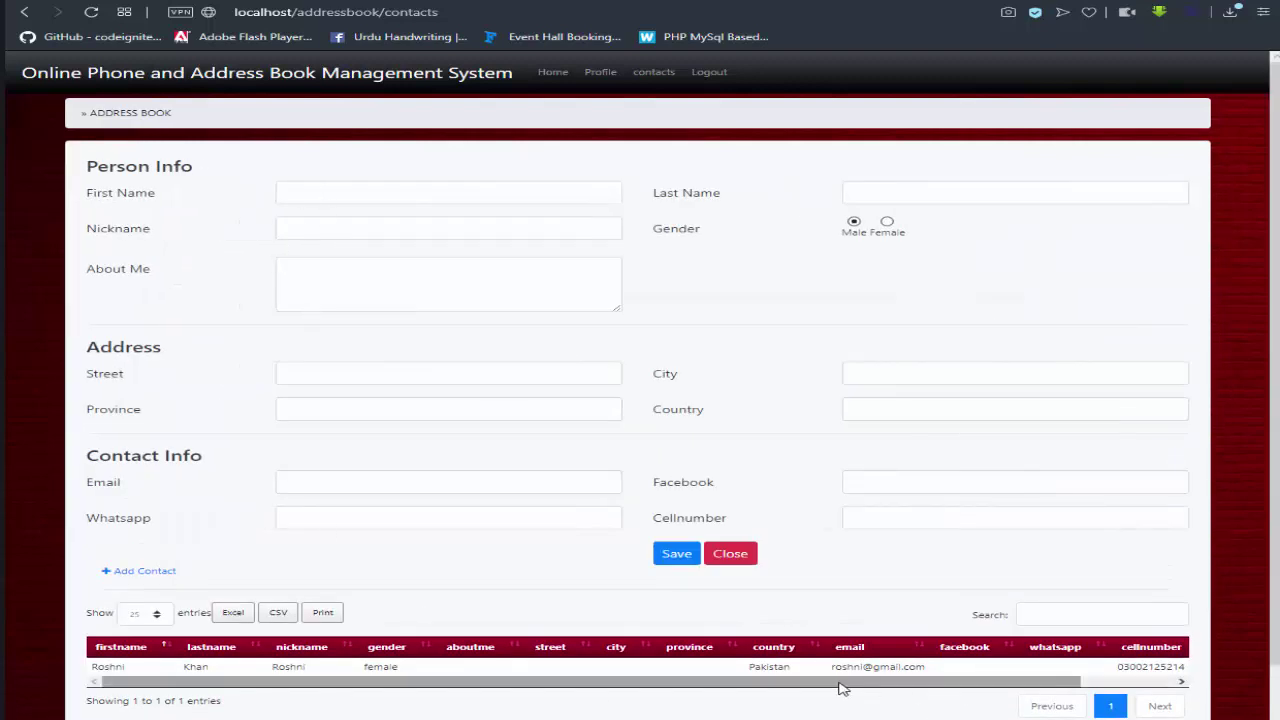
pyautogui.moveTo(880, 684); pyautogui.dragTo(985, 684)
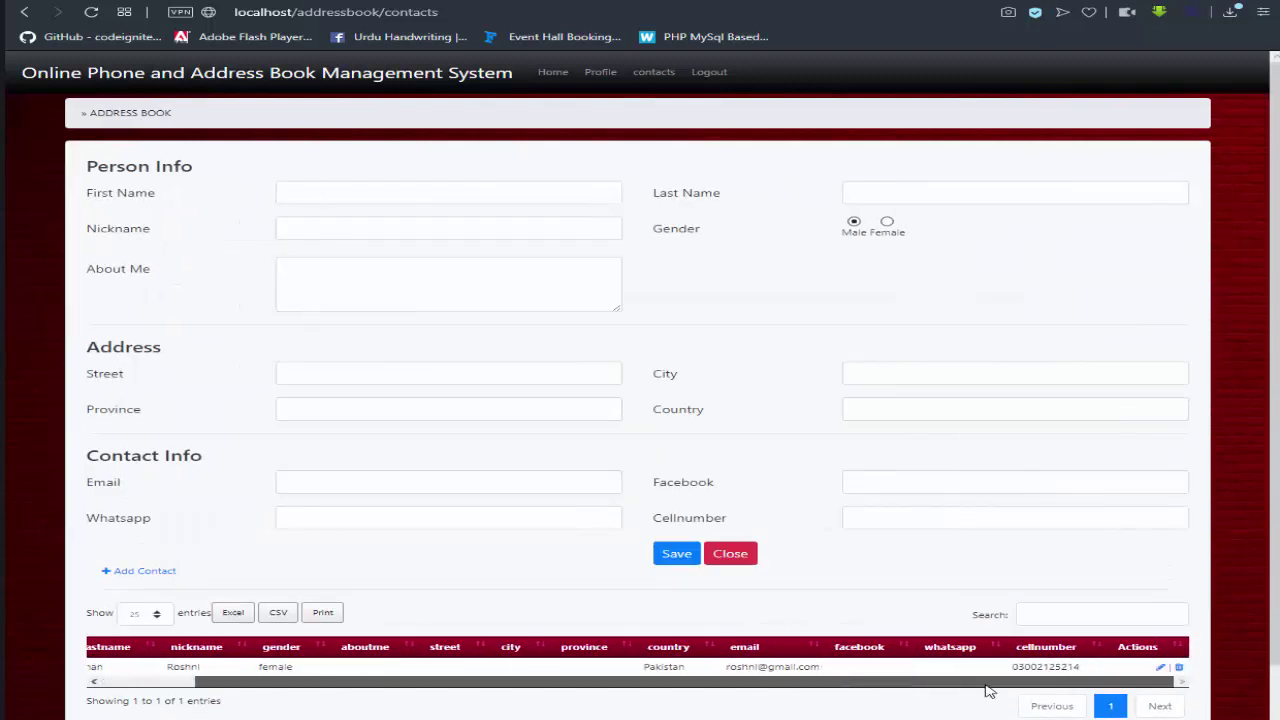
pyautogui.click(91, 13)
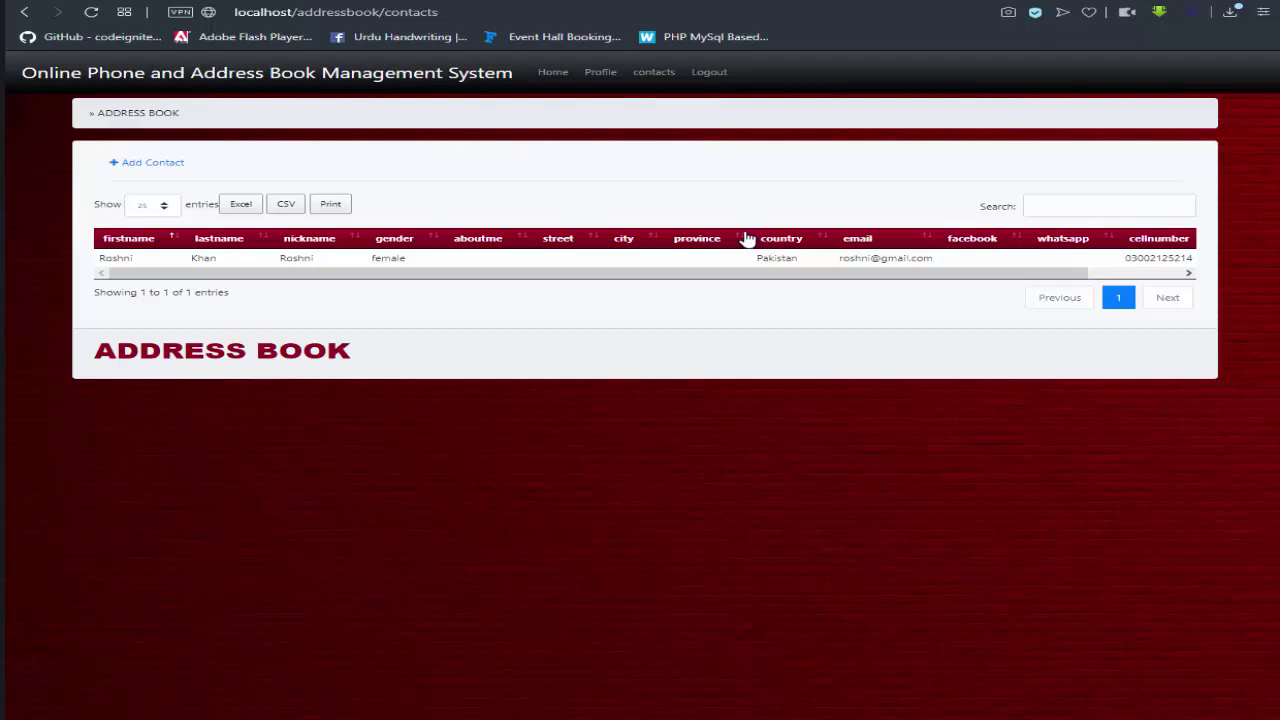
# Log out of the new user's account
pyautogui.click(716, 74)
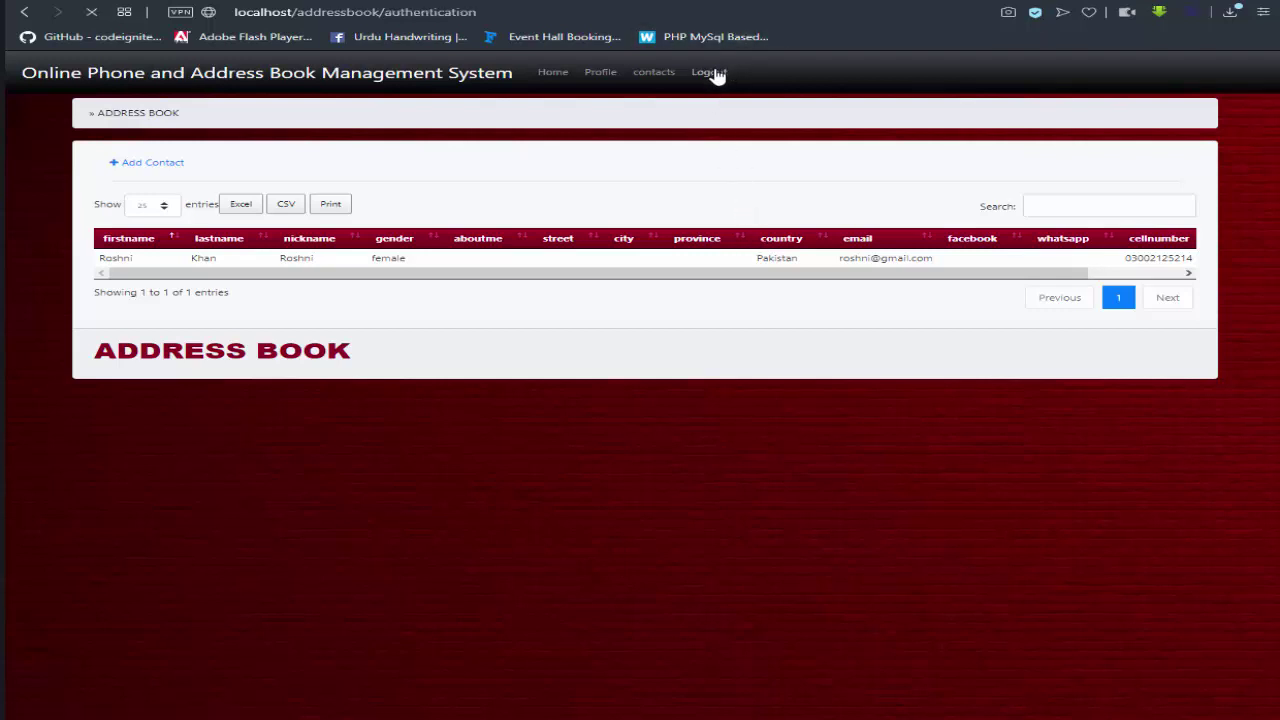